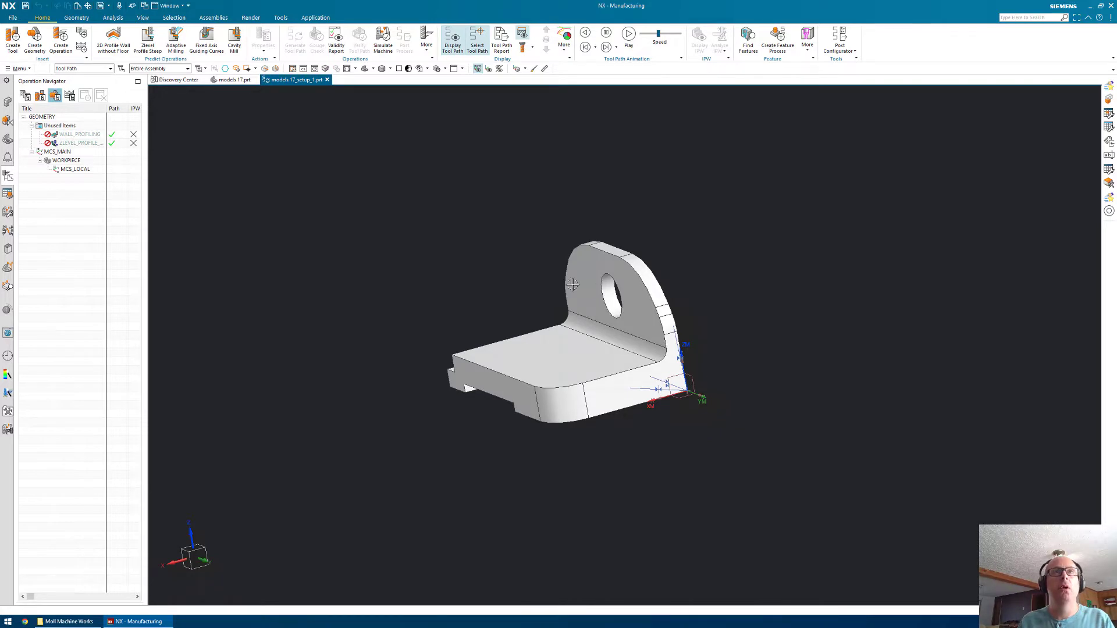
Step: Clear the Type Filter to No Selection Filter, then restrict picking to Face
click(90, 69)
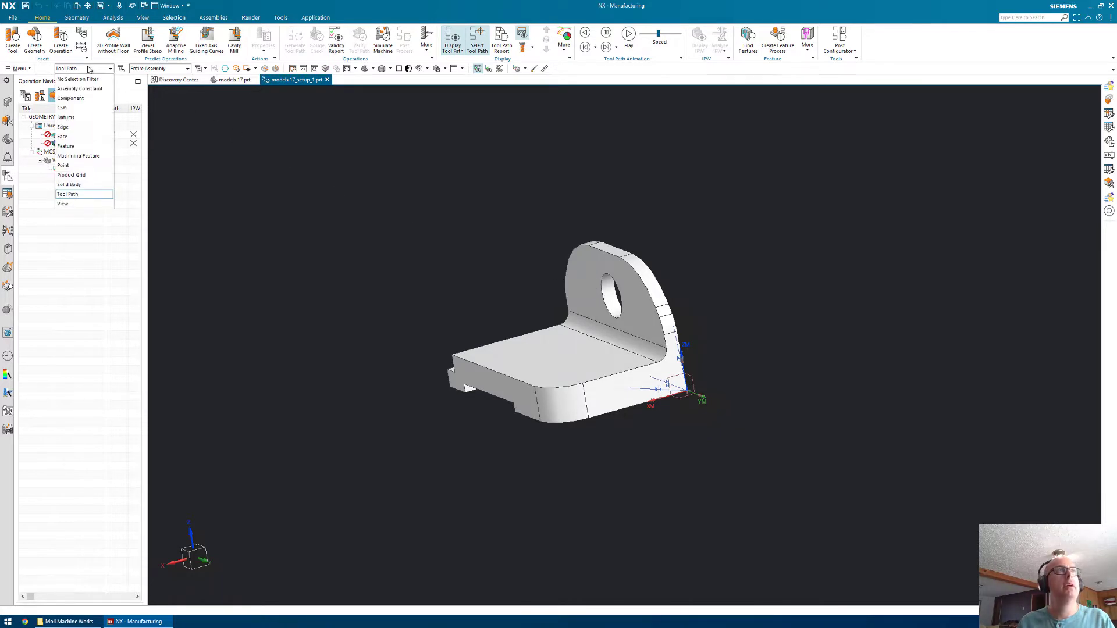
click(82, 80)
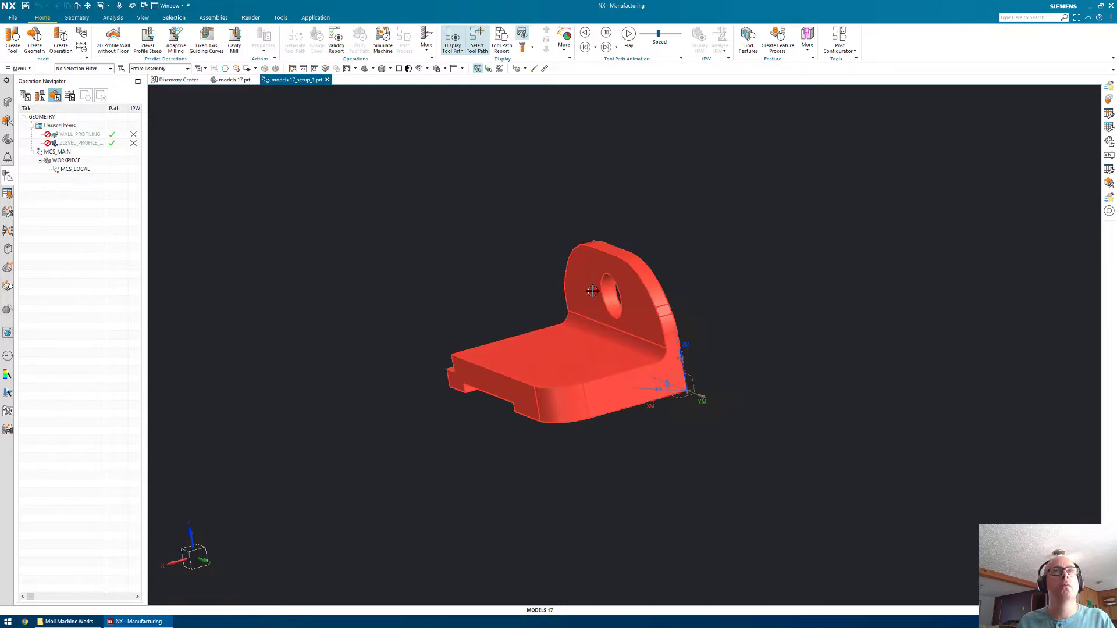
click(93, 70)
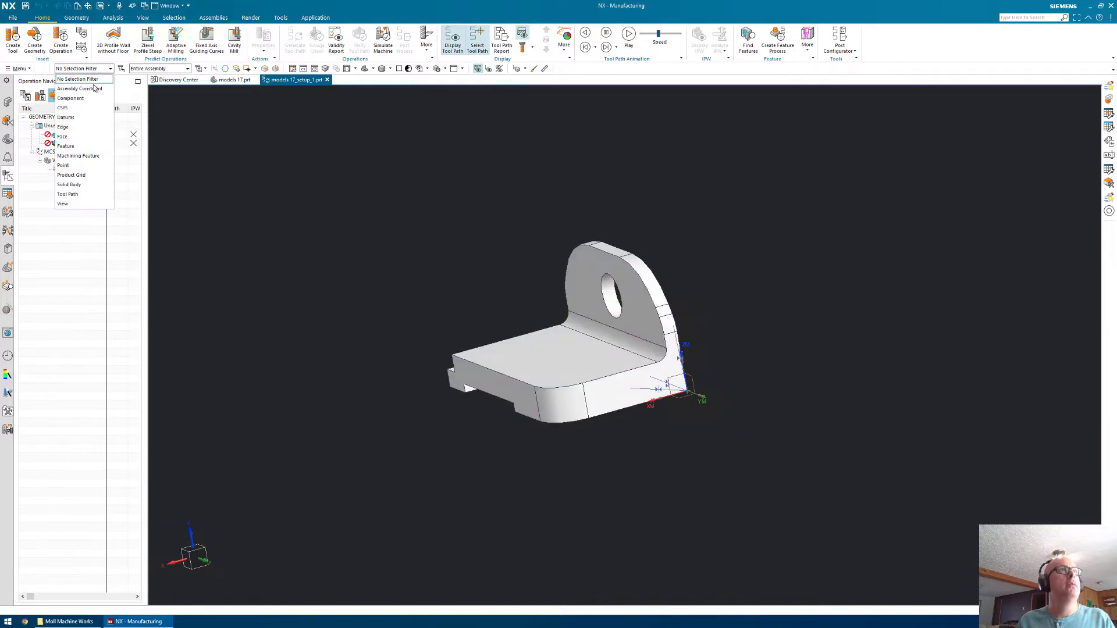
click(82, 137)
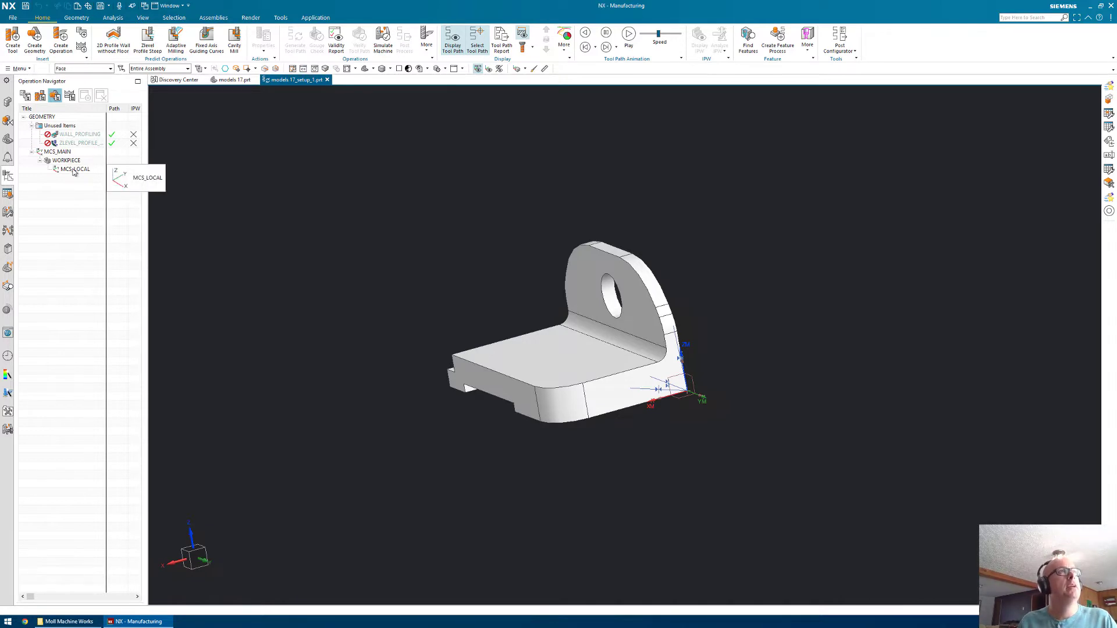
Step: In Program Order View, move WALL_PROFILING and ZLEVEL_PROFILE under Unused Items, then return to Geometry View
click(40, 96)
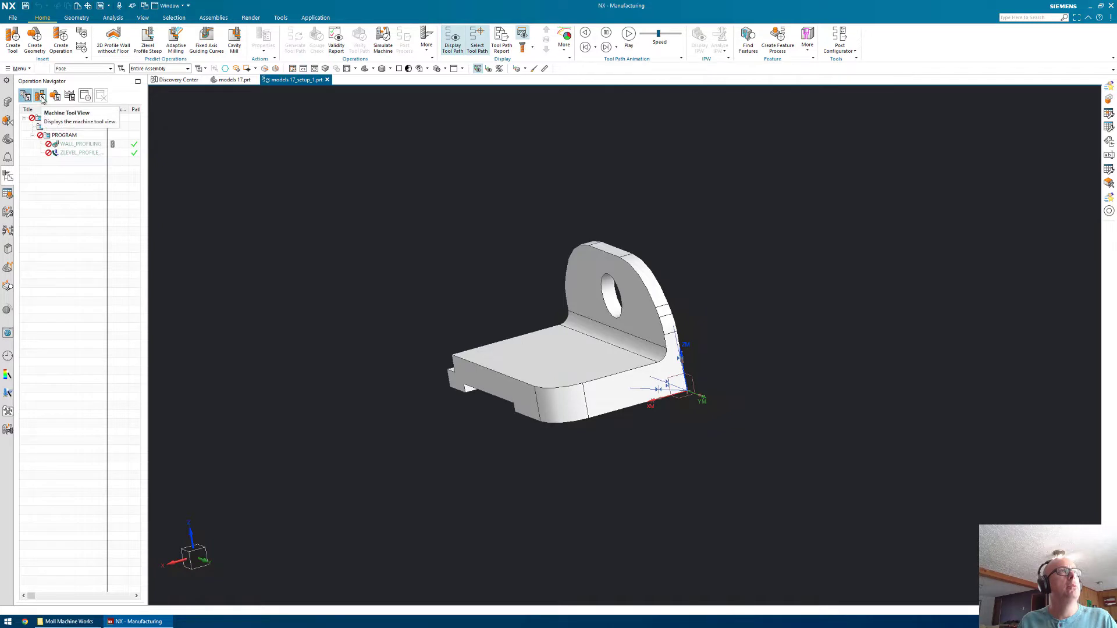
click(55, 96)
click(25, 96)
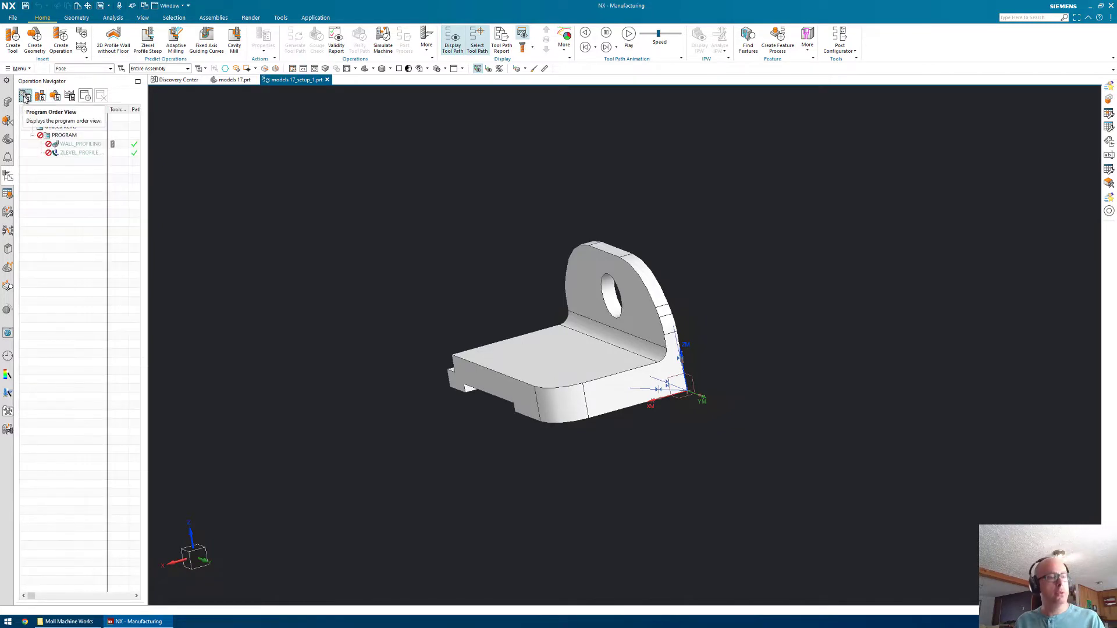
click(72, 145)
shift+click(72, 152)
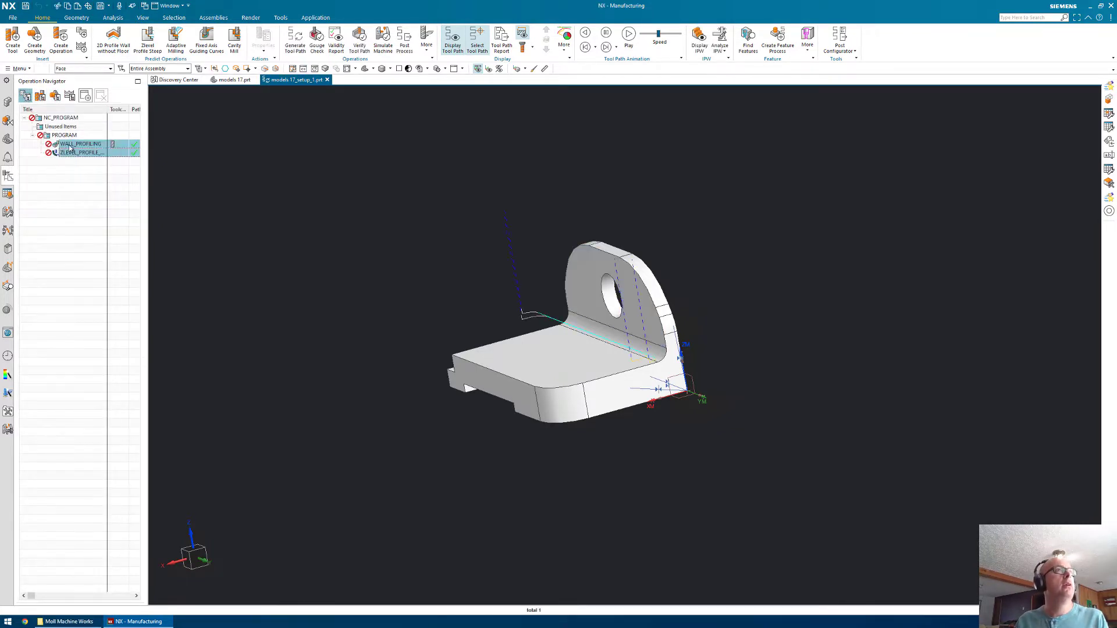
drag(72, 152, 72, 128)
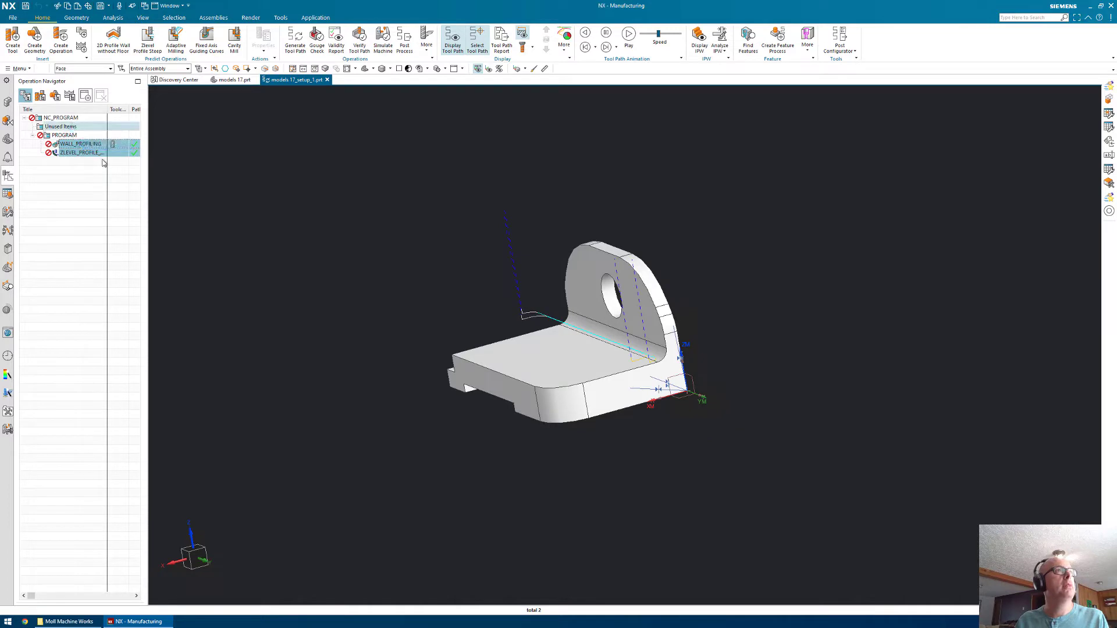
click(40, 96)
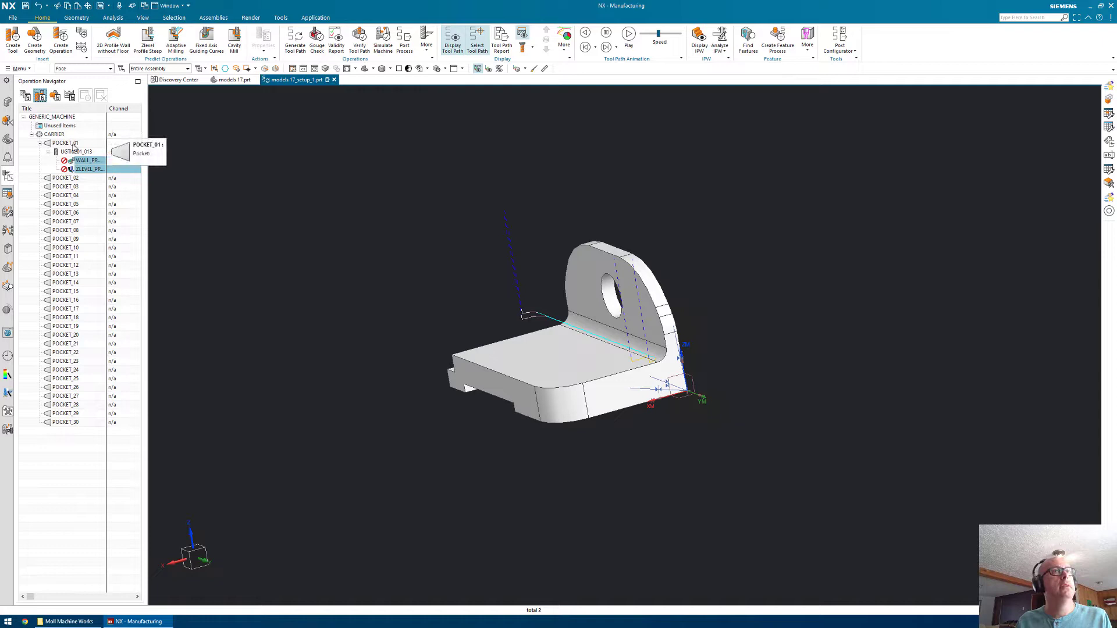
click(56, 97)
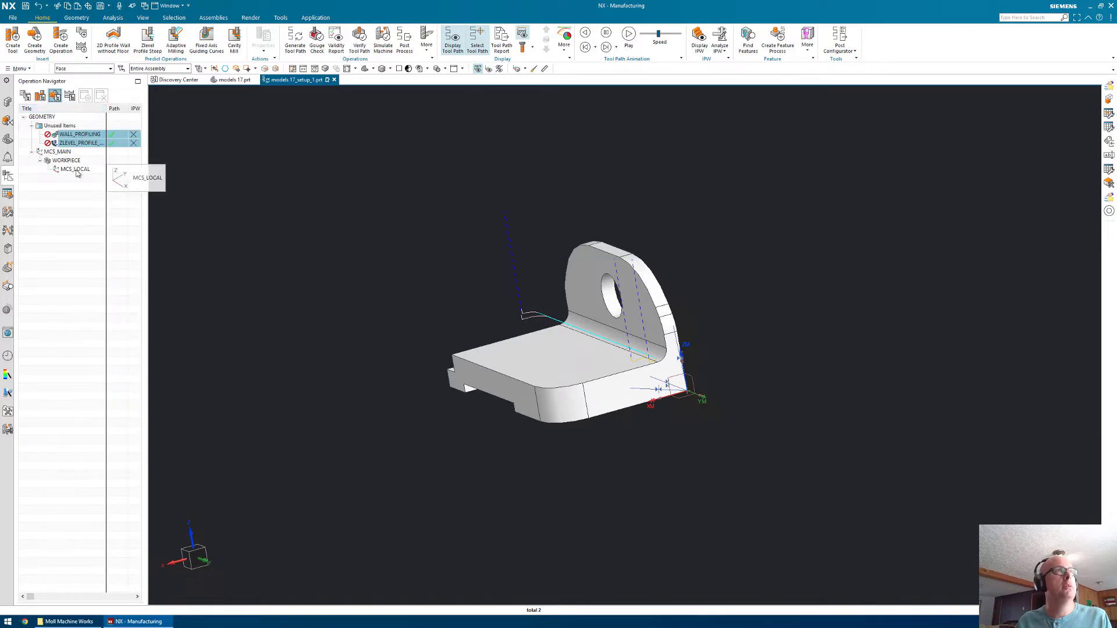
Step: Insert a mill_planar 2D Profile Wall without Floor operation under MCS_LOCAL and confirm it
right_click(76, 169)
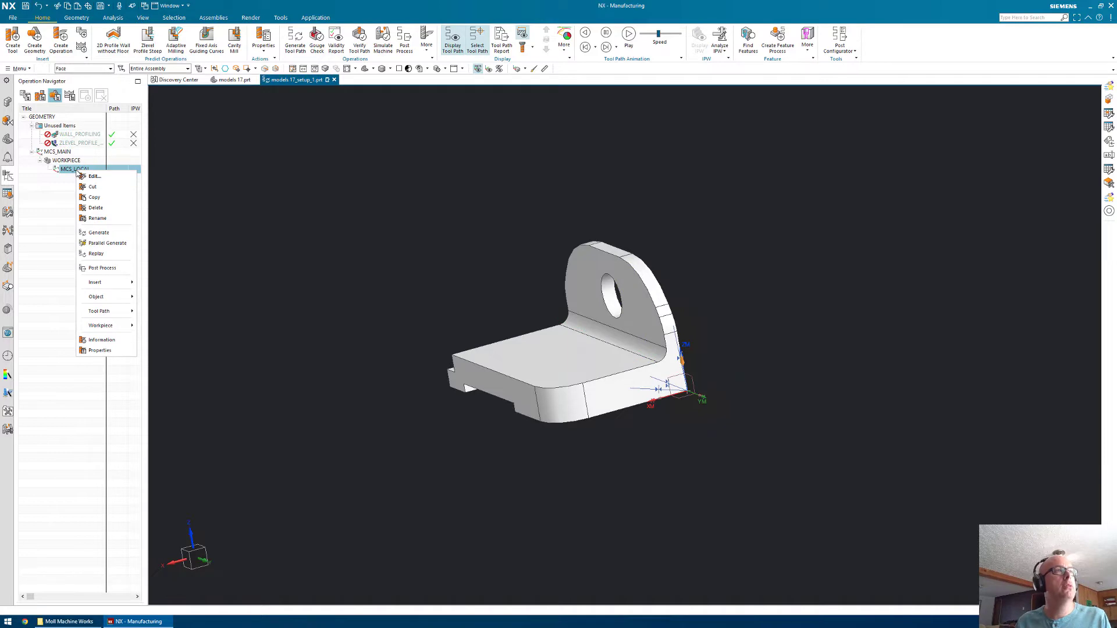
mouse_move(112, 282)
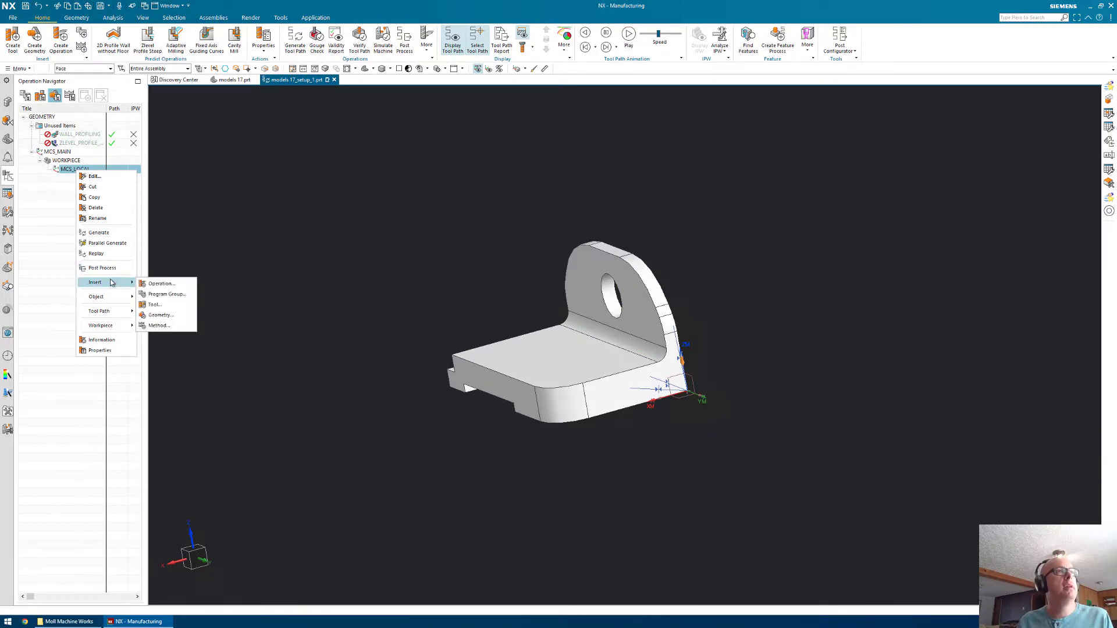
click(162, 283)
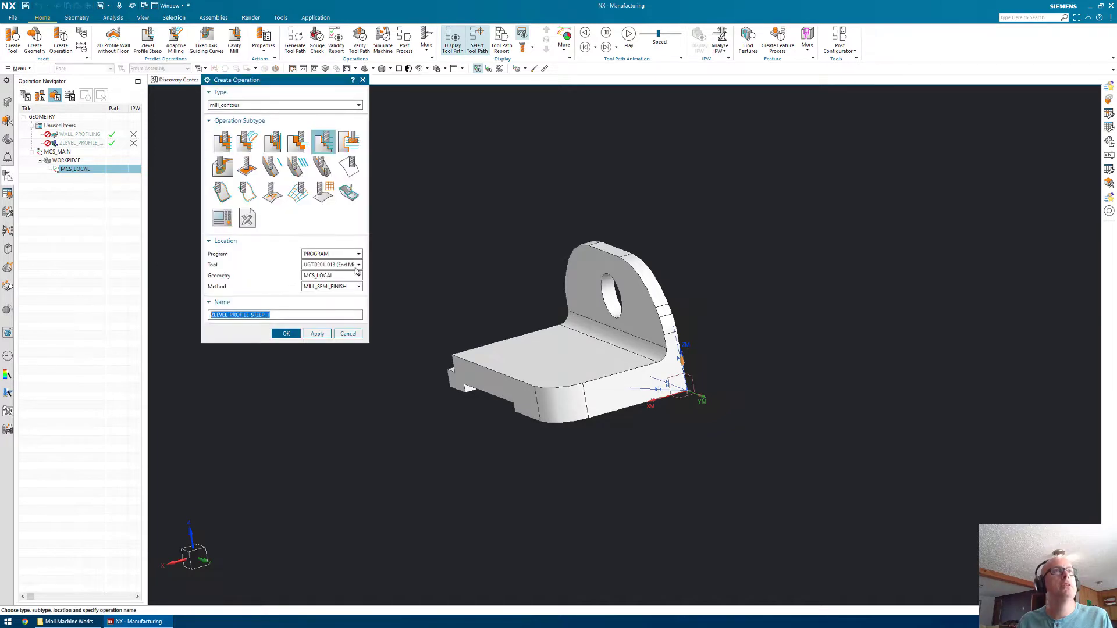
click(263, 106)
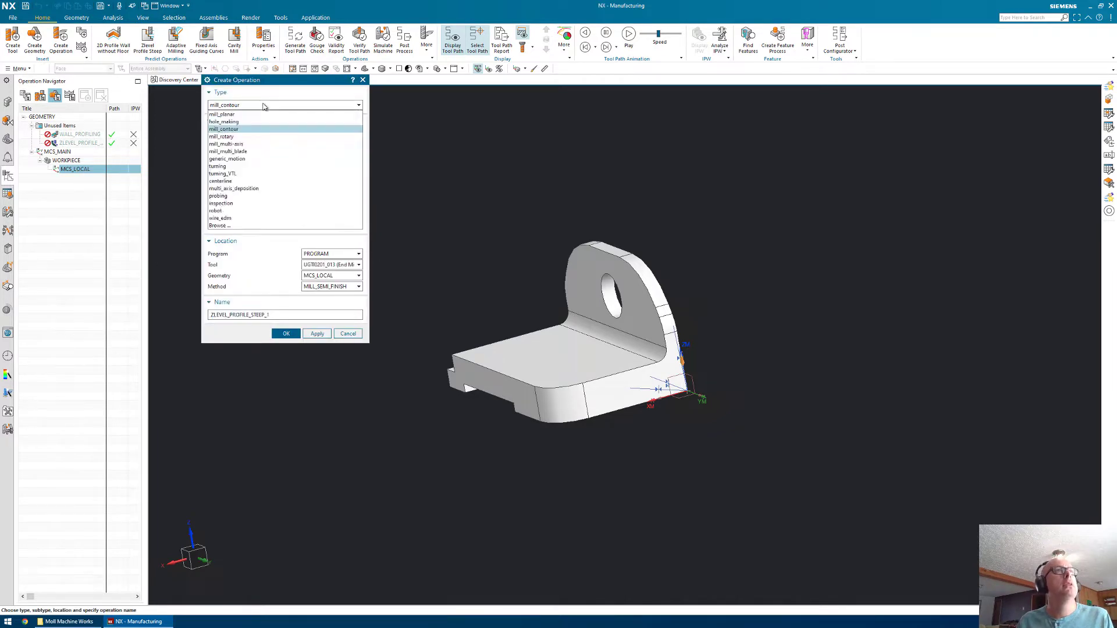
click(264, 115)
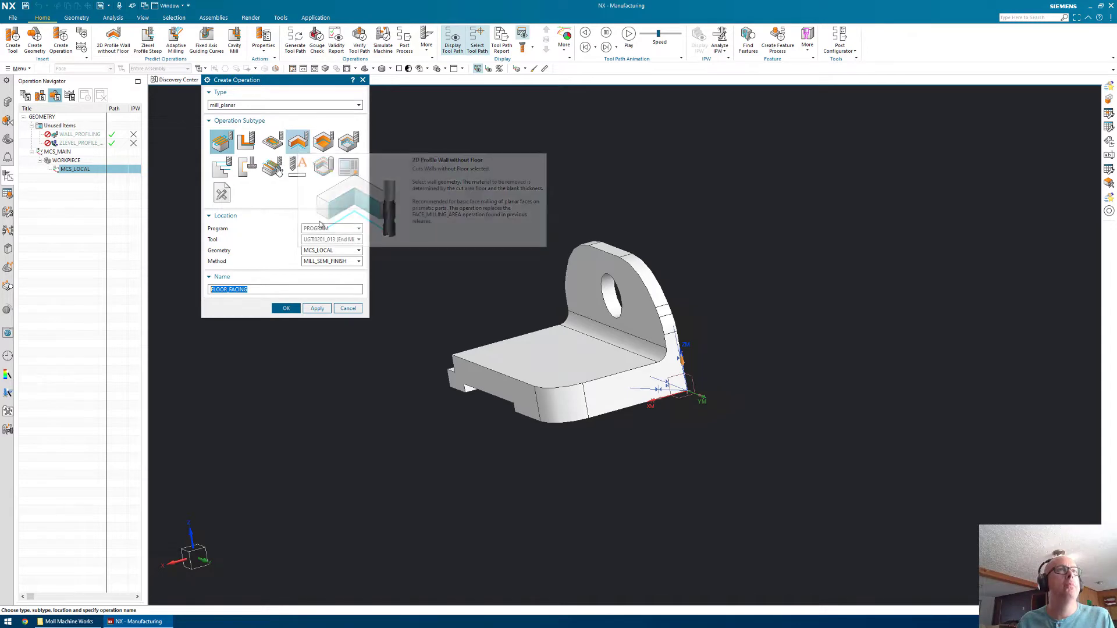
click(298, 143)
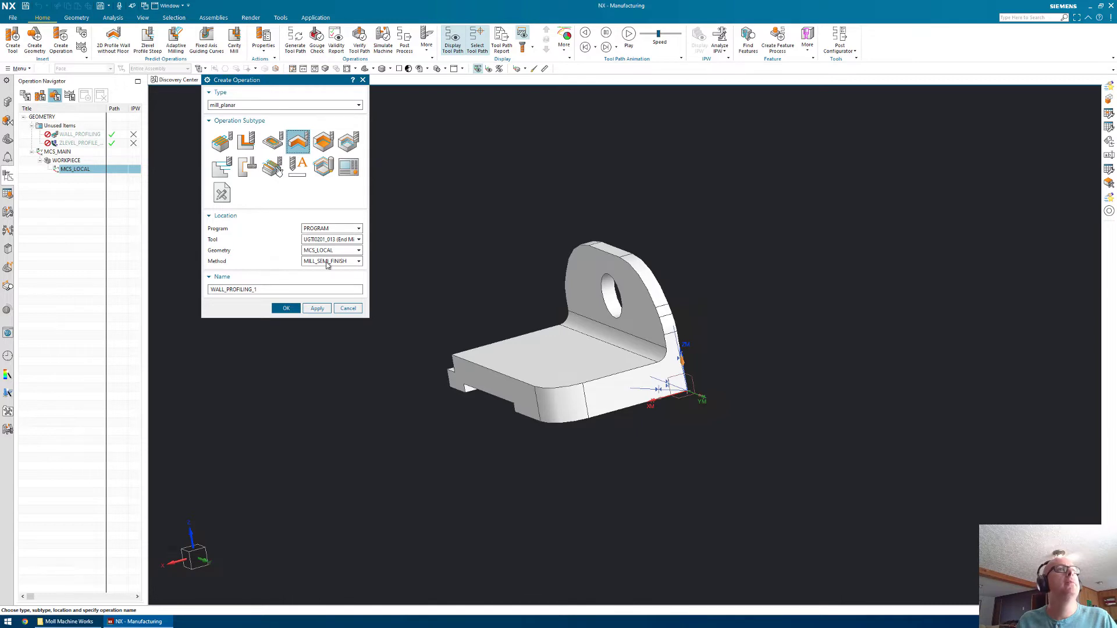
click(286, 308)
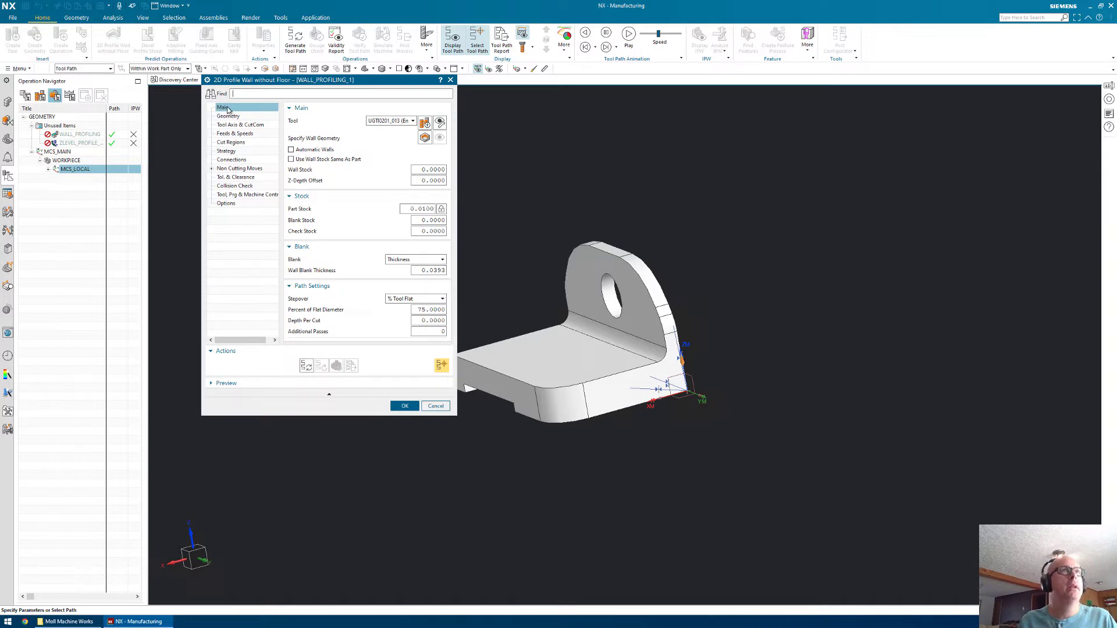
Step: Set the tab's flat wall face as the wall geometry and generate the WALL_PROFILING_1 path
click(426, 138)
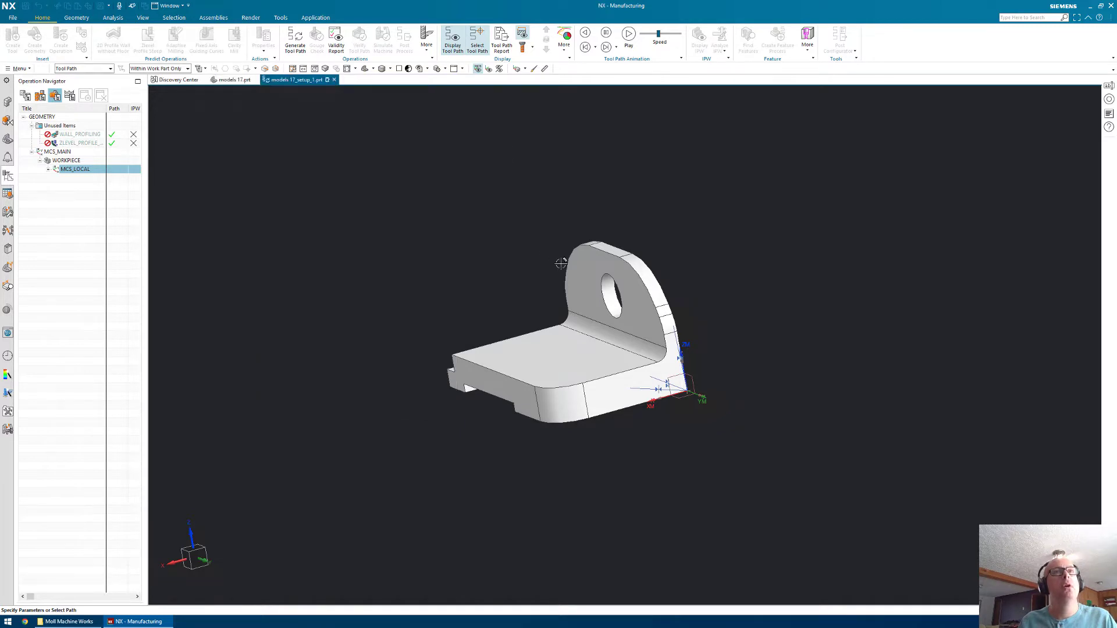
click(588, 279)
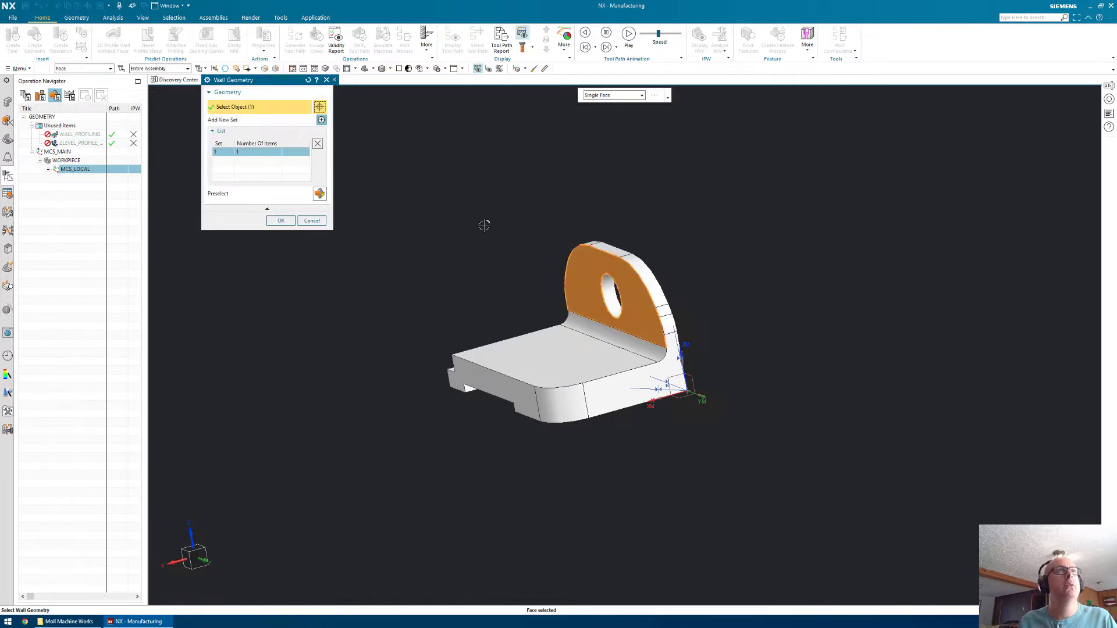
click(280, 221)
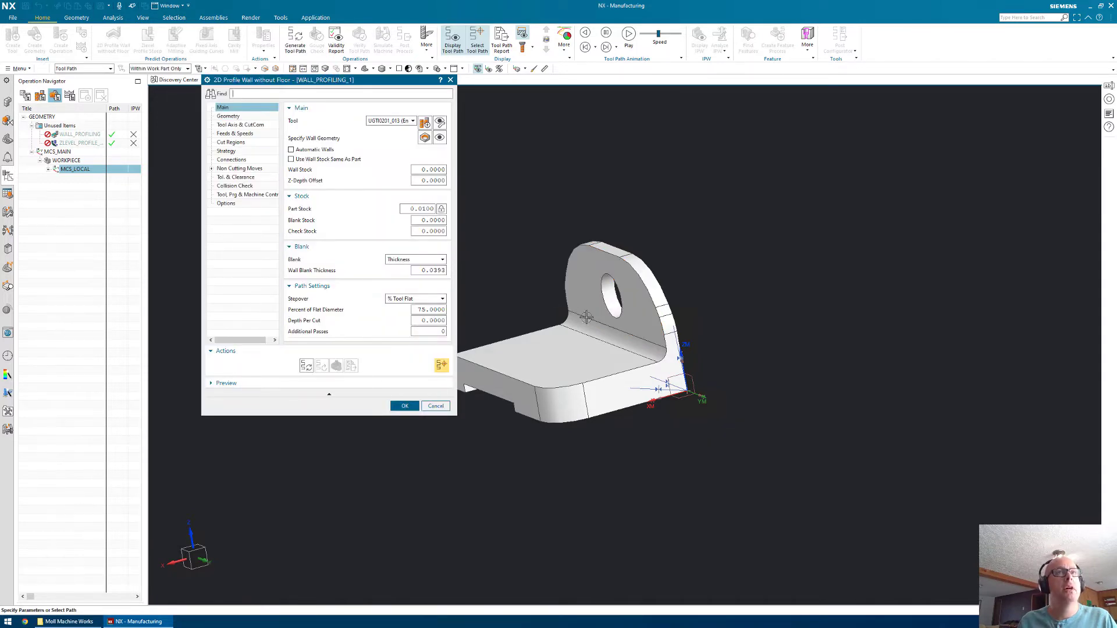
click(306, 365)
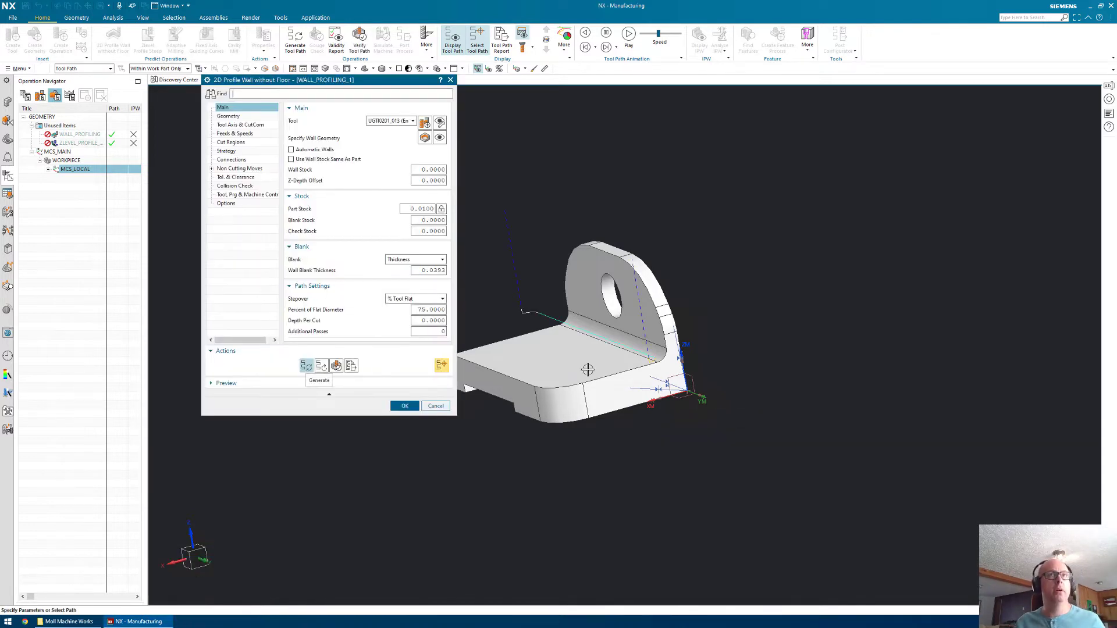
Step: Set a Constant stepover with 0.015 in maximum distance and regenerate the tool path
middle_drag(732, 352, 830, 361)
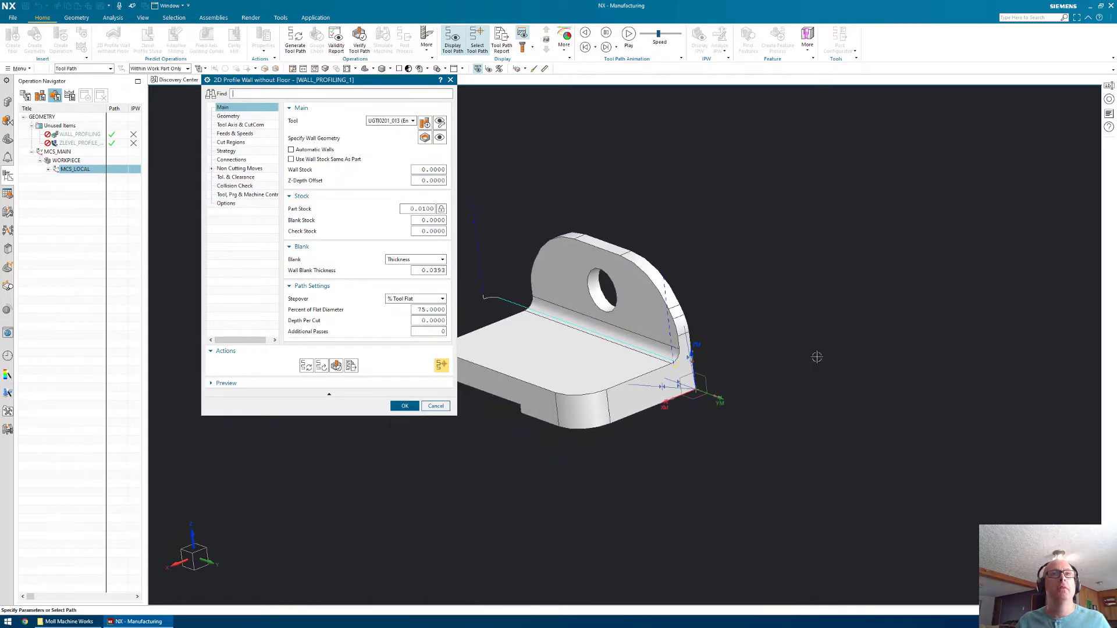
scroll(816, 356, down, 2)
scroll(620, 318, up, 4)
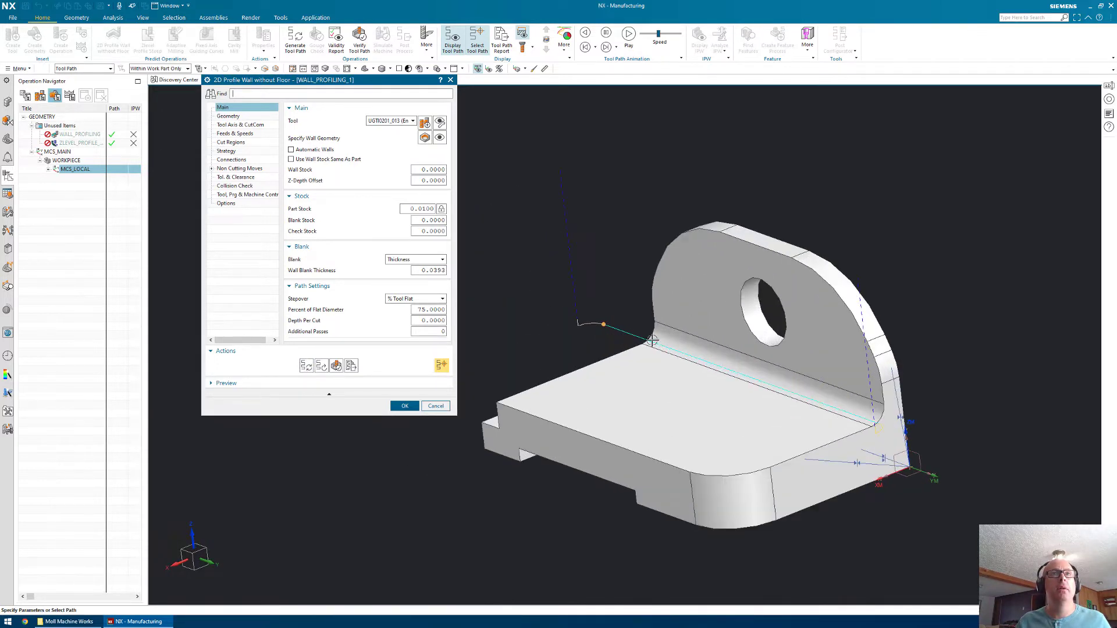
scroll(617, 333, up, 1)
scroll(617, 333, up, 1)
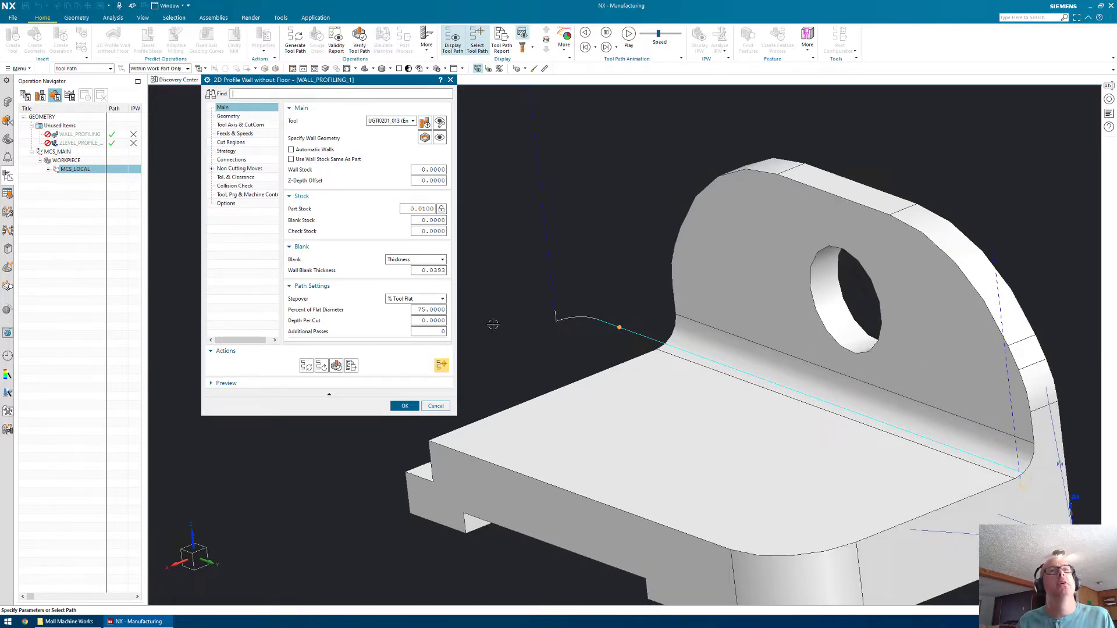
click(438, 300)
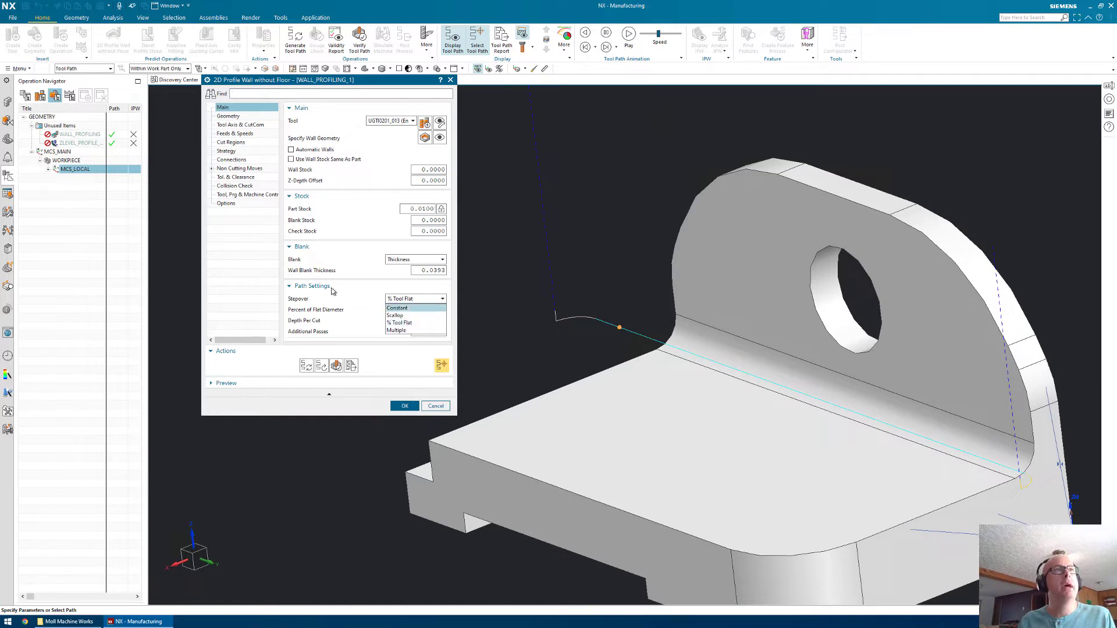
click(402, 309)
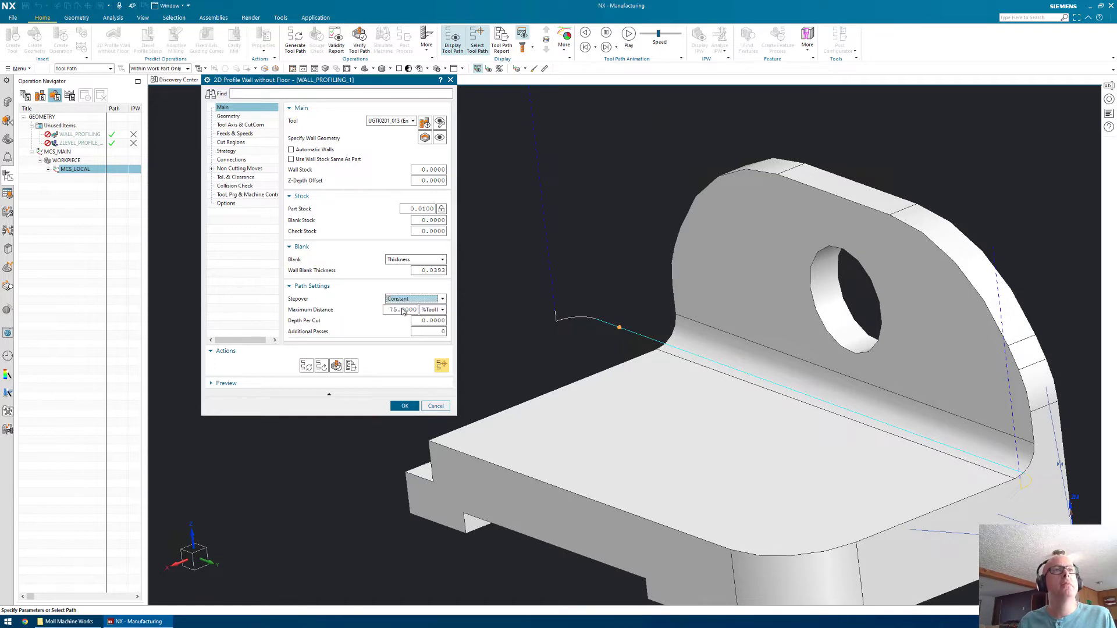
click(441, 310)
click(430, 318)
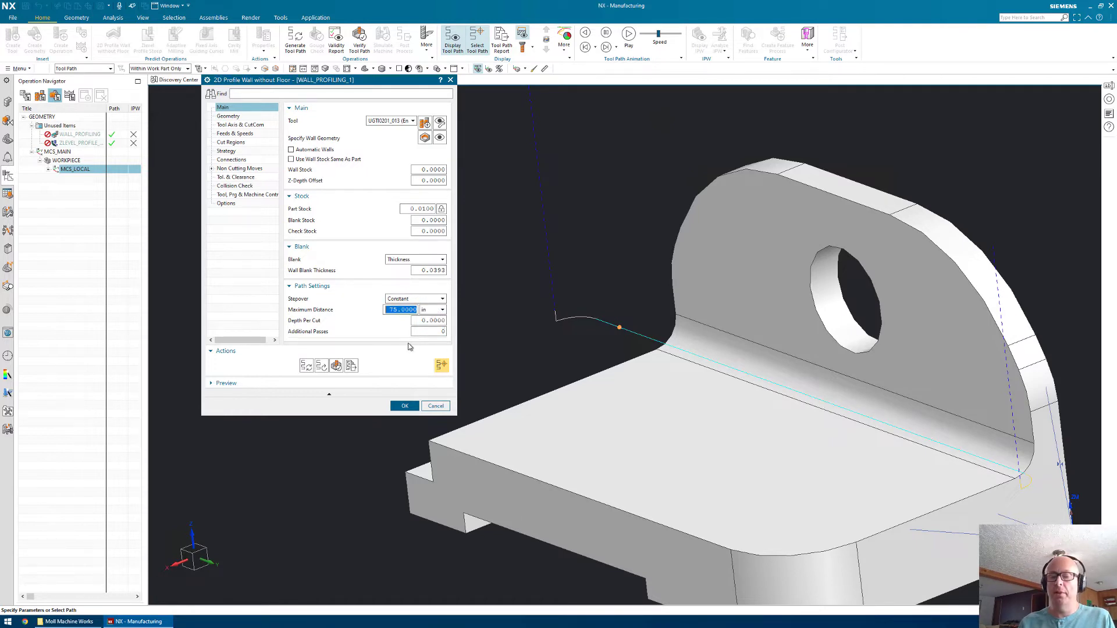
text(.0)
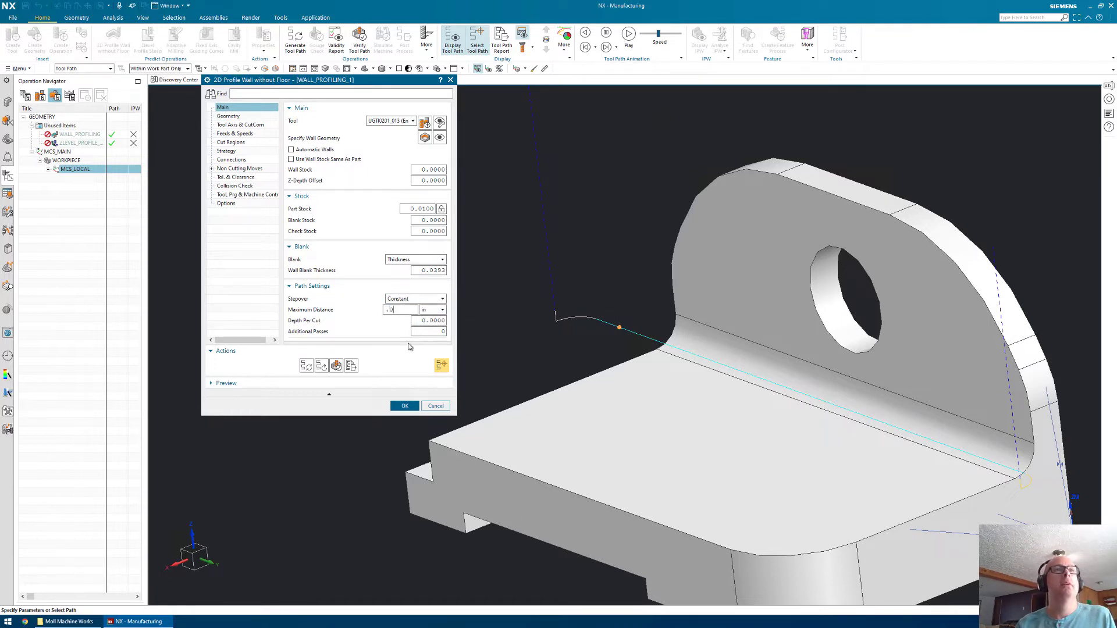
text(15)
key(Tab)
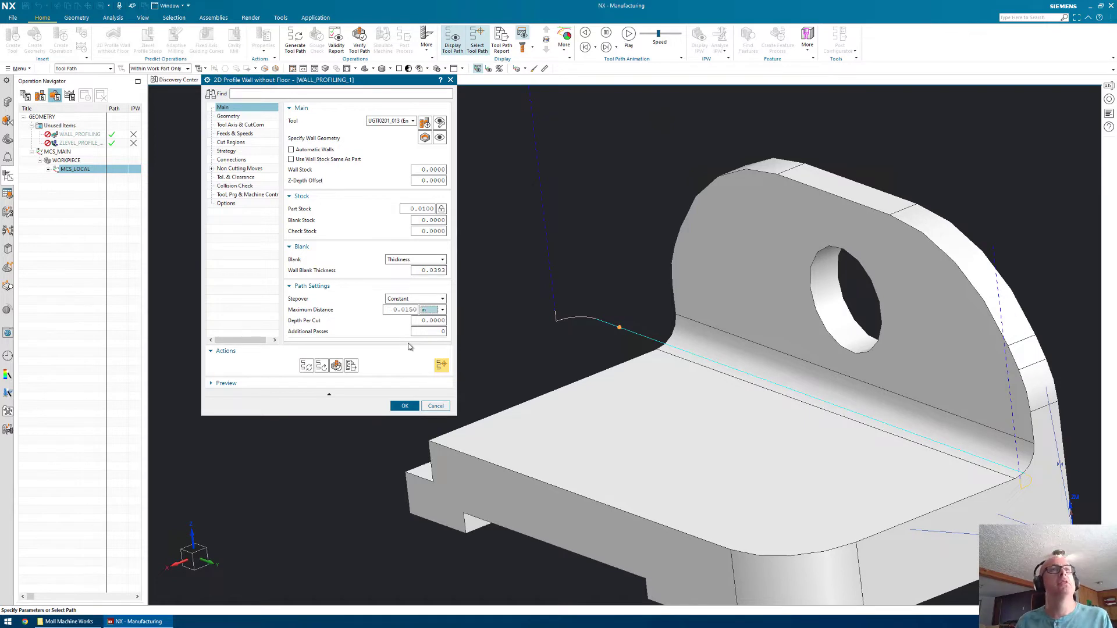
click(307, 366)
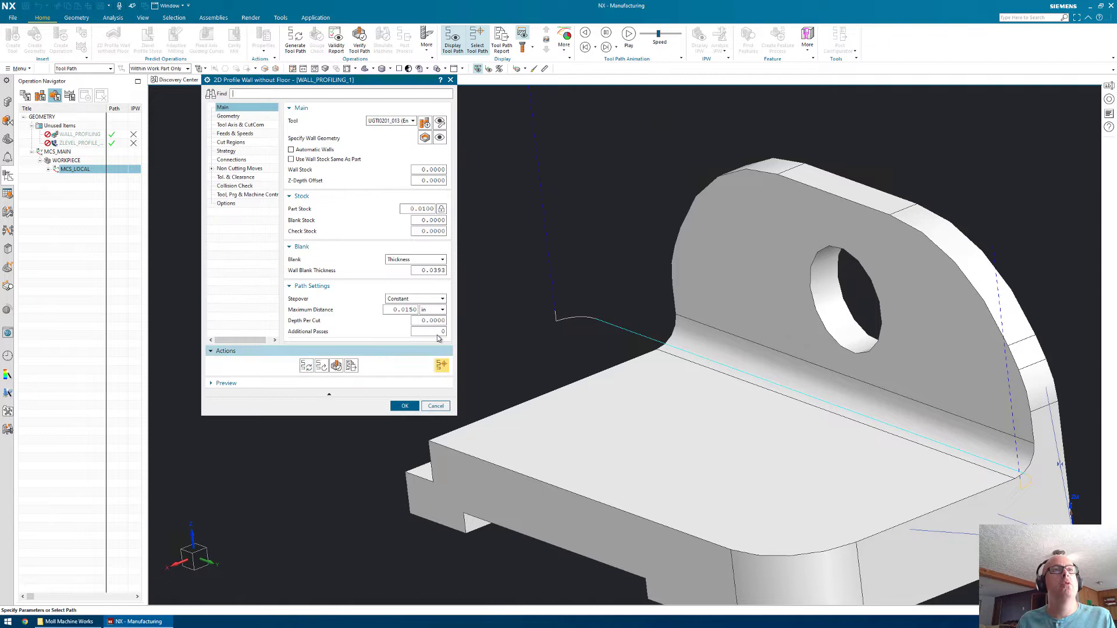
Step: Set Additional Passes to 1, generate and review the path, then accept the operation
text(1)
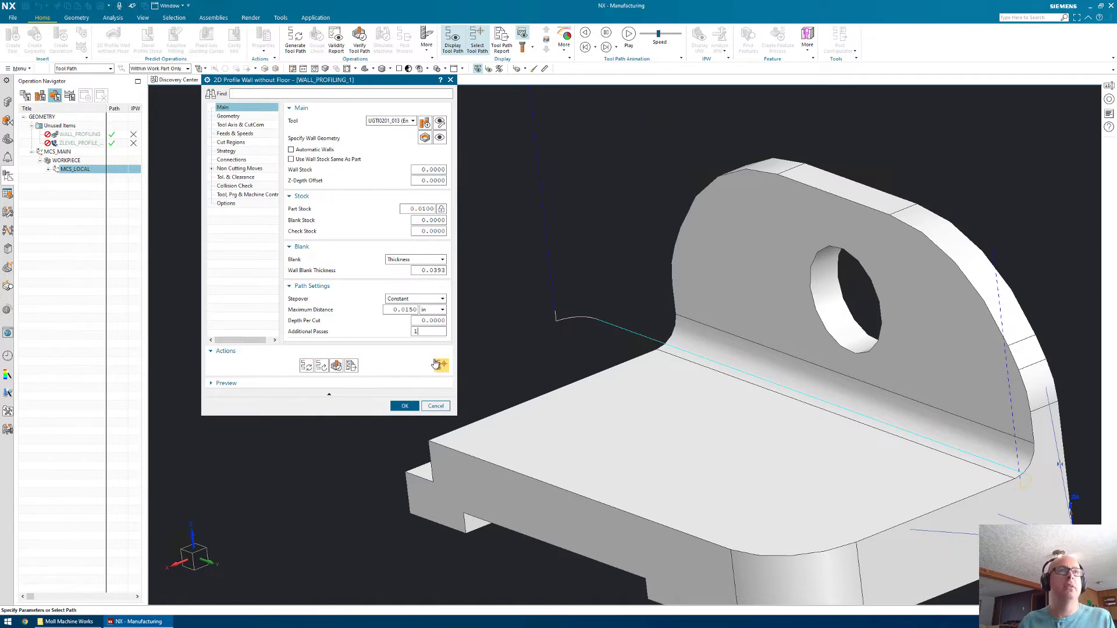
click(309, 366)
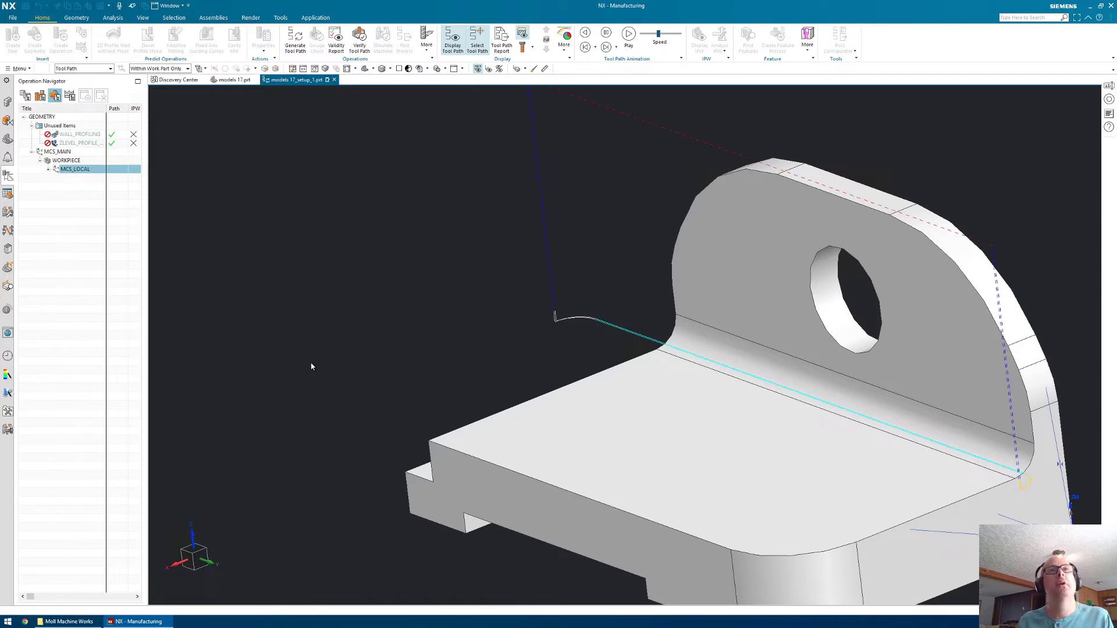
scroll(617, 321, down, 2)
scroll(613, 323, up, 10)
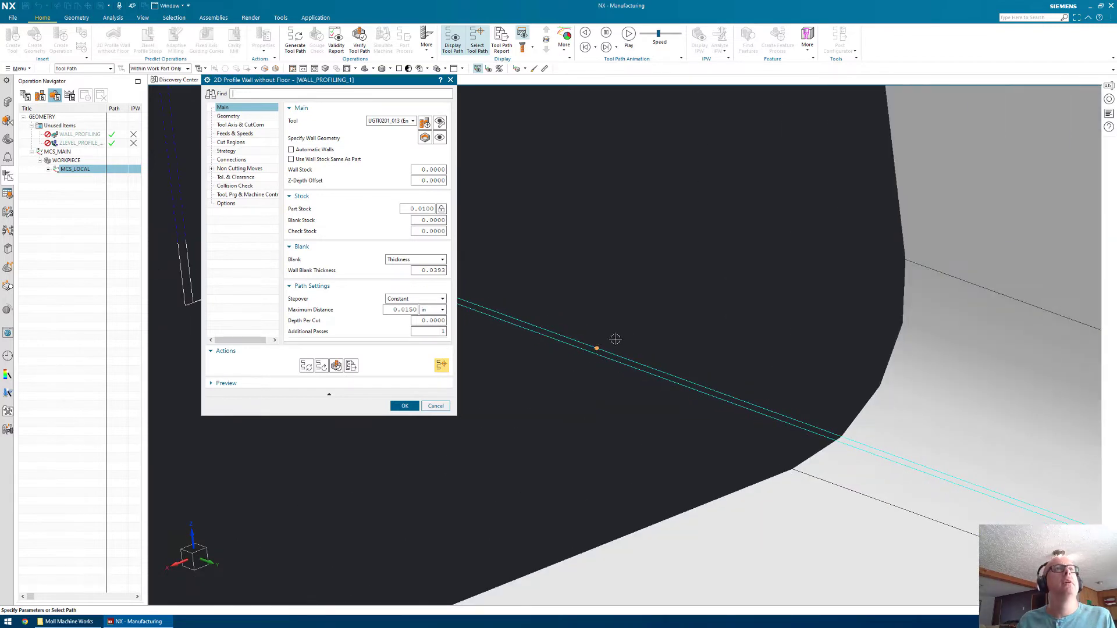
scroll(651, 332, up, 1)
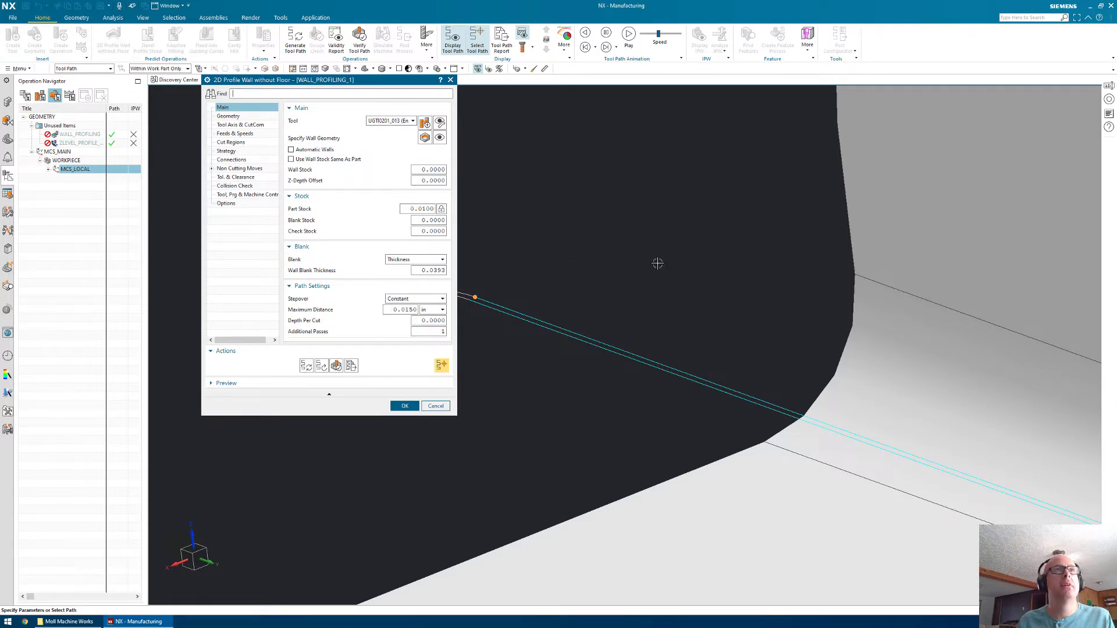
scroll(657, 263, down, 1)
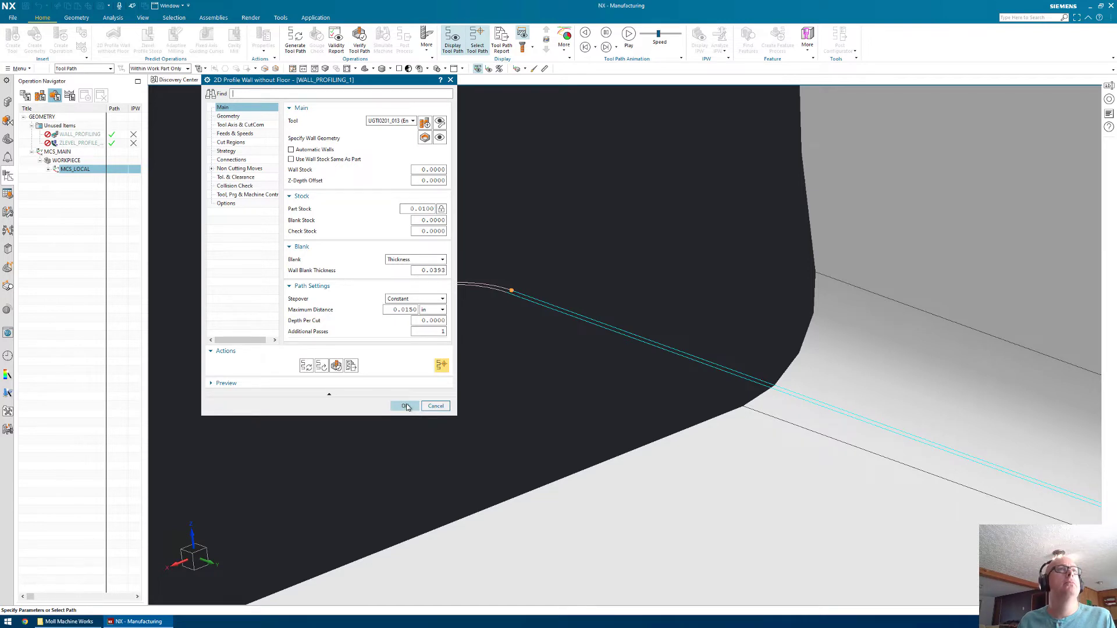
click(405, 406)
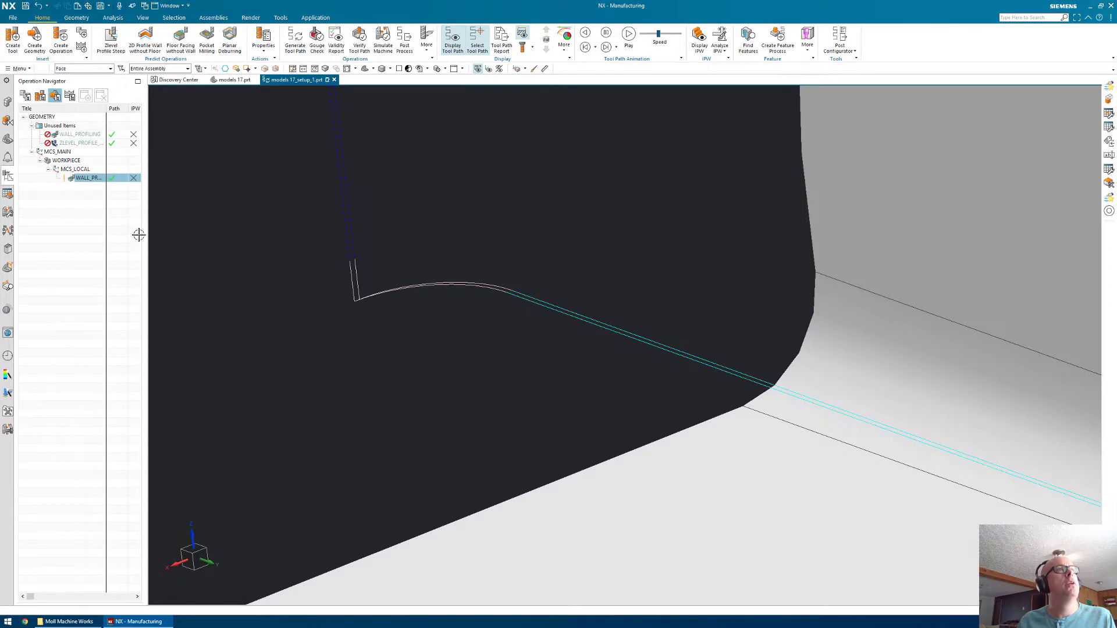
scroll(419, 286, down, 2)
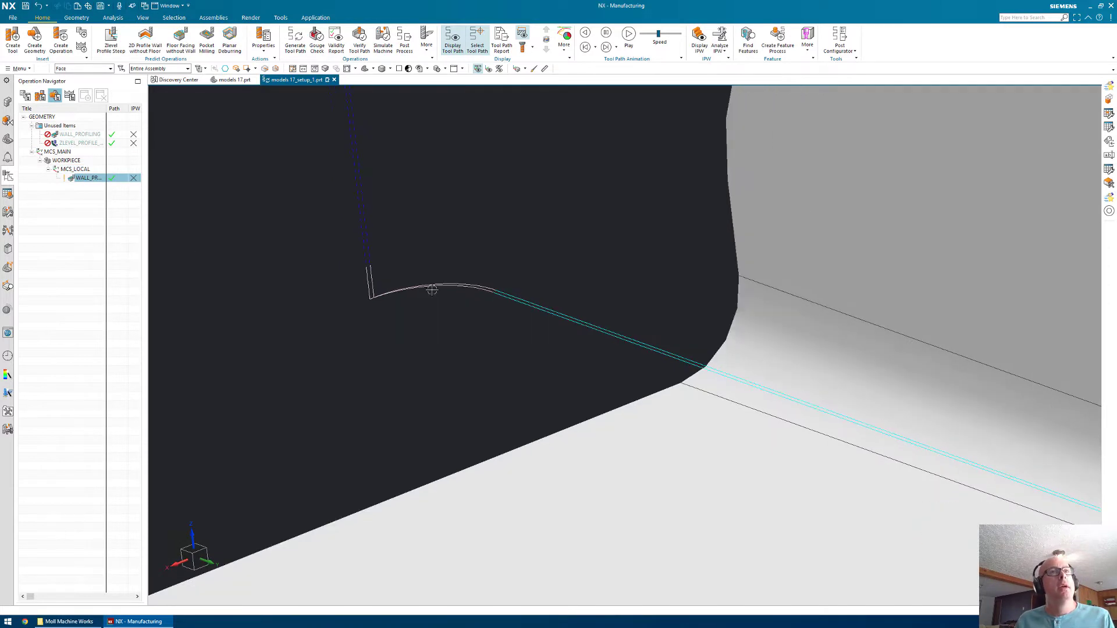
scroll(419, 286, down, 2)
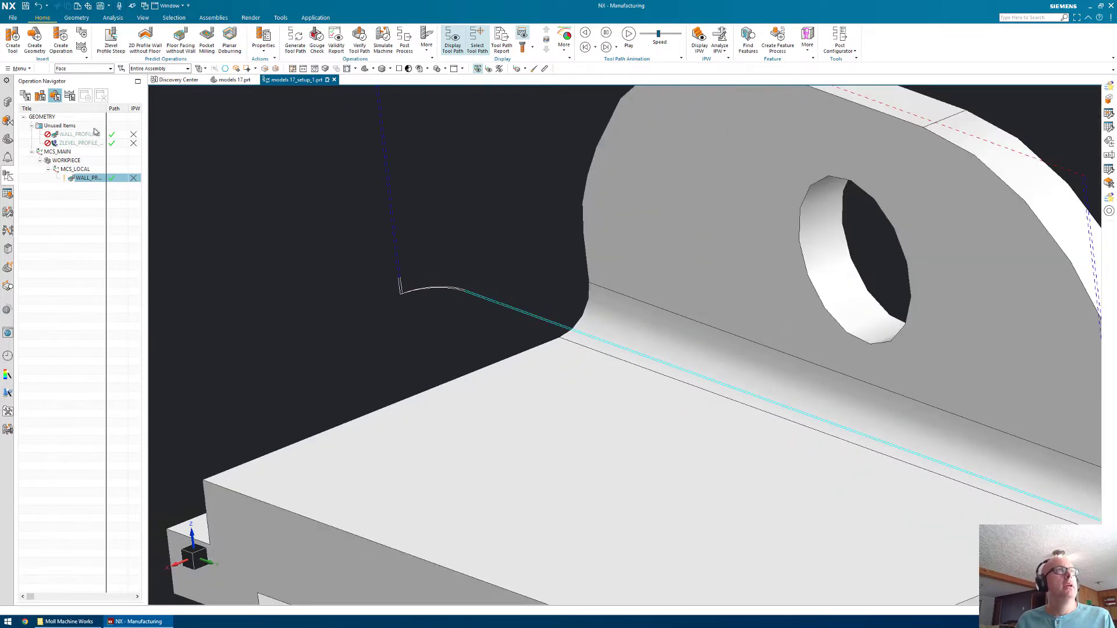
click(70, 96)
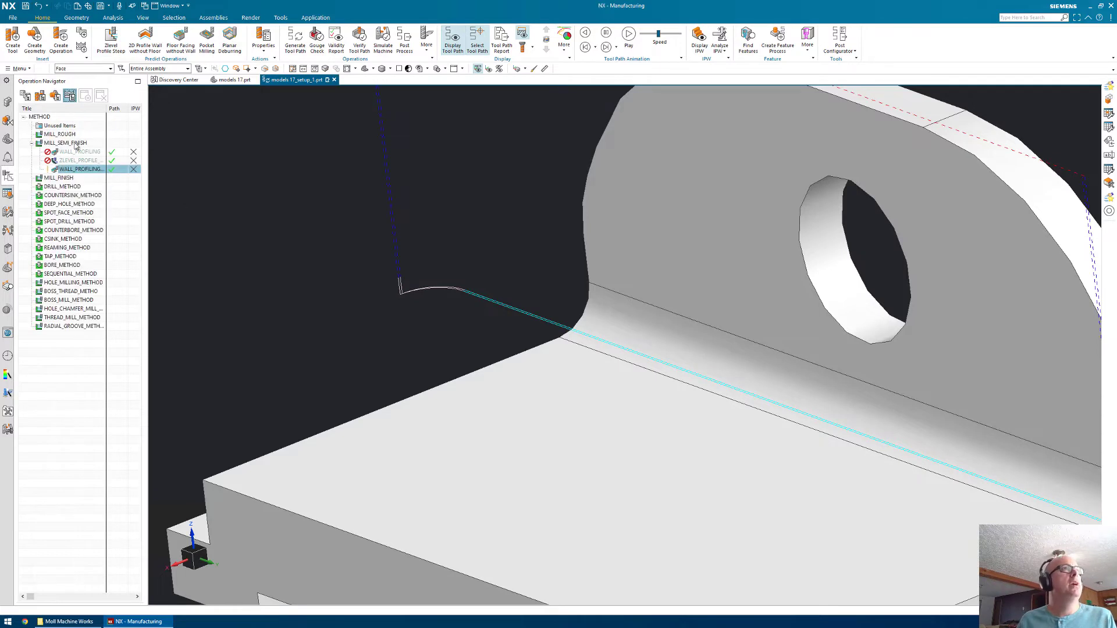
double_click(76, 143)
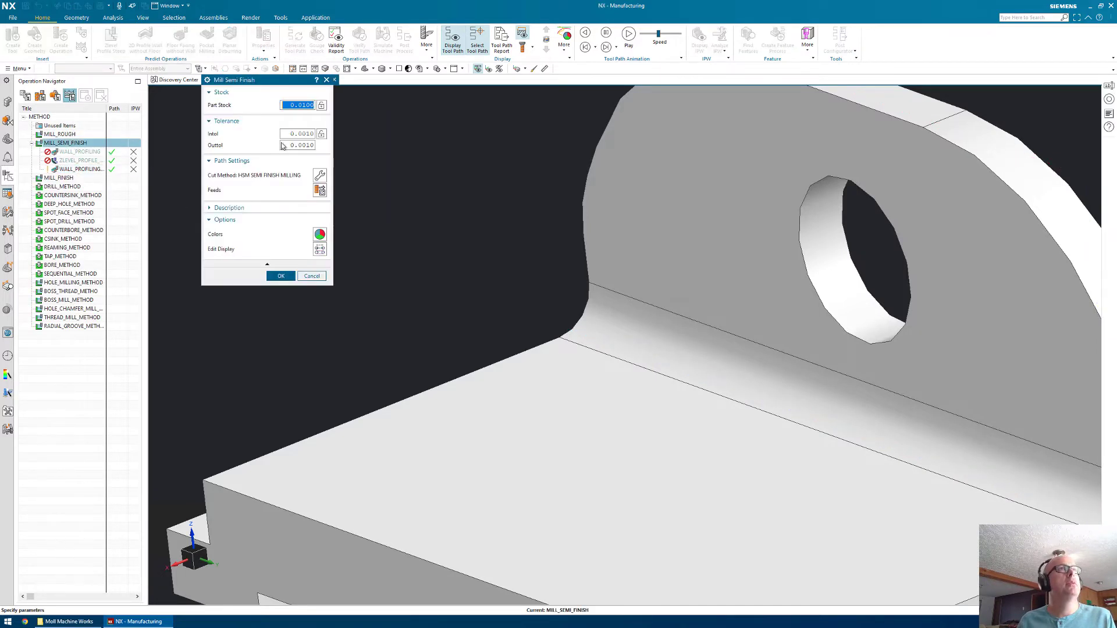
click(283, 276)
Step: From Geometry View, insert a mill_contour Zlevel Profile Steep operation under MCS_LOCAL
click(55, 96)
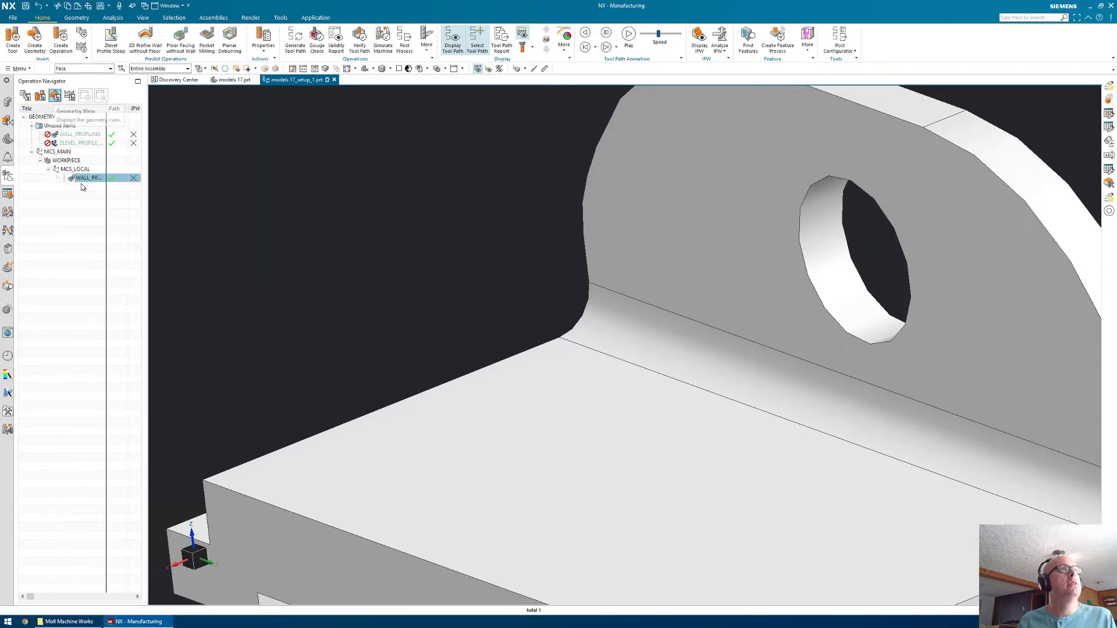
right_click(82, 172)
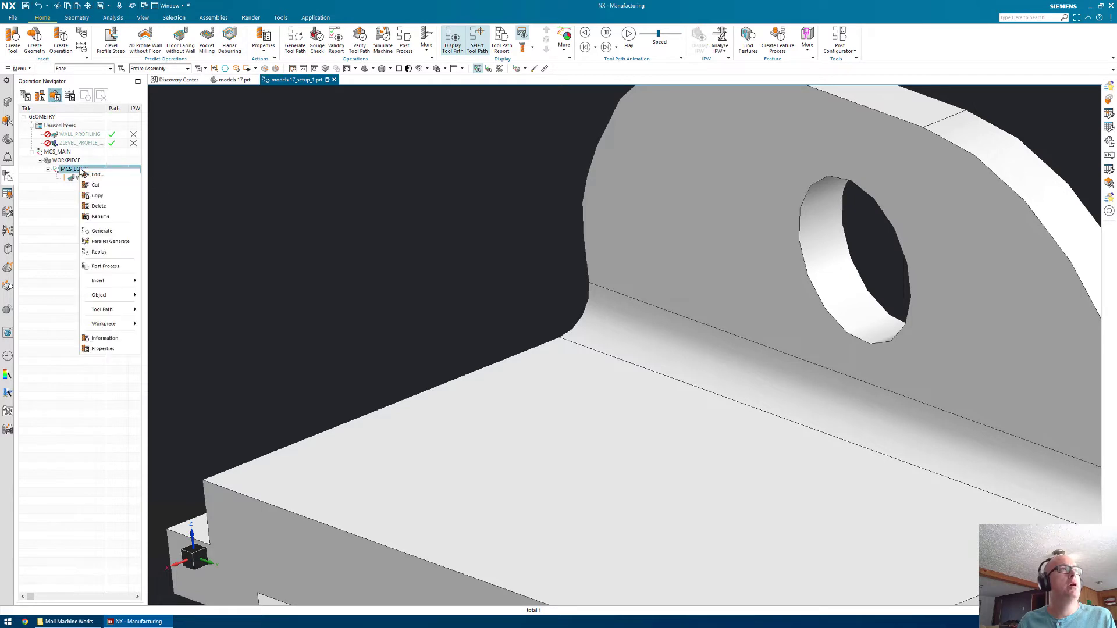
mouse_move(118, 285)
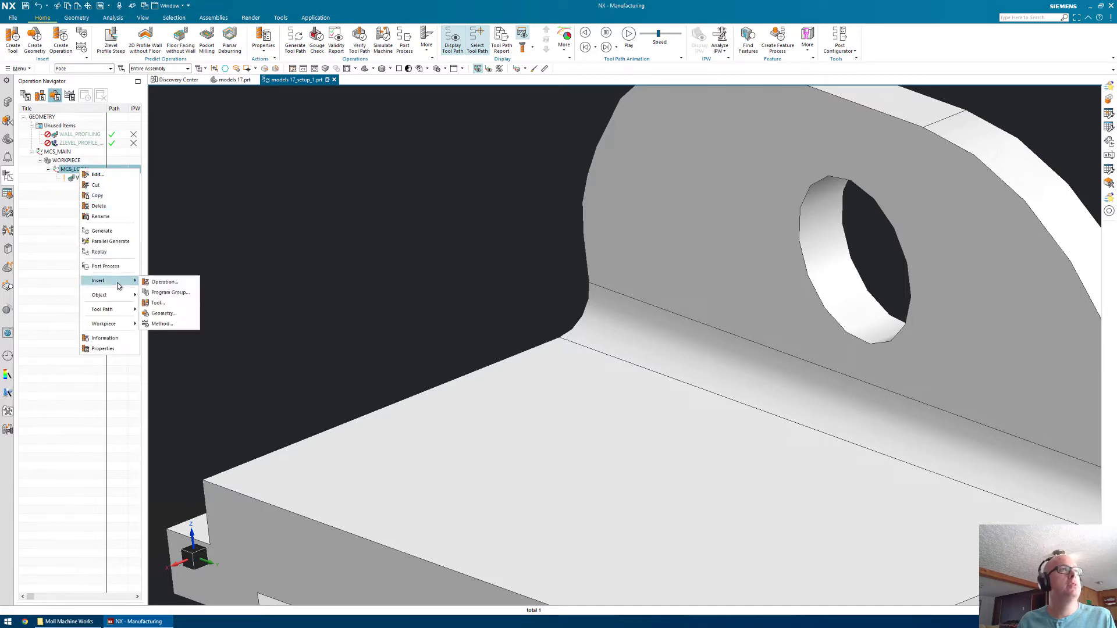
click(165, 284)
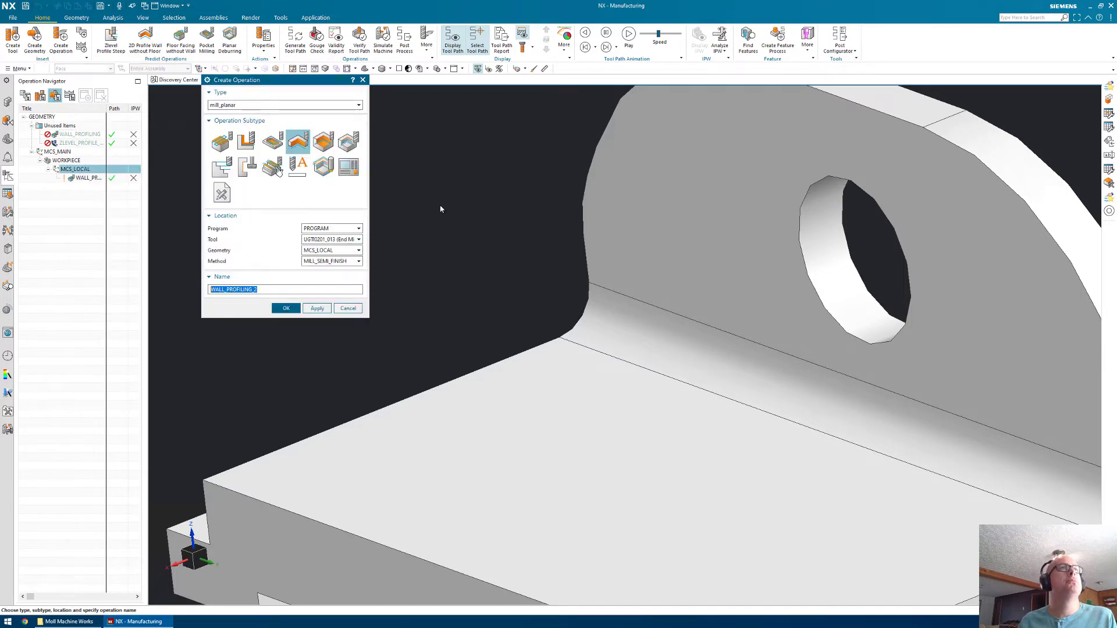
click(297, 105)
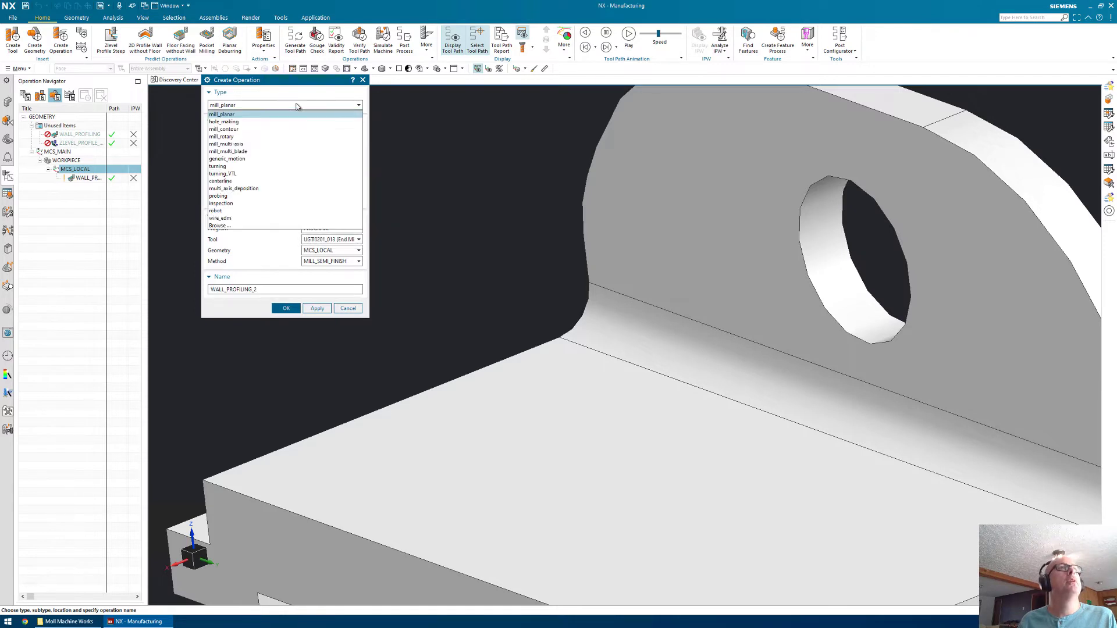
click(266, 130)
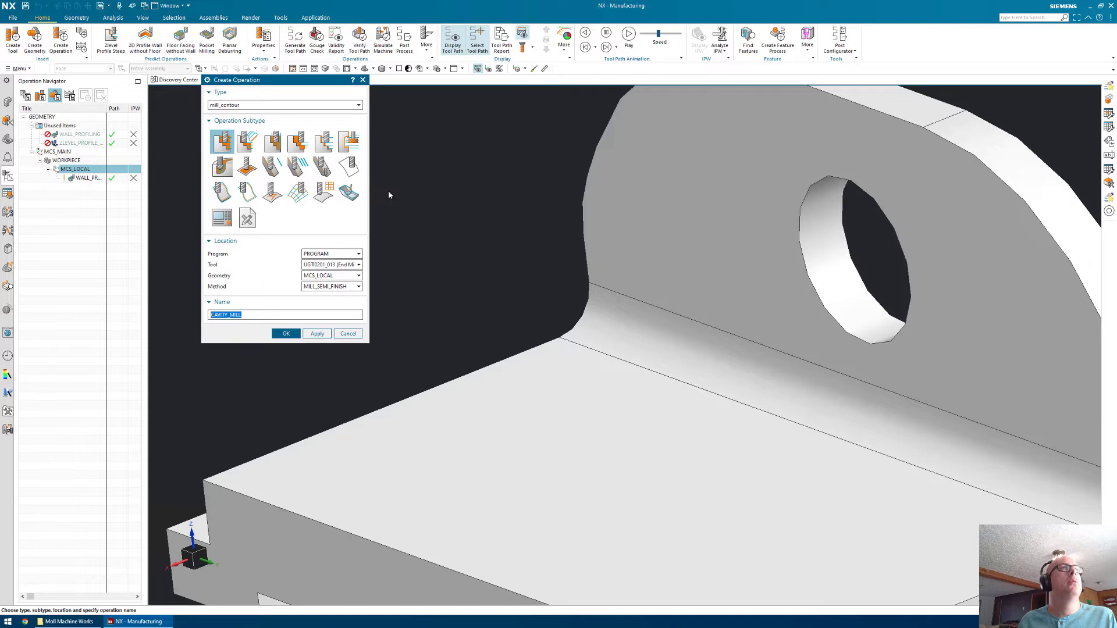
click(323, 143)
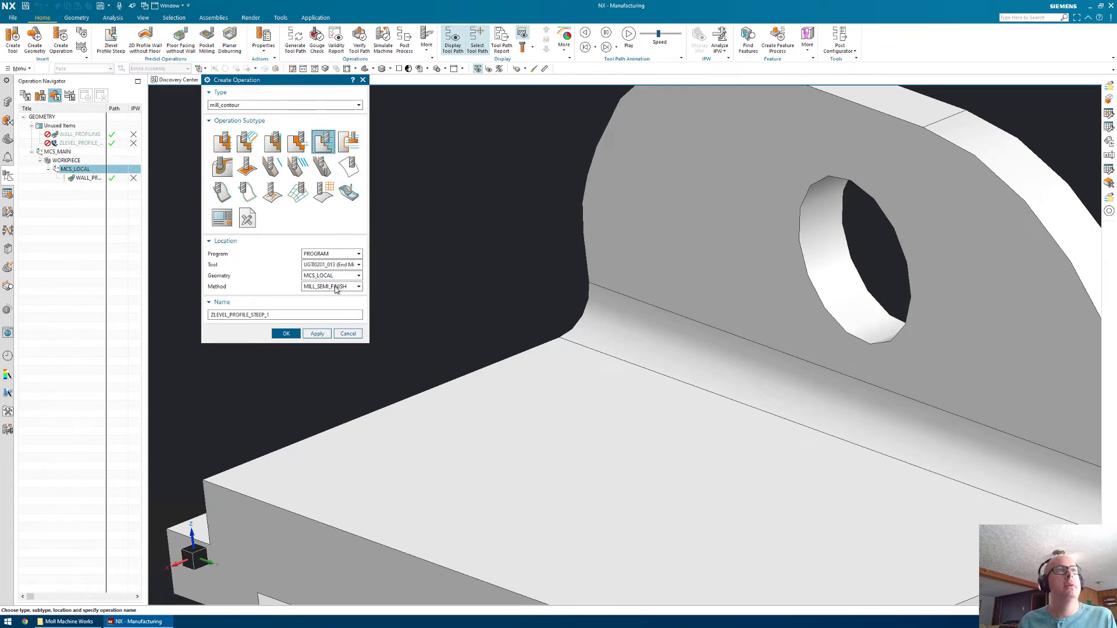
Step: Create ZLEVEL_PROFILE_STEEP_1 and set its Steep Containment to None
click(286, 333)
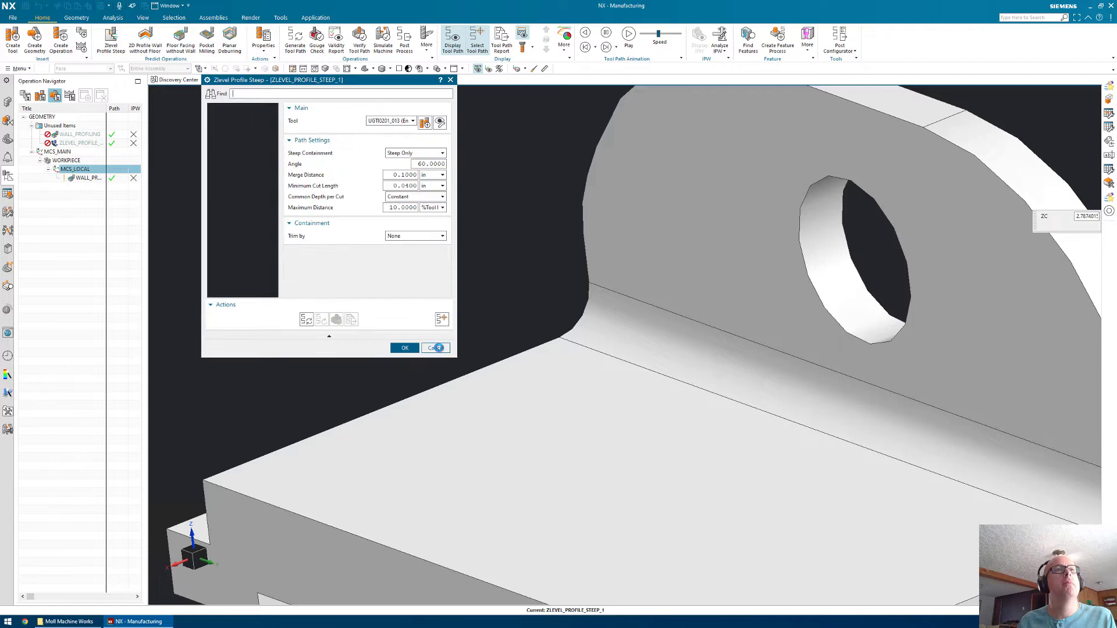
scroll(595, 346, up, 4)
scroll(598, 347, down, 4)
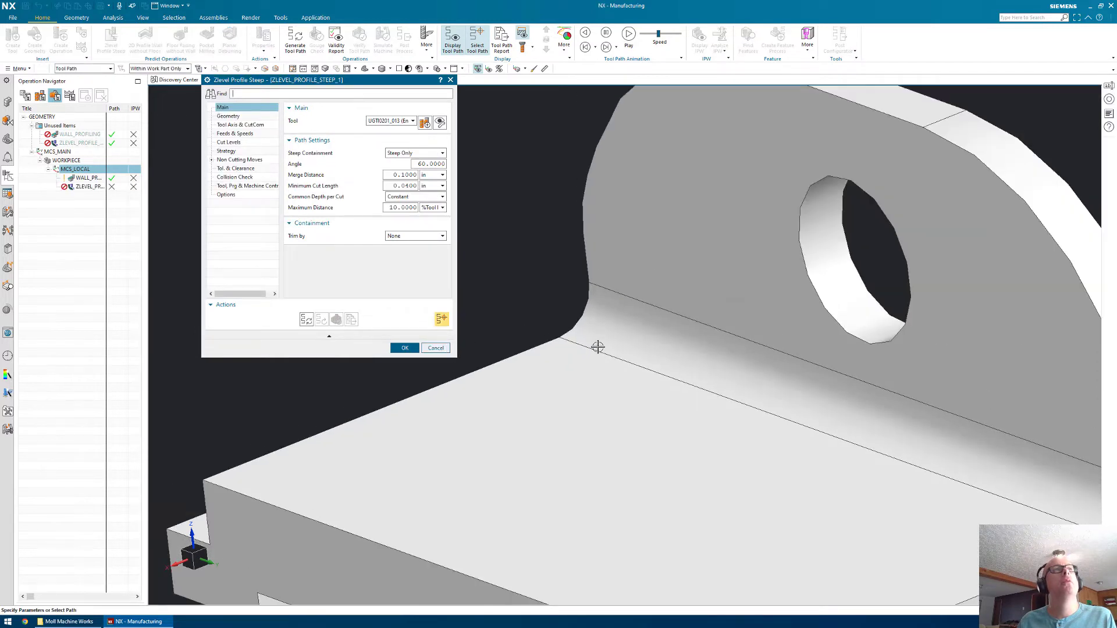
scroll(598, 348, down, 5)
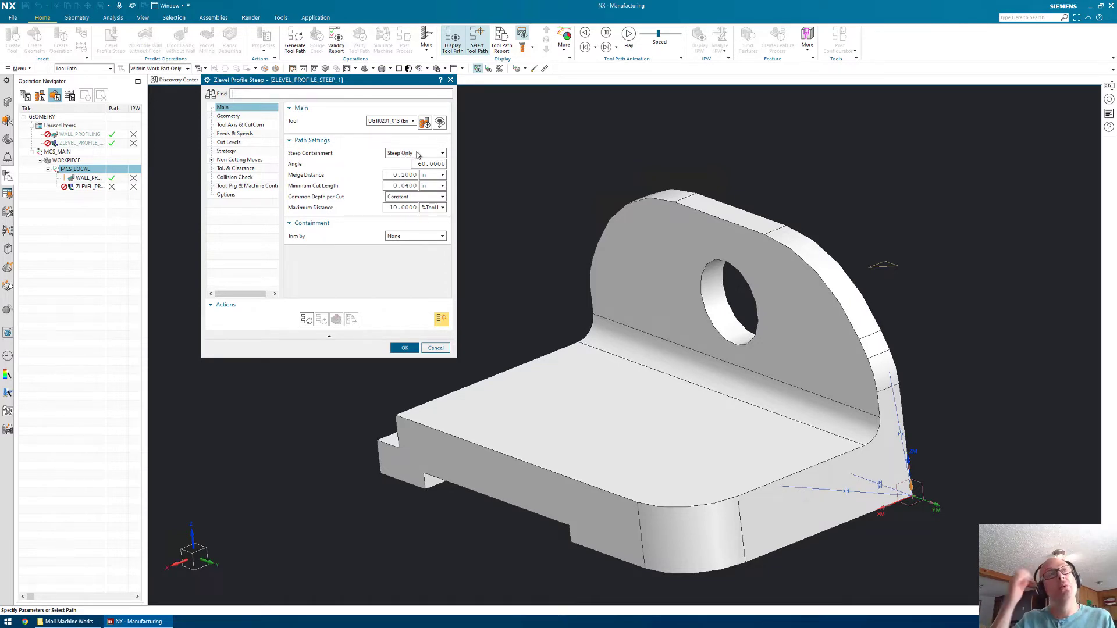
click(417, 153)
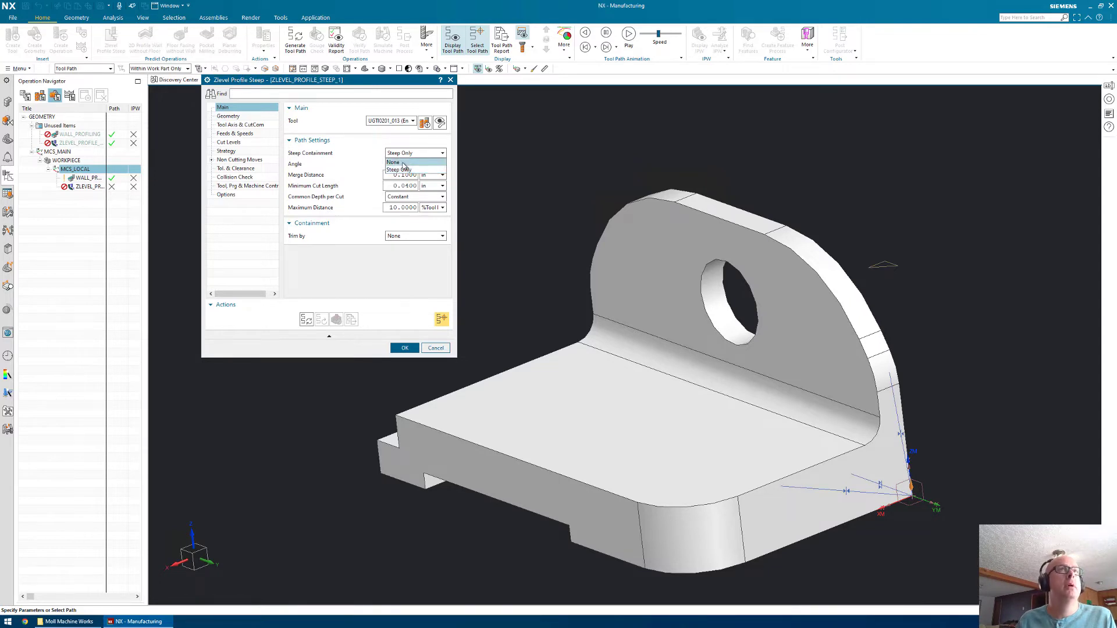
click(405, 163)
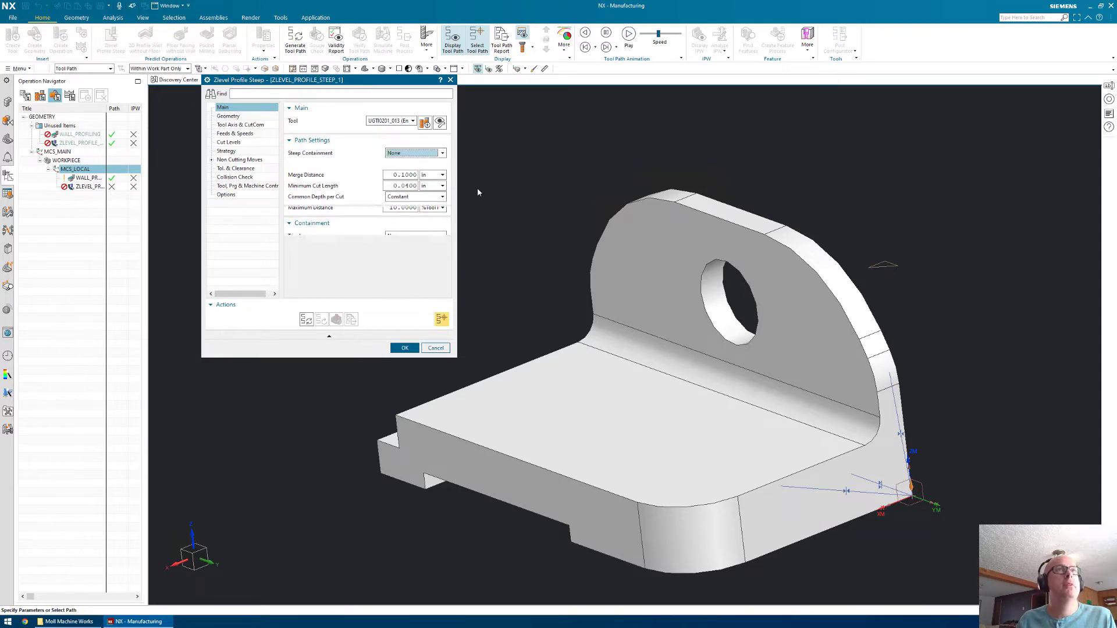
click(228, 117)
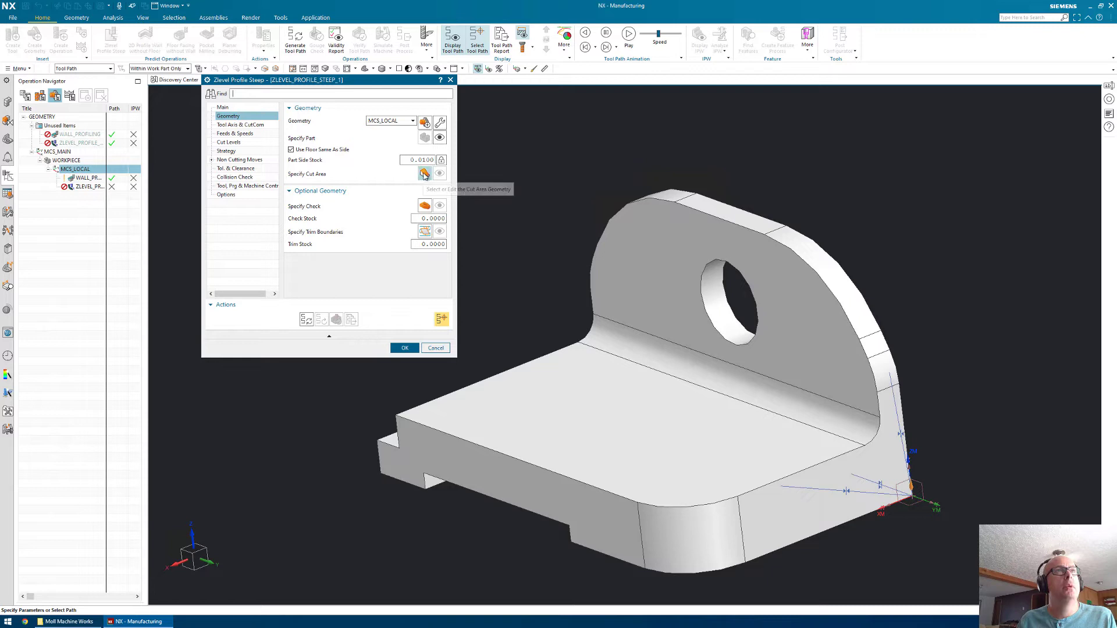
Step: Use the upright wall face as the cut area and generate the Z-level tool path
click(424, 173)
click(645, 265)
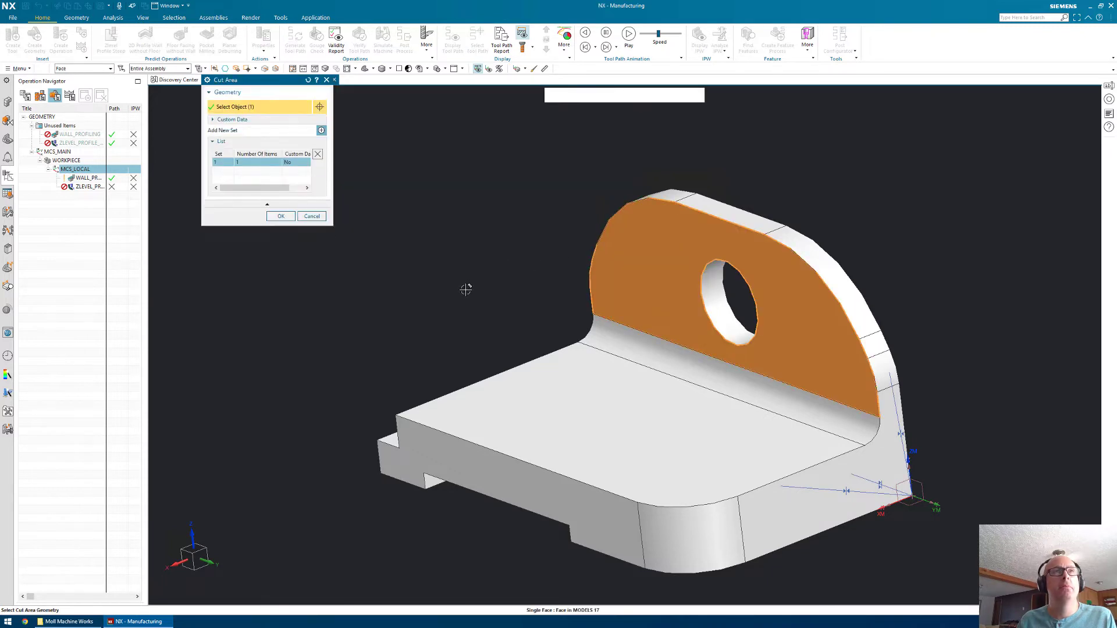
click(280, 226)
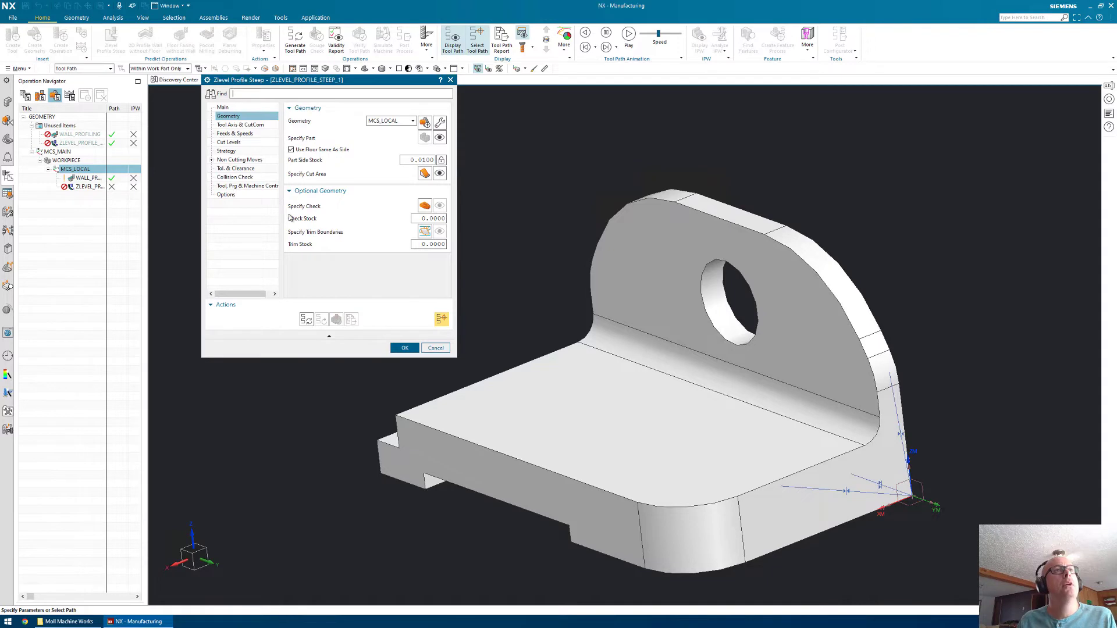
click(307, 320)
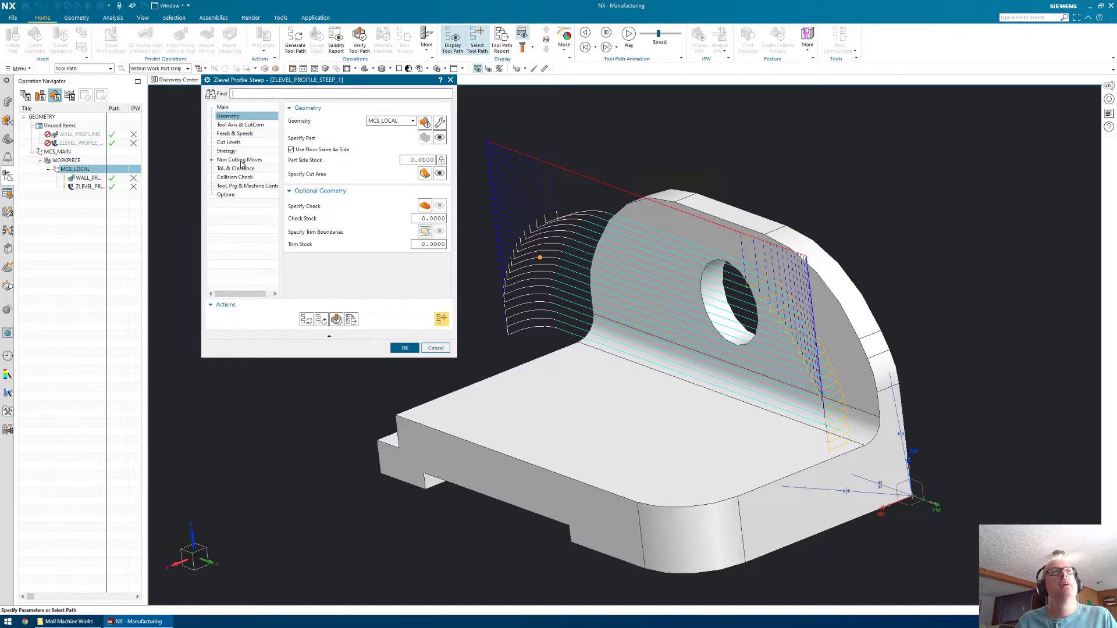
click(229, 143)
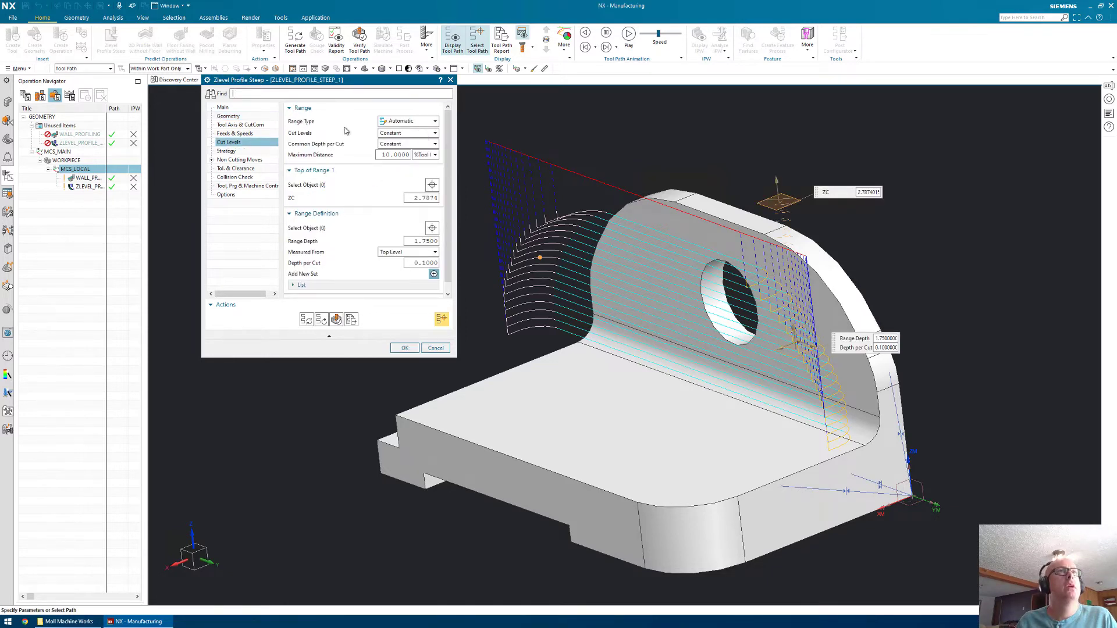
Step: Set cut levels to Only at Range Bottom and regenerate the path
click(417, 135)
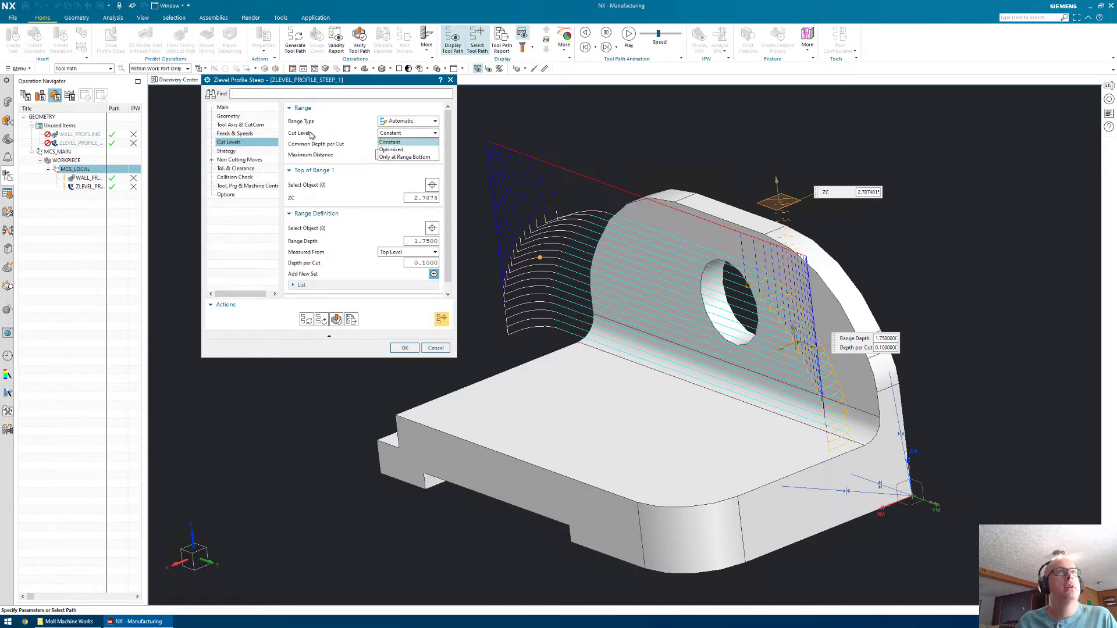
click(405, 158)
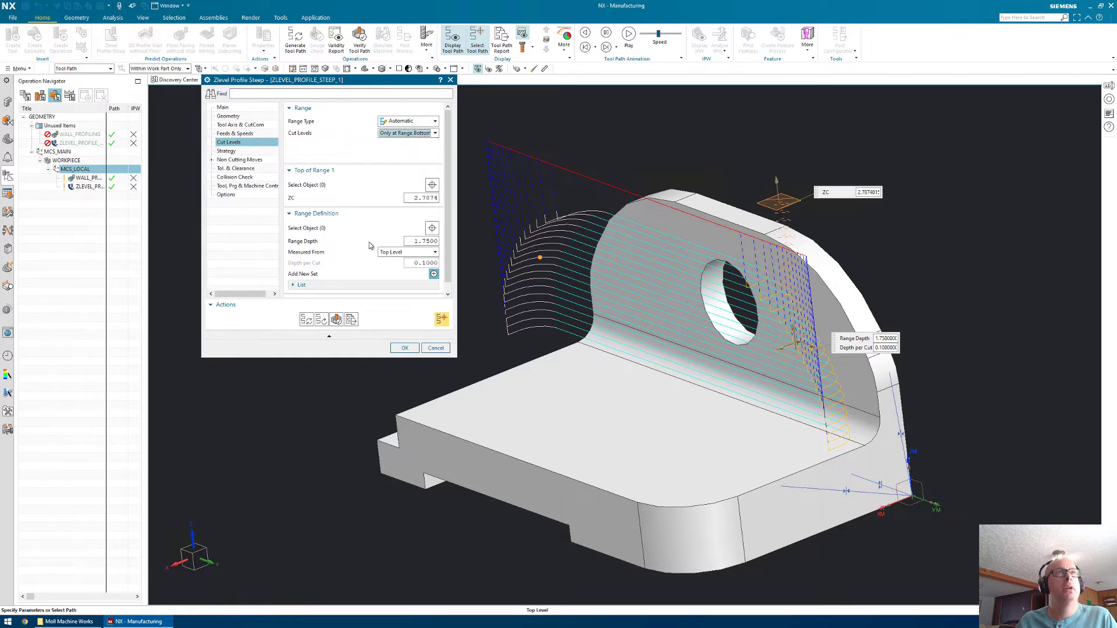
click(308, 323)
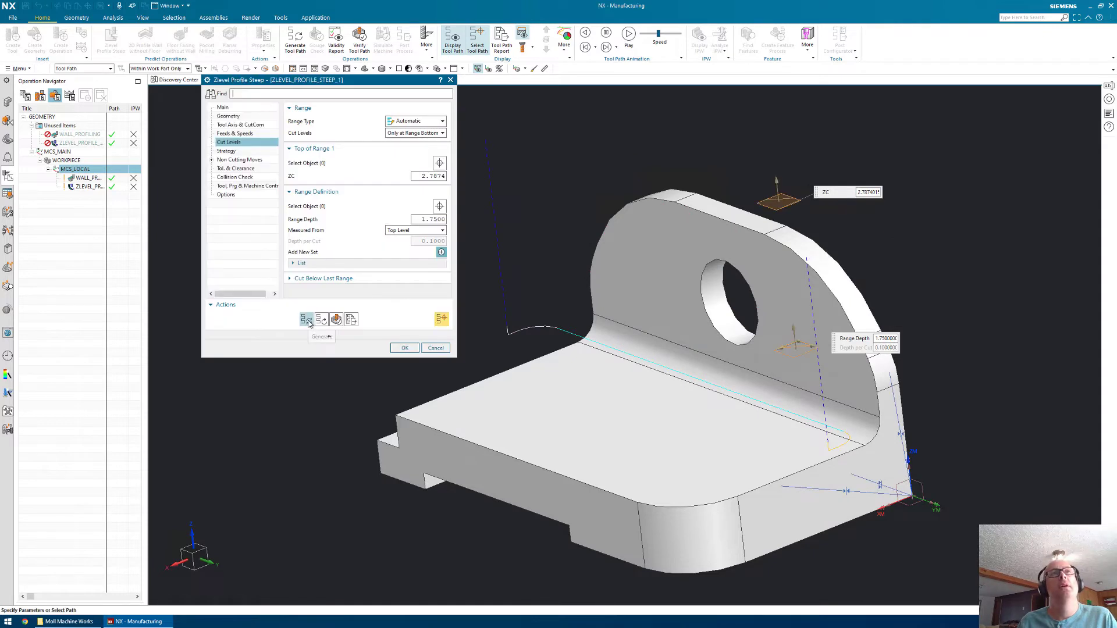
Step: Switch to Constant cut levels with a 1 in maximum distance and regenerate
click(425, 134)
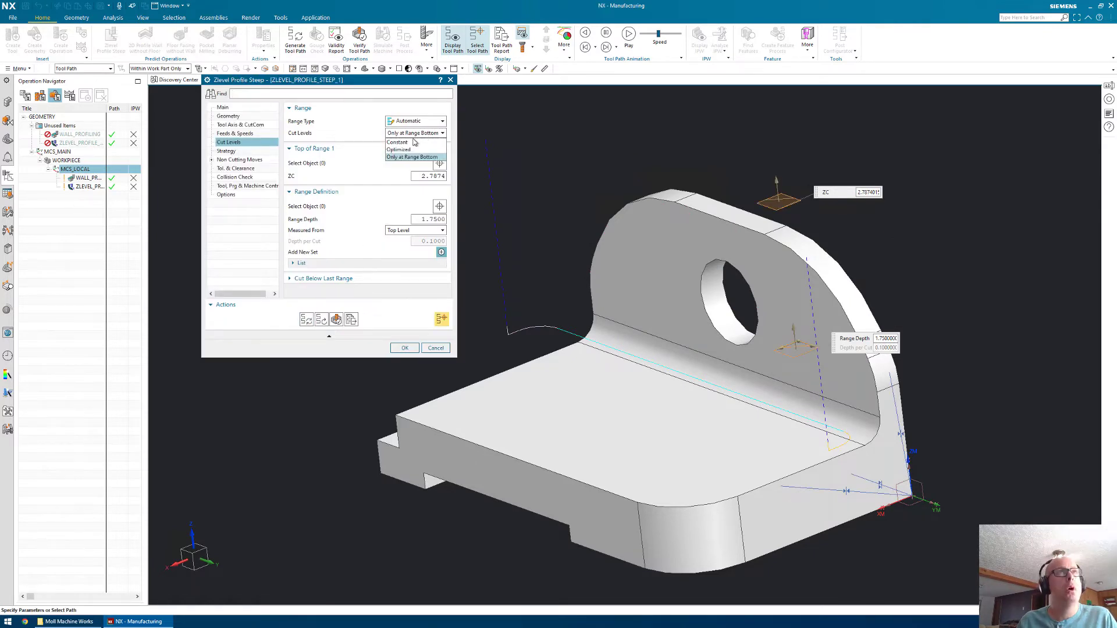
click(413, 143)
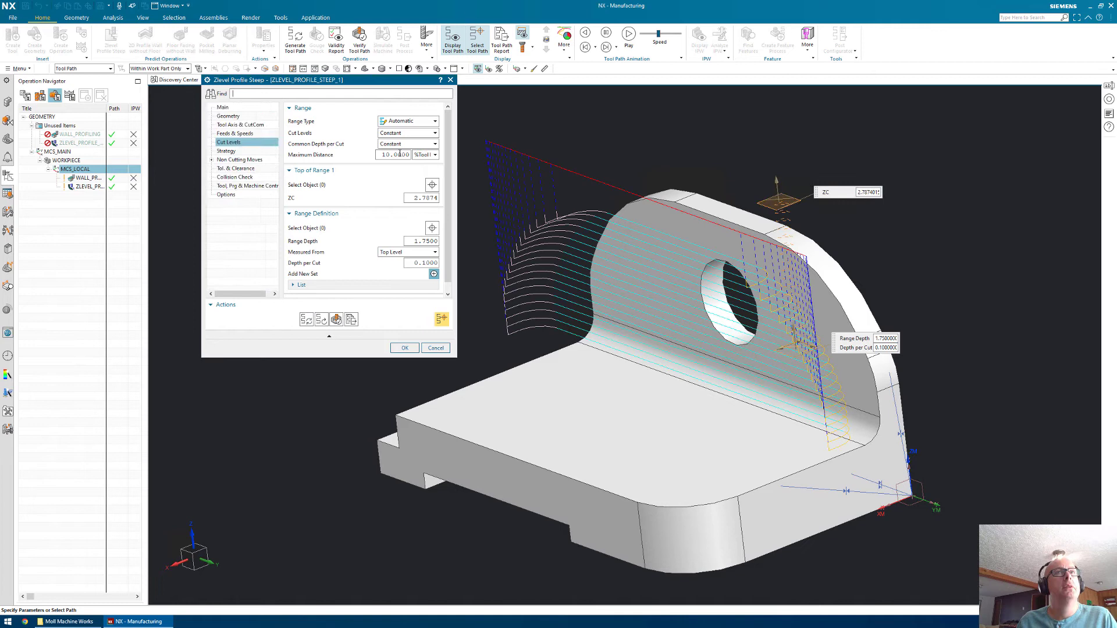
click(427, 156)
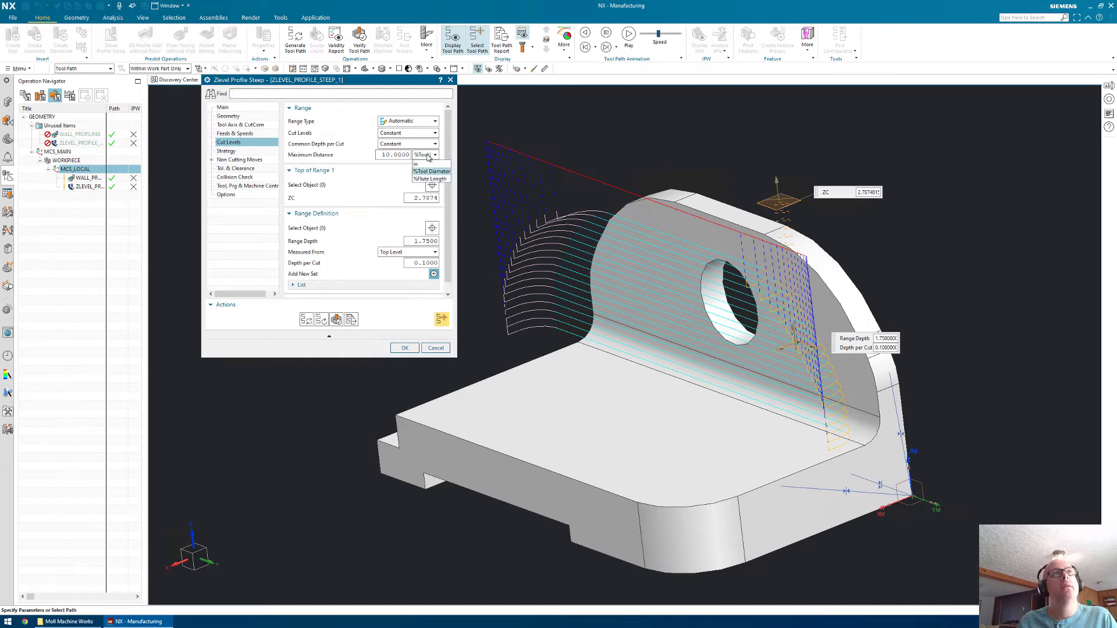
click(423, 170)
click(428, 156)
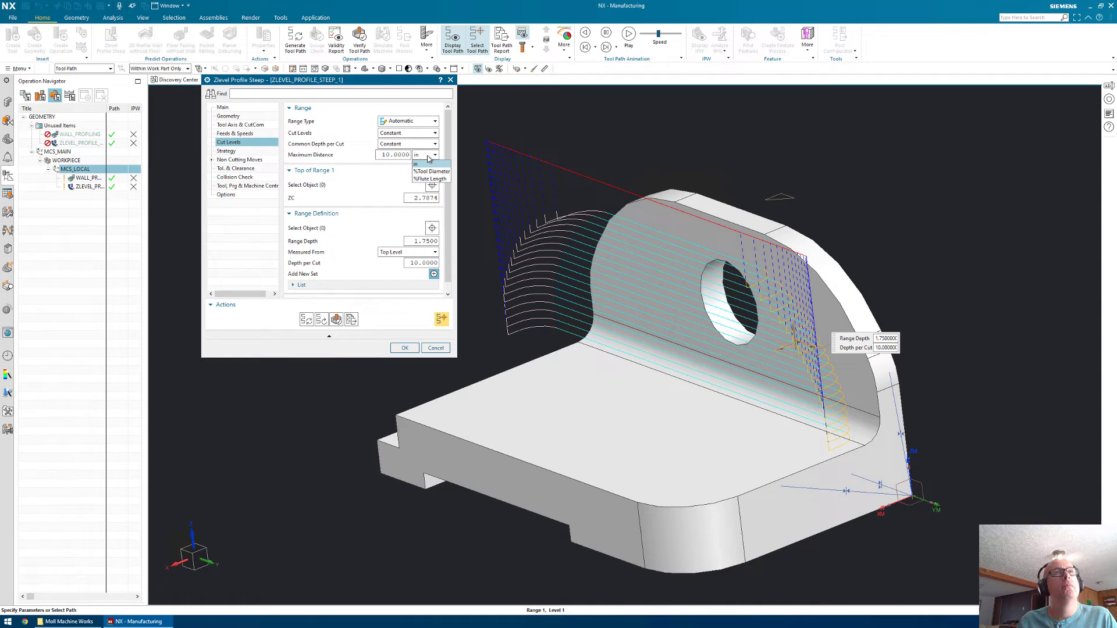
click(425, 163)
double_click(396, 155)
text(1.)
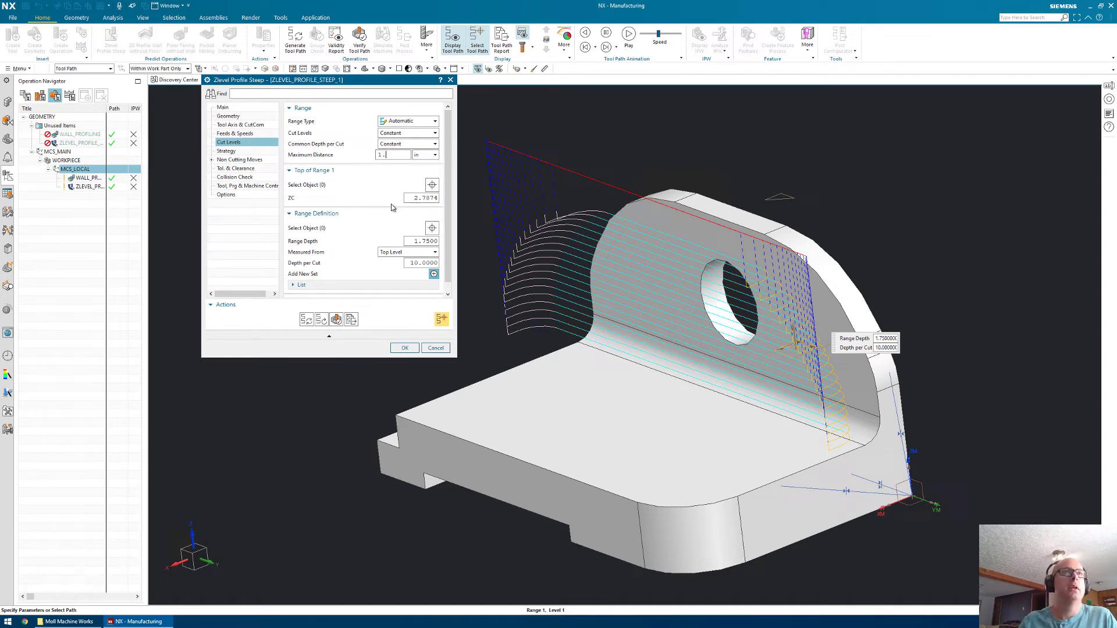
key(Tab)
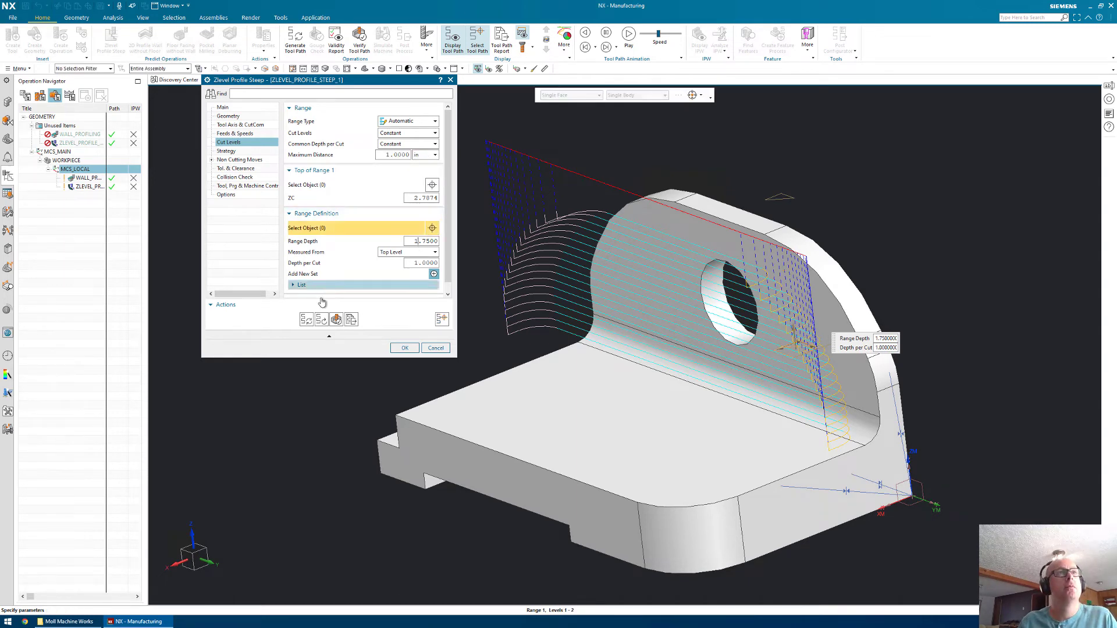
click(306, 319)
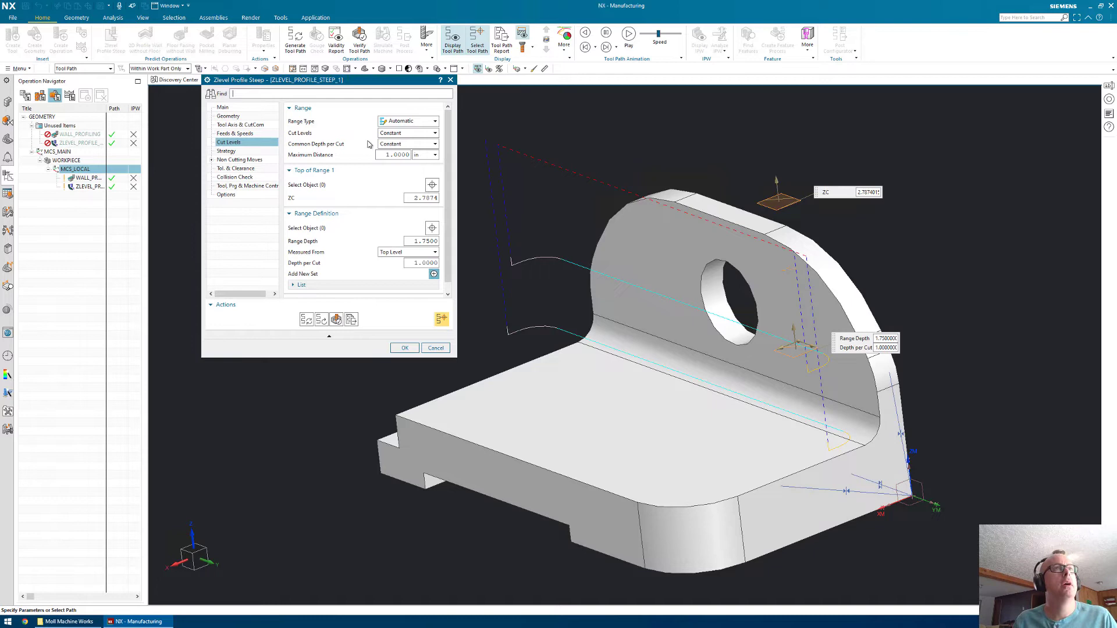
Step: Change the common depth per cut option and regenerate the tool path
click(407, 144)
click(407, 155)
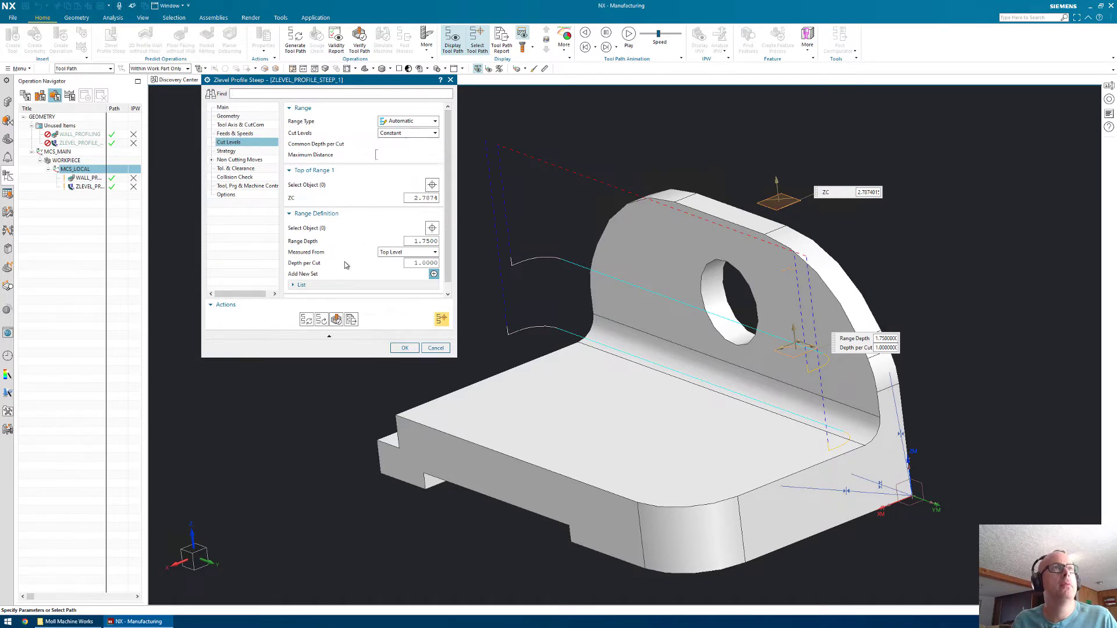
click(305, 319)
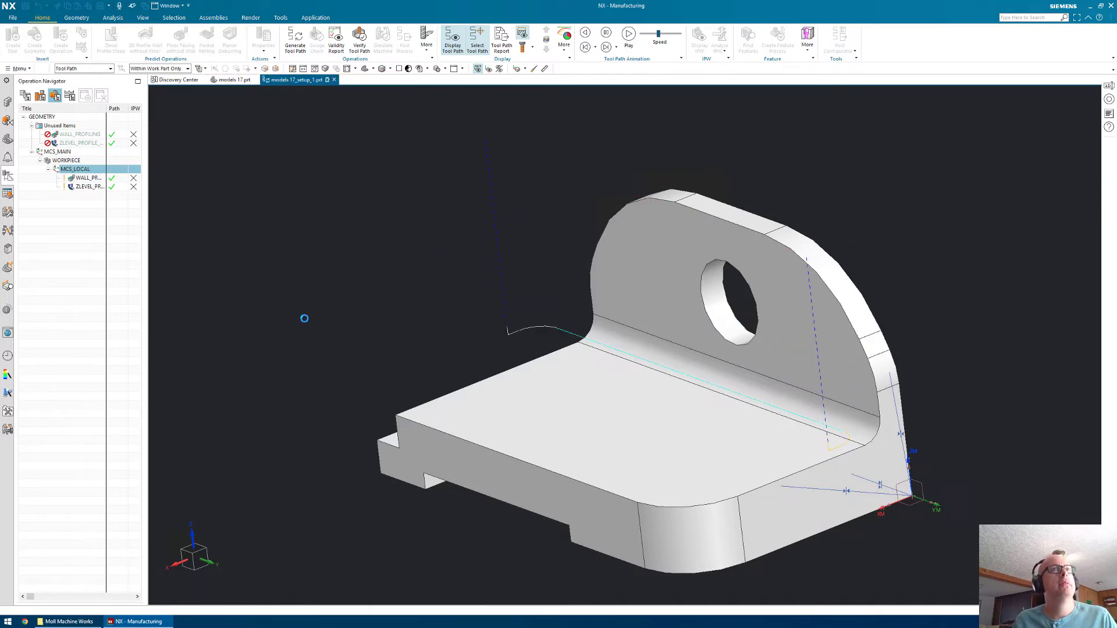
Step: Accept the operation and delete the two old operations under Unused Items
click(405, 349)
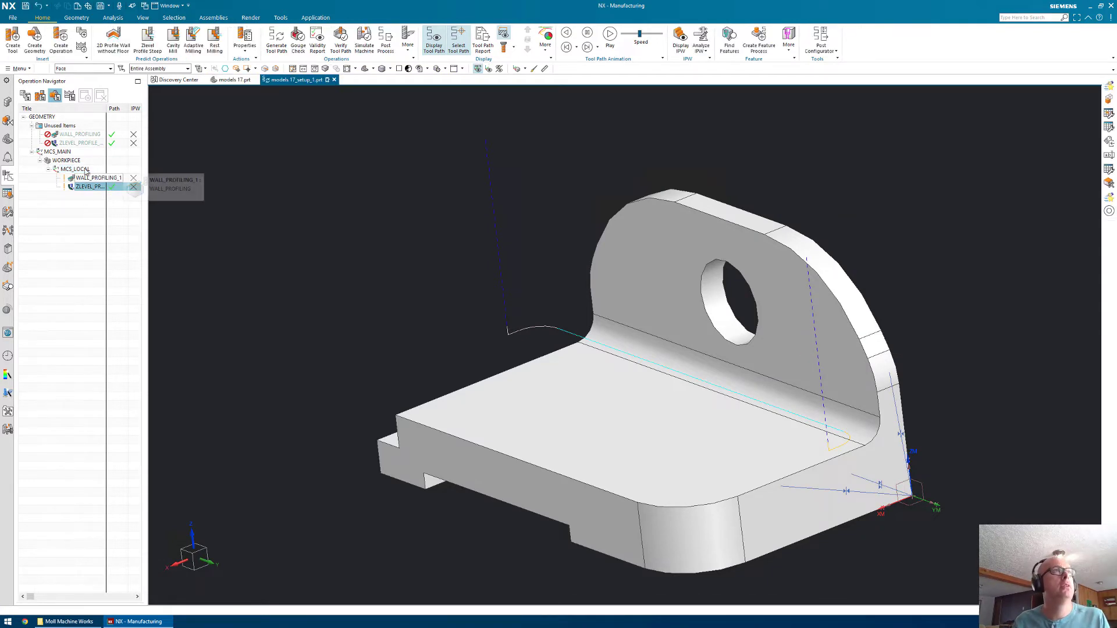
click(78, 143)
shift+click(76, 134)
right_click(77, 137)
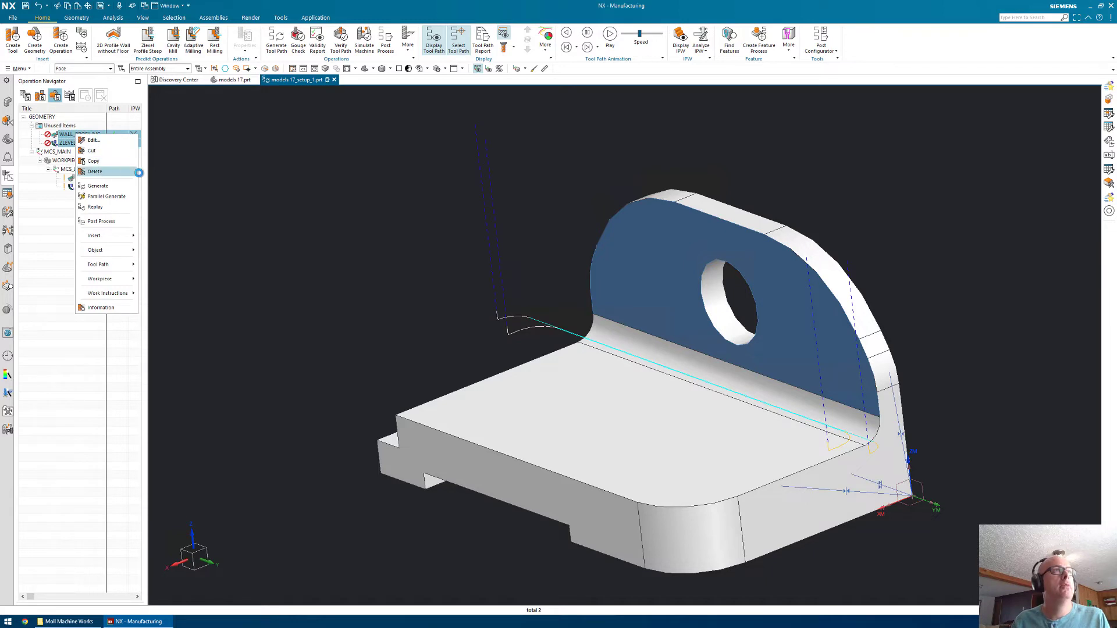
click(95, 171)
Step: Cut the three MCS_LOCAL operations and paste them inside Unused Items
click(88, 161)
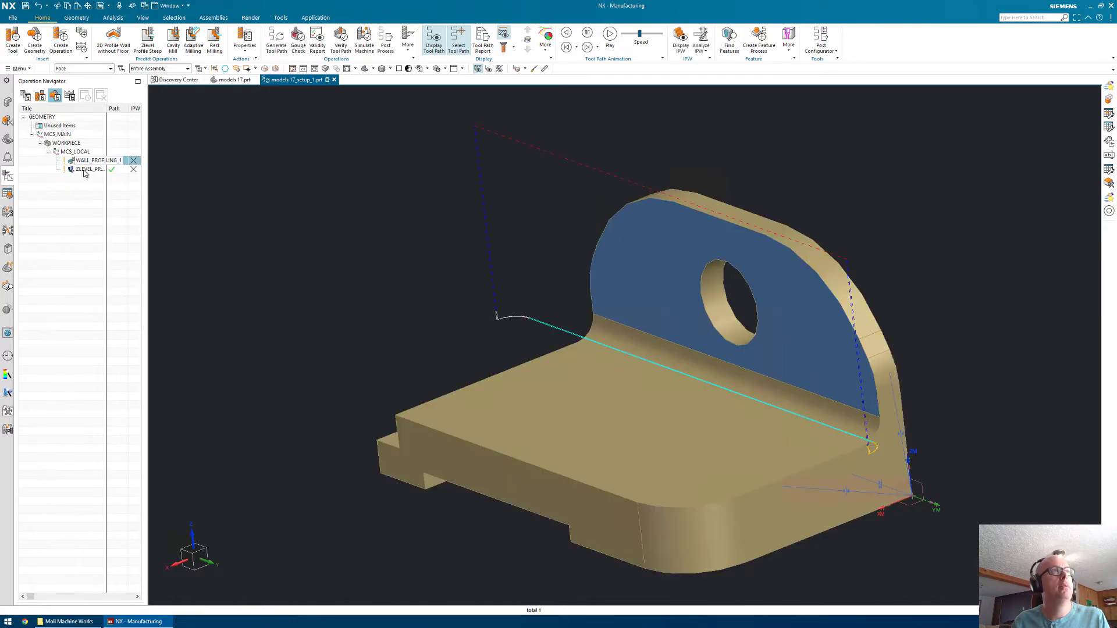
shift+click(83, 170)
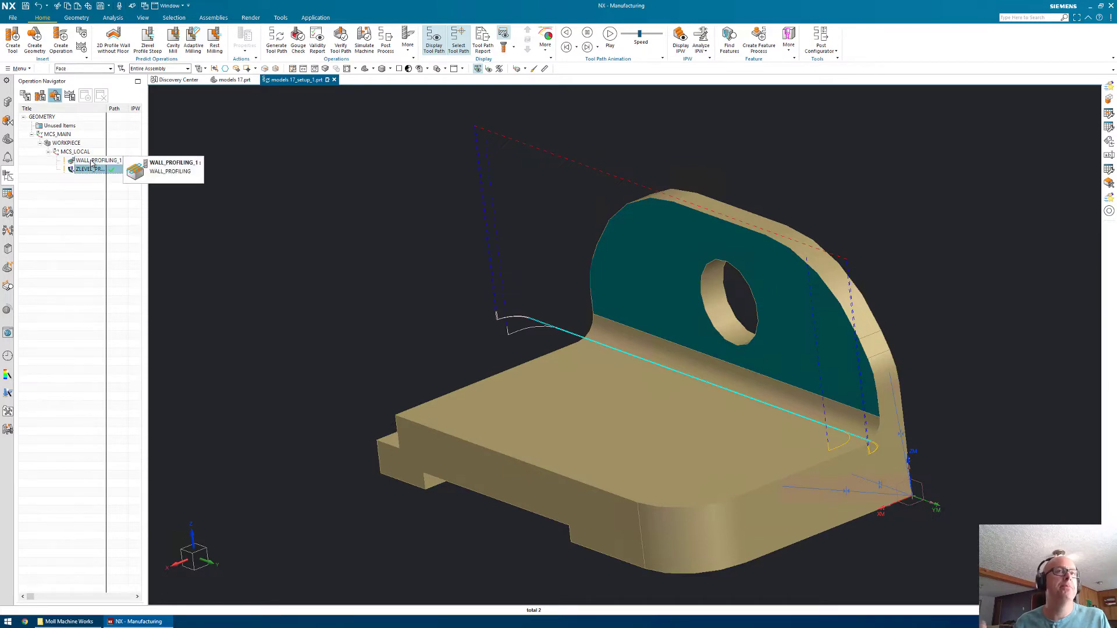
ctrl+click(100, 162)
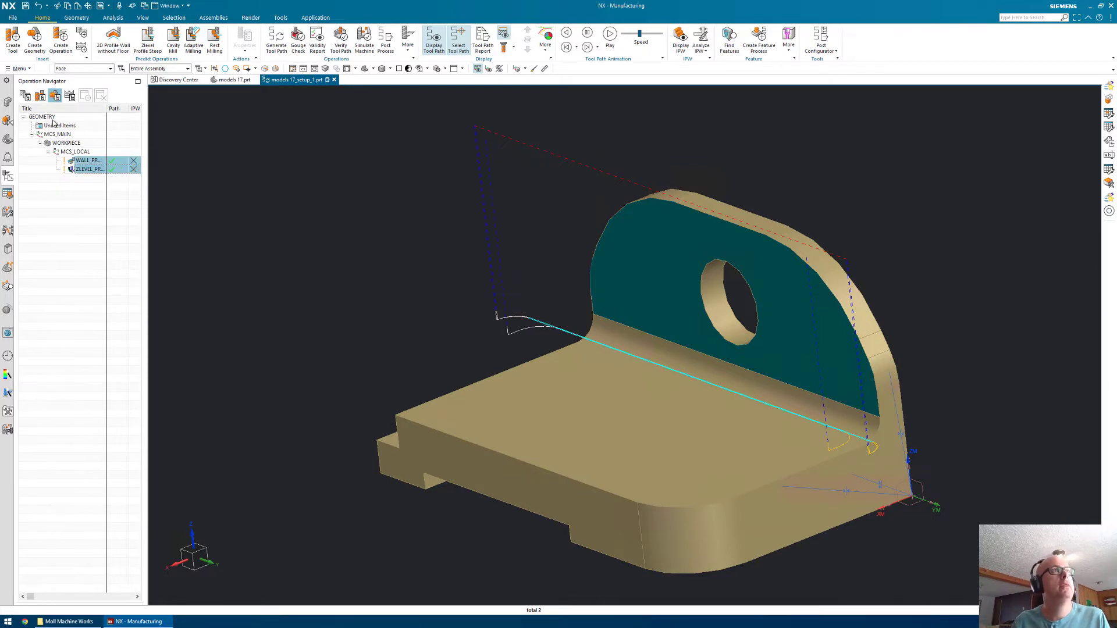
right_click(90, 166)
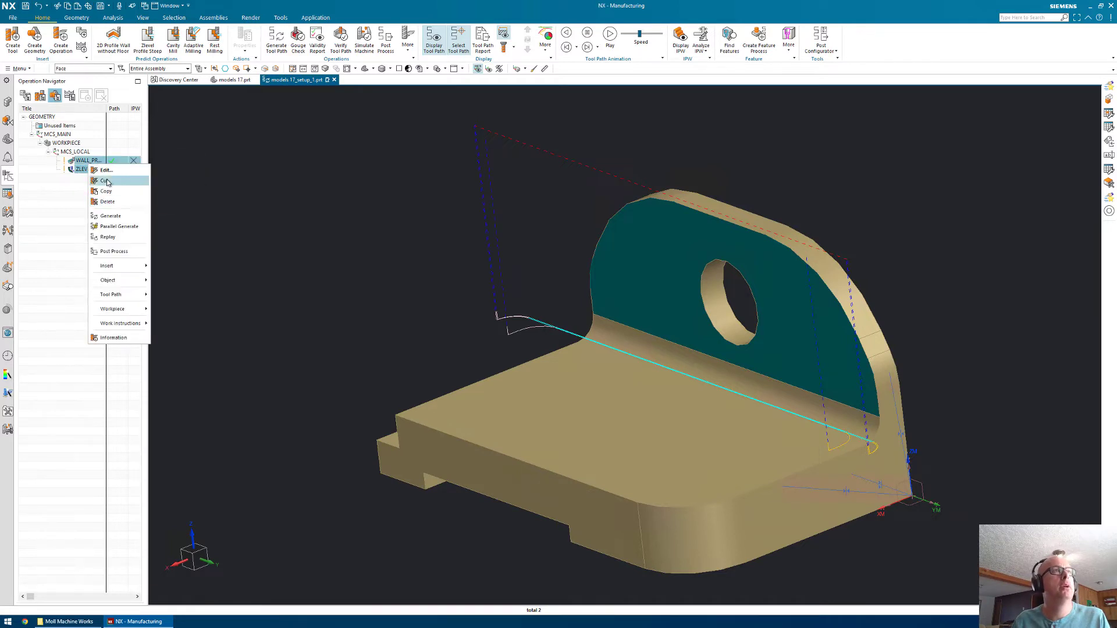
click(108, 201)
right_click(64, 126)
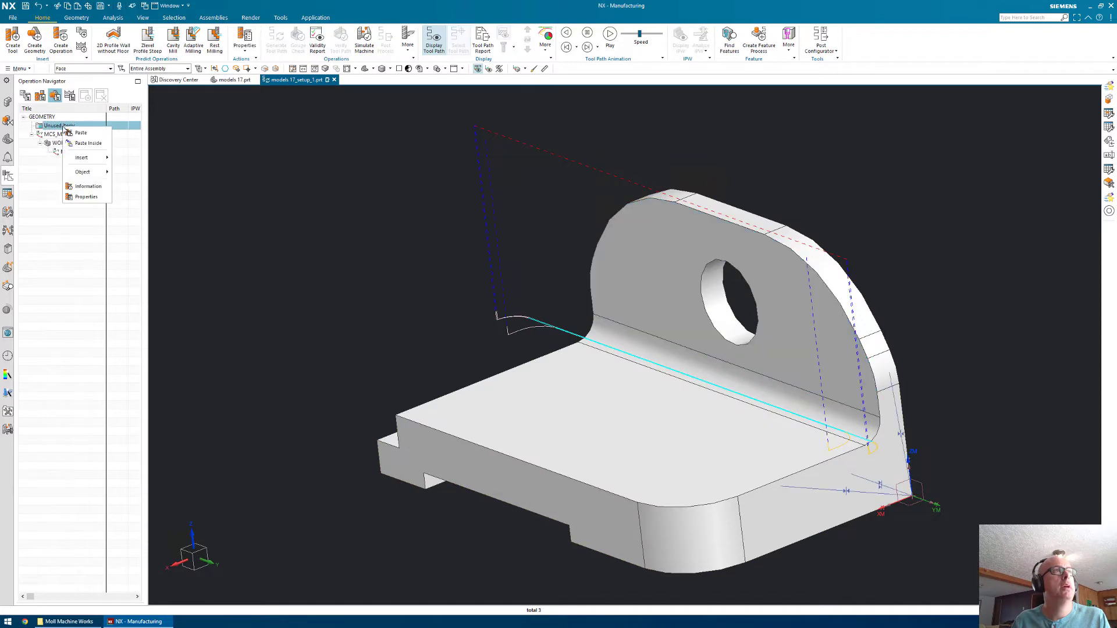
click(88, 144)
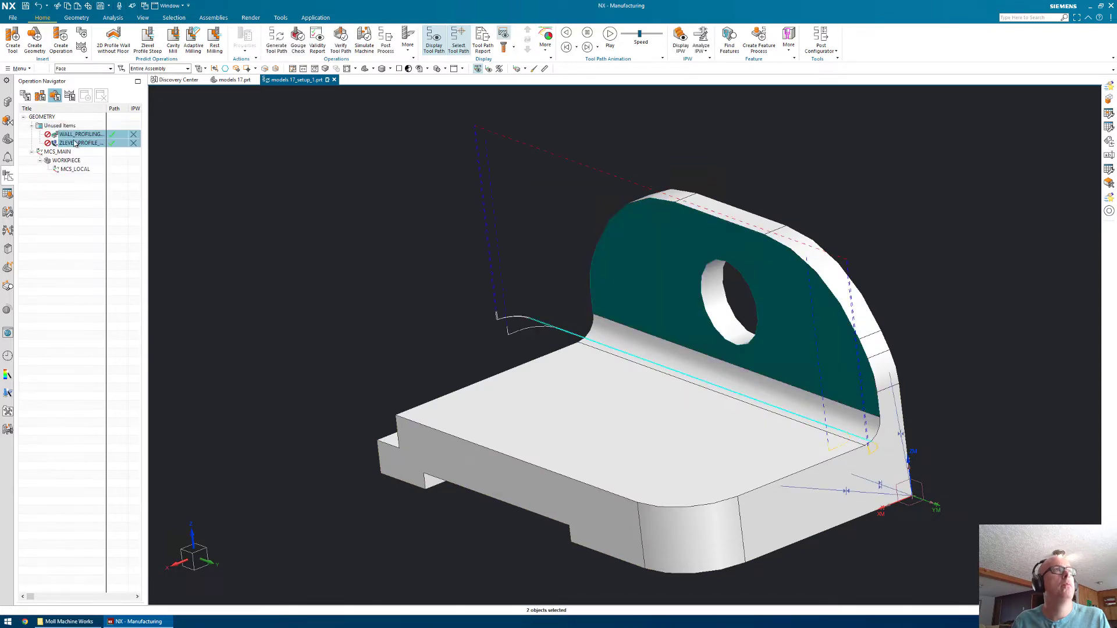
Step: Generate ZLEVEL_PROFILE, move it under MCS_LOCAL, and reopen its settings for editing
click(65, 200)
click(69, 143)
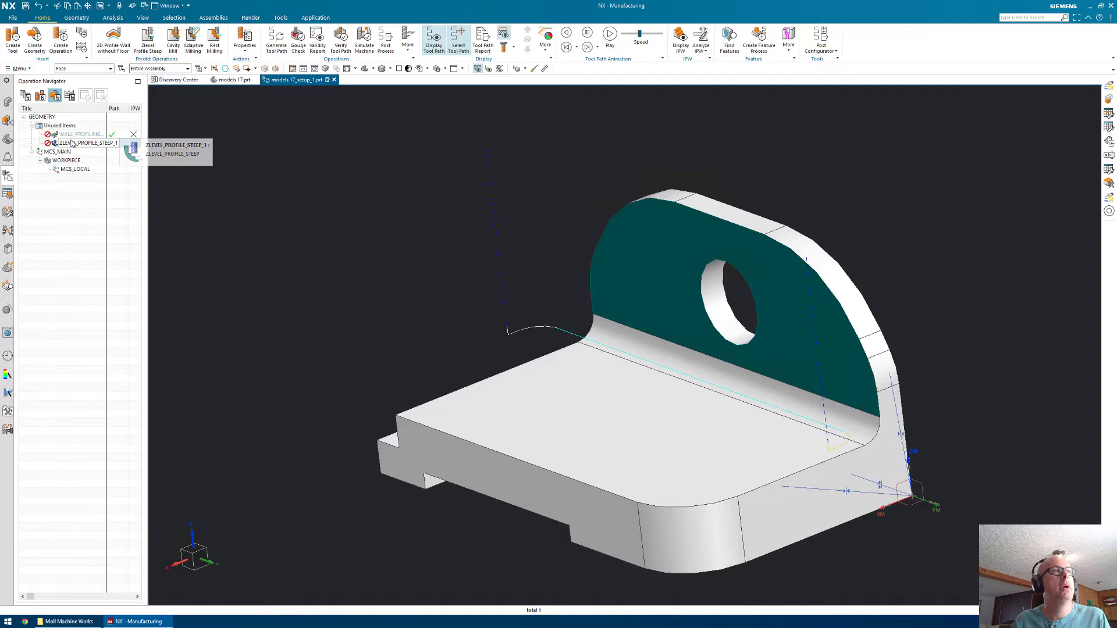
right_click(72, 144)
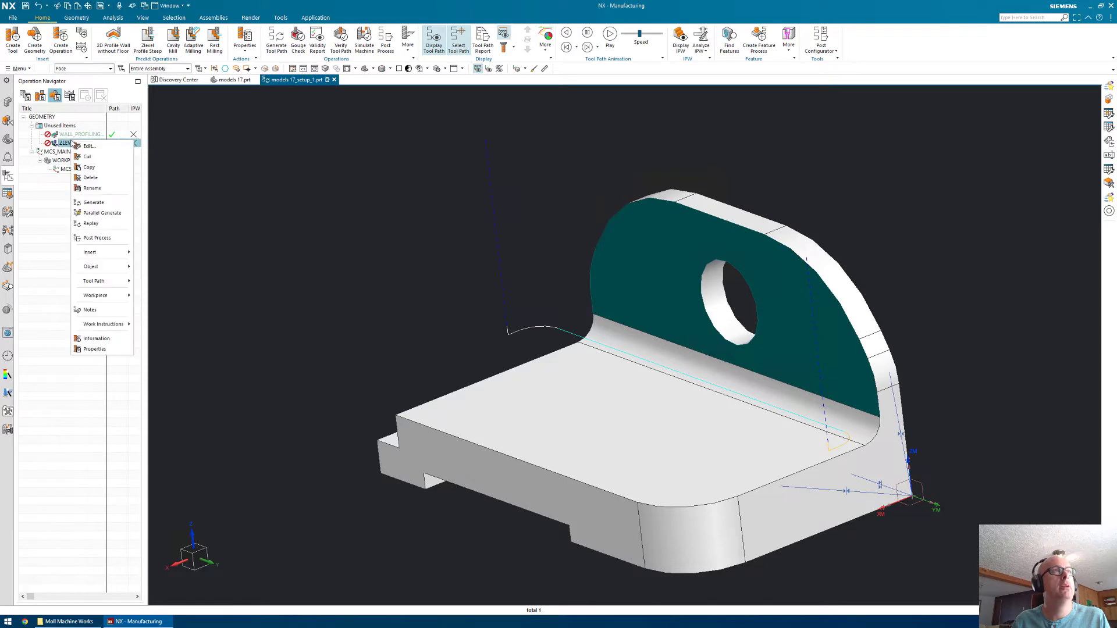
click(93, 203)
click(472, 343)
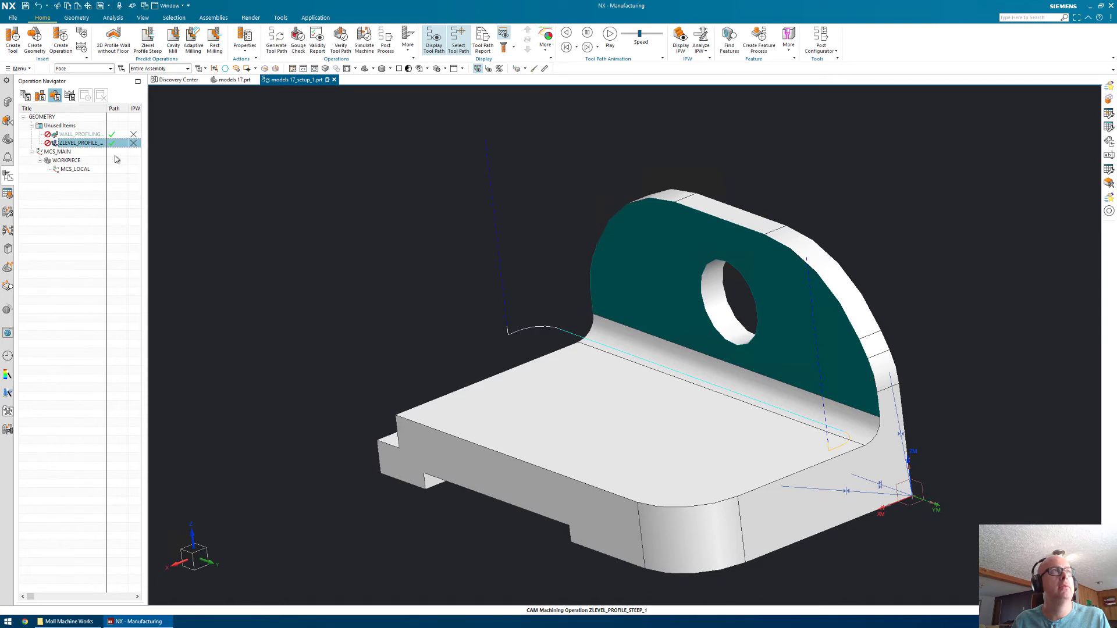
drag(80, 144, 99, 195)
right_click(79, 170)
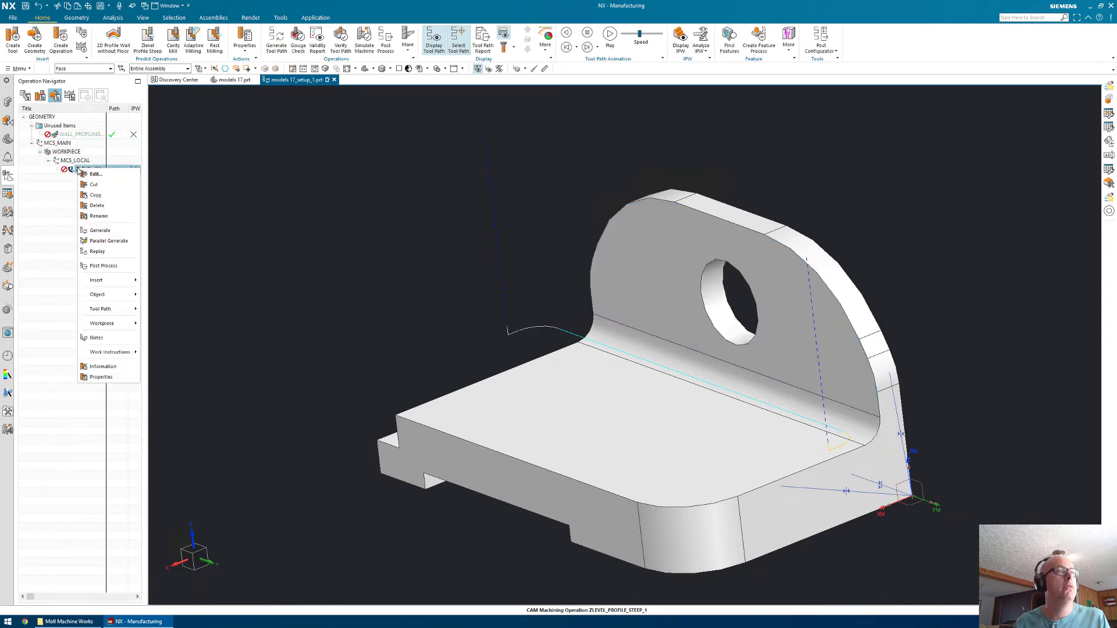
click(227, 207)
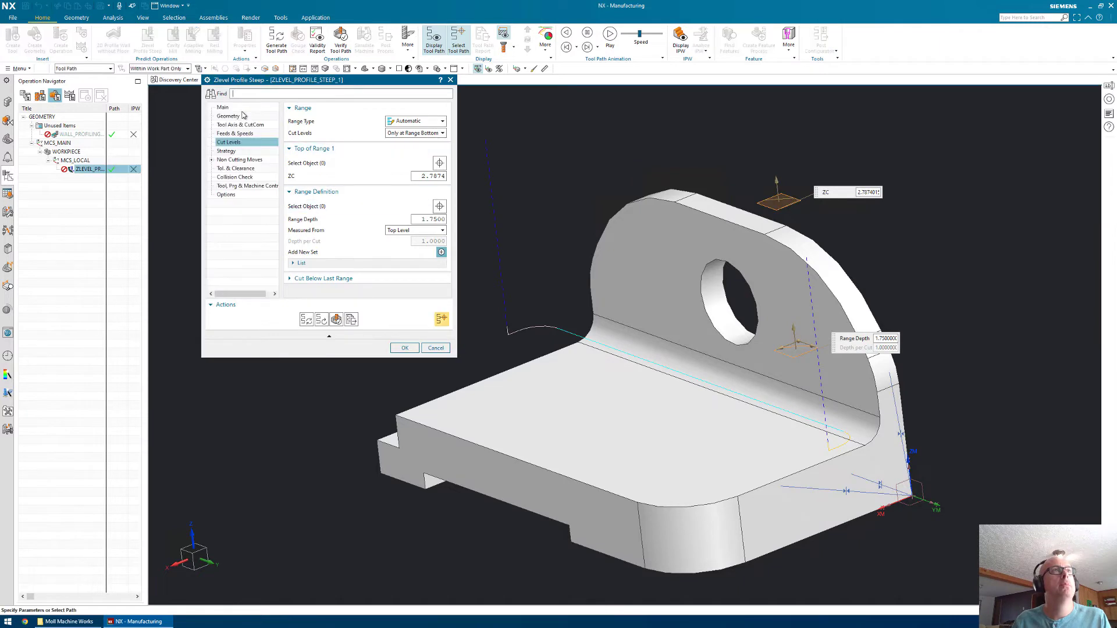
Step: Limit ZLEVEL_PROFILE_STEEP_1's cut area to the upright wall face with the hole, regenerate, and accept
click(239, 108)
click(239, 116)
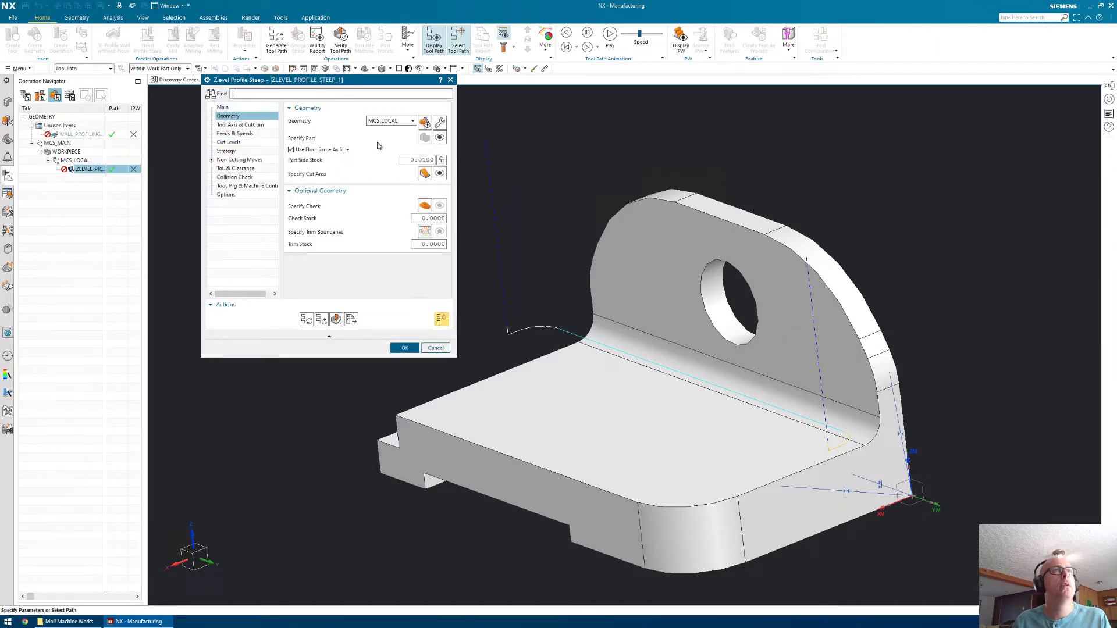
click(425, 173)
click(638, 264)
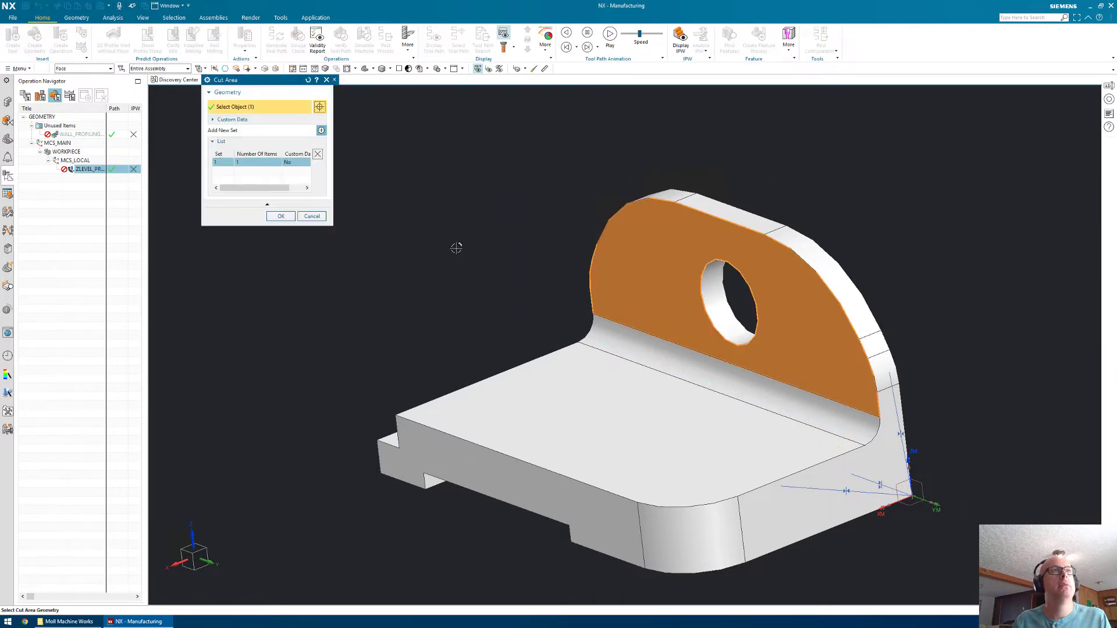
click(289, 219)
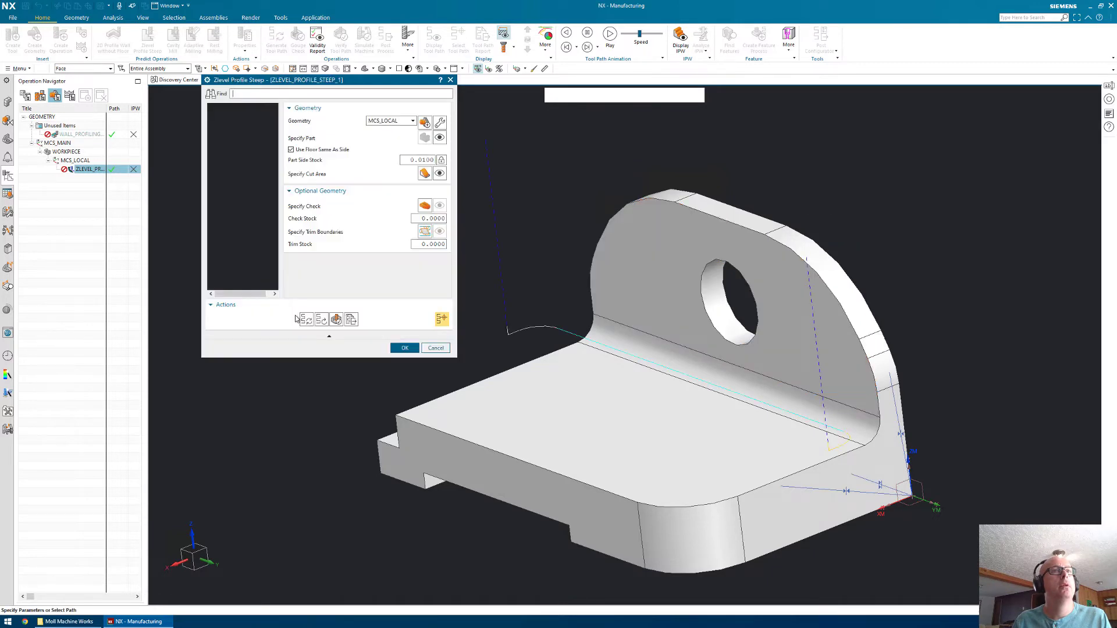
click(303, 318)
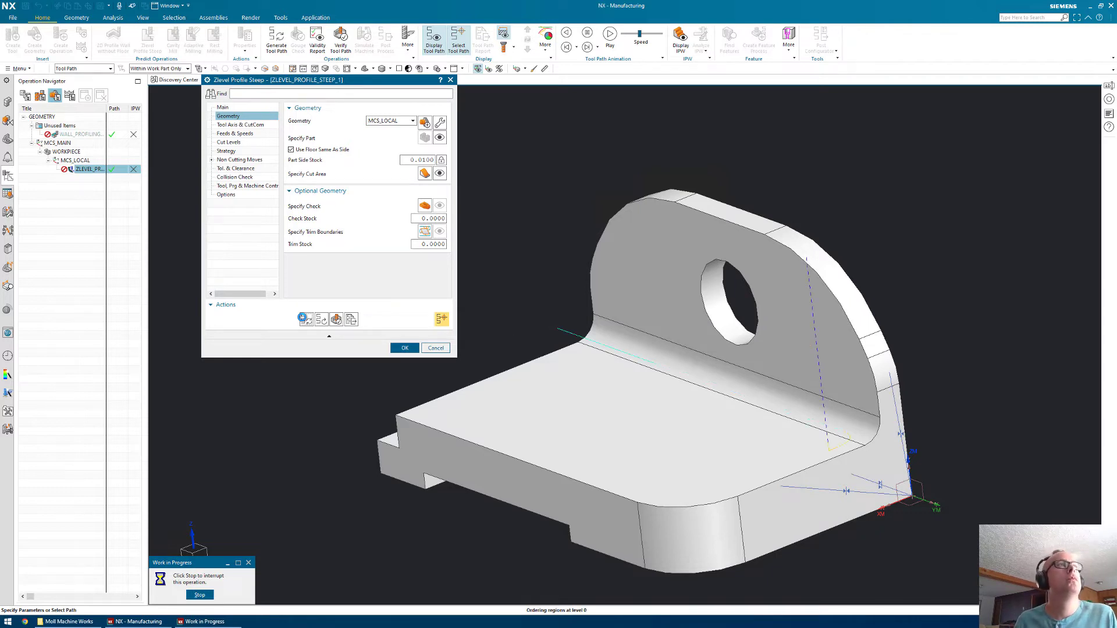
click(405, 348)
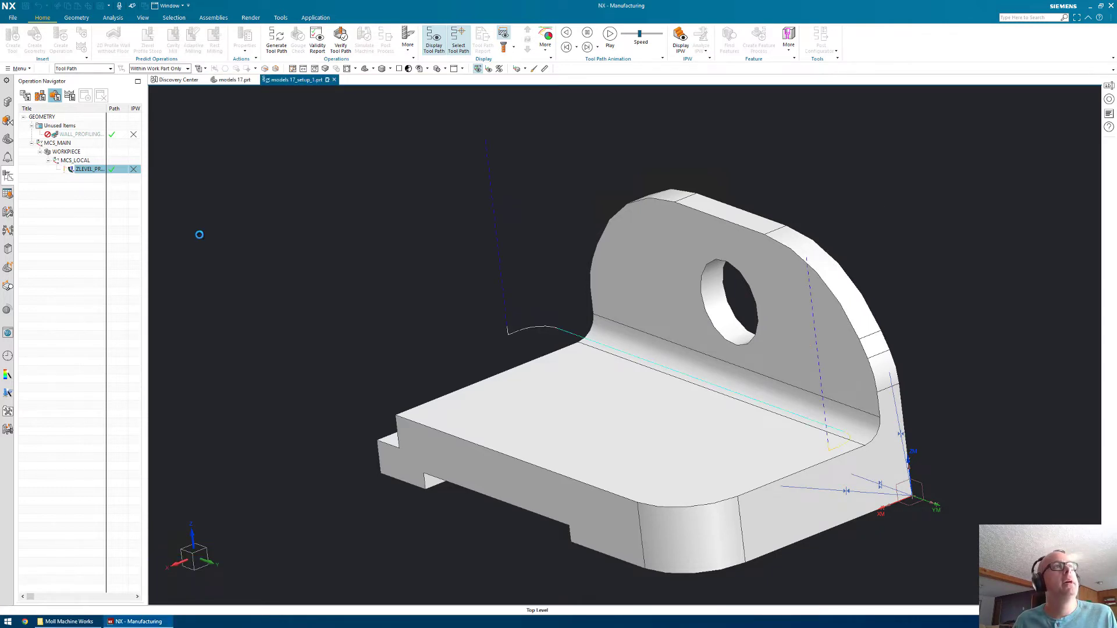
Step: Undo, move ZLEVEL_PROFILE_STEEP_1 back to Unused Items, and remove the wall face from its cut area
key(ctrl+z)
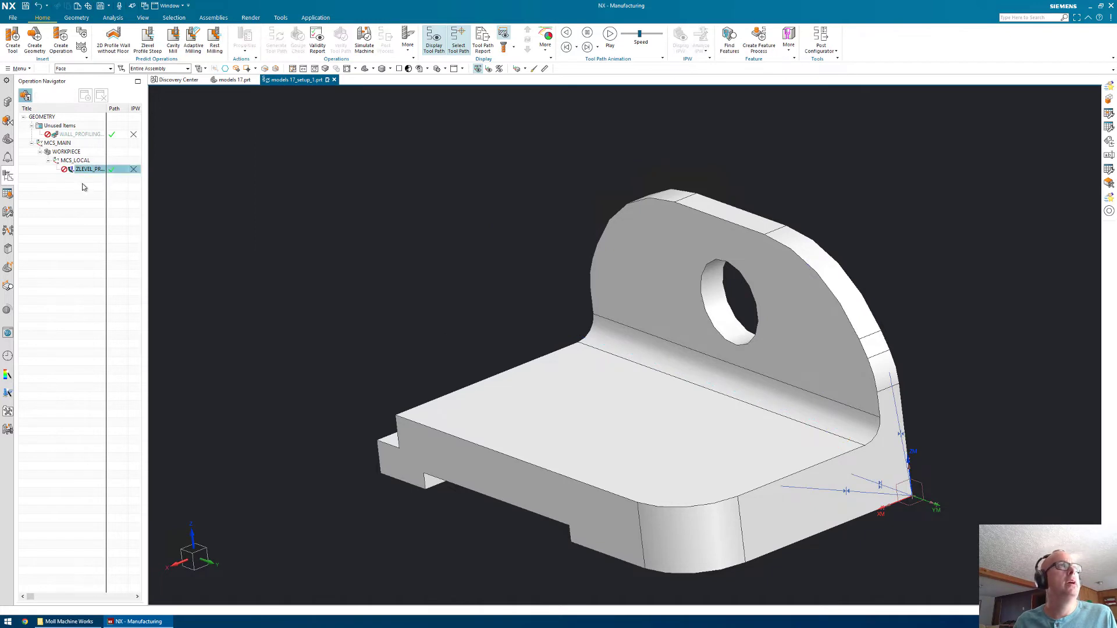
drag(83, 176, 58, 125)
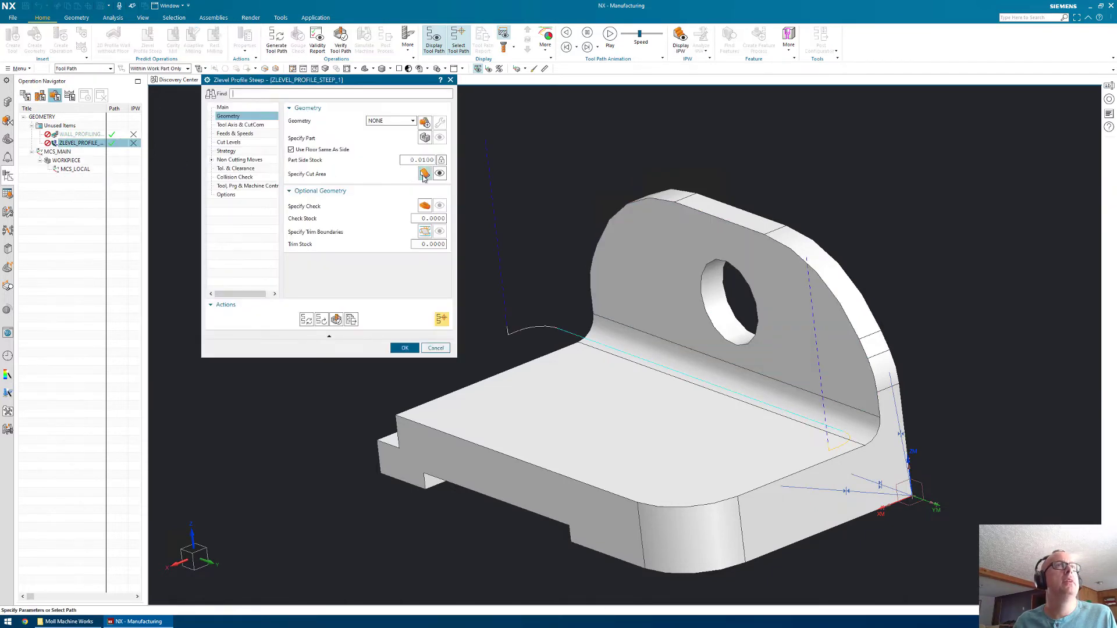
click(424, 174)
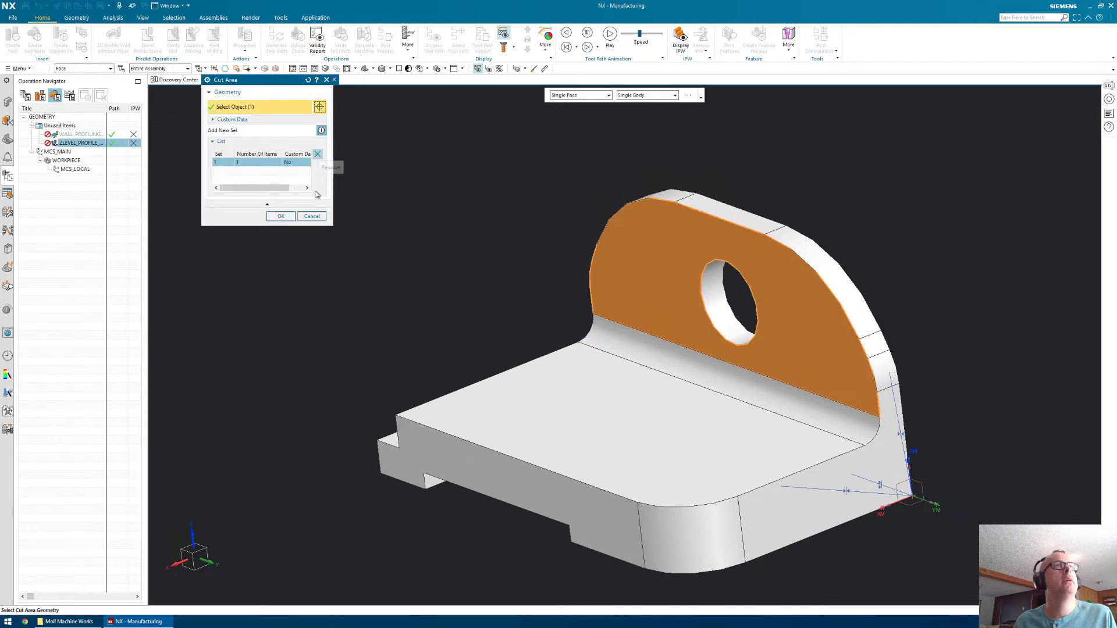
click(317, 155)
click(281, 216)
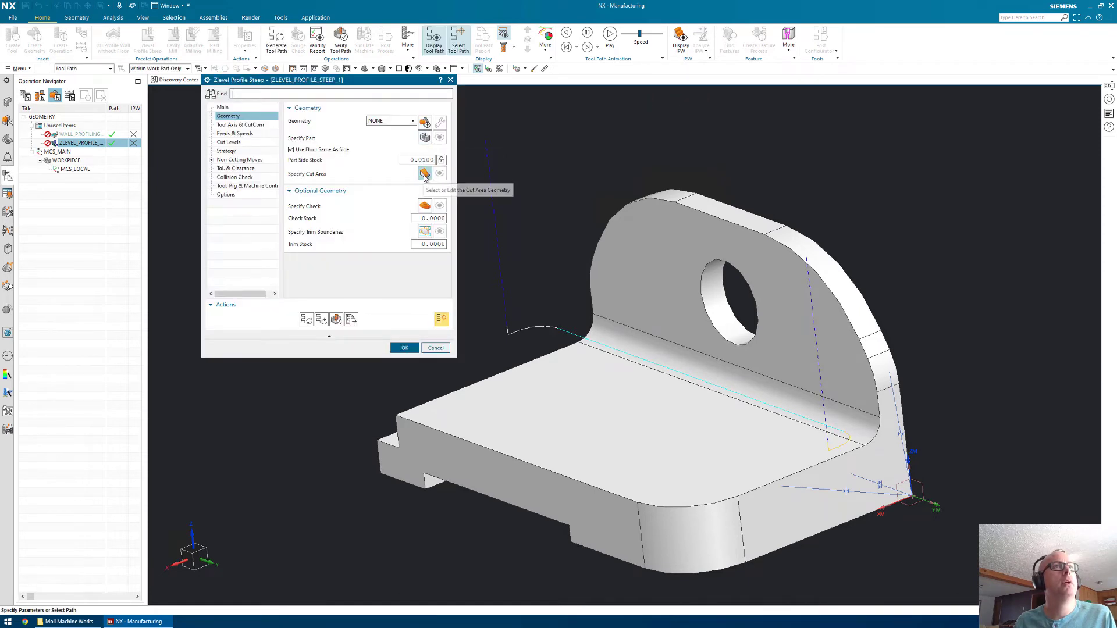
Step: Reopen the cut area to verify no face sets remain, then confirm
click(424, 174)
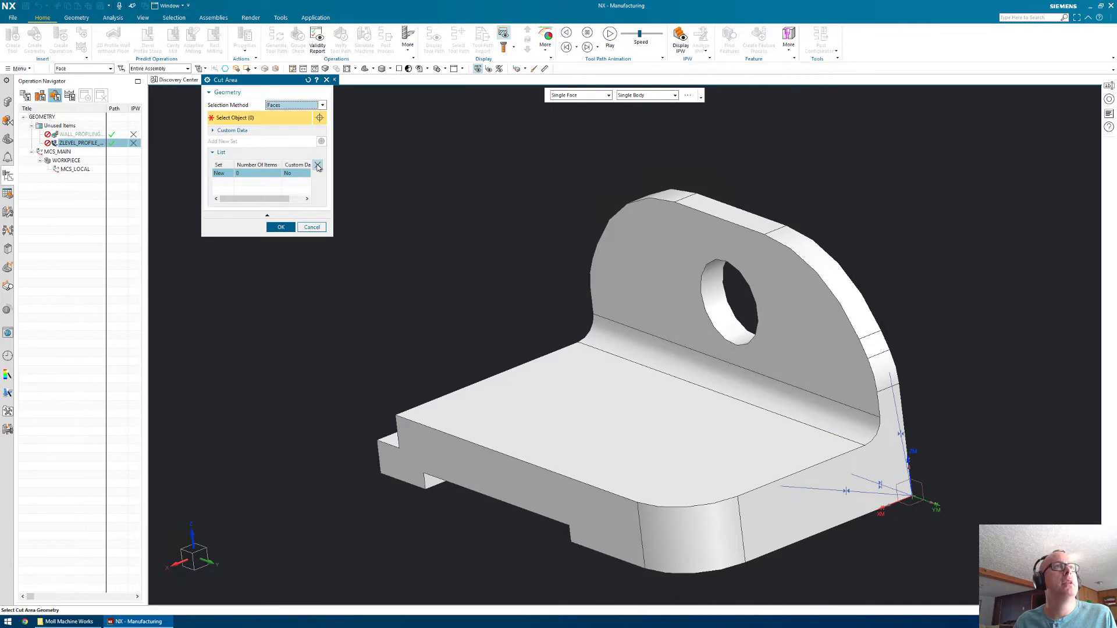
click(296, 153)
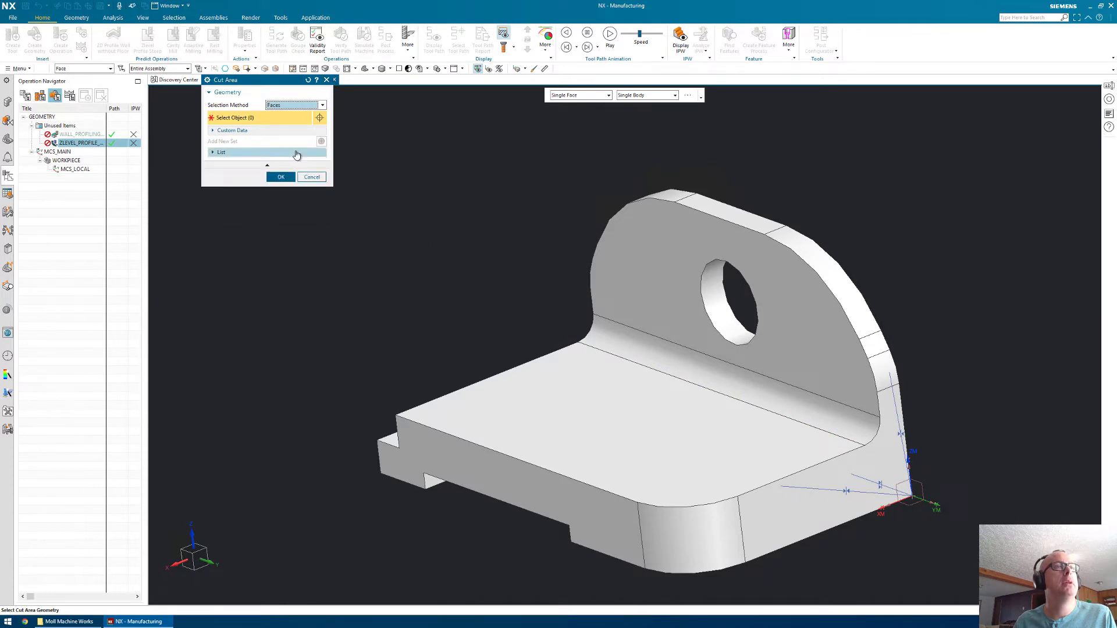
click(295, 153)
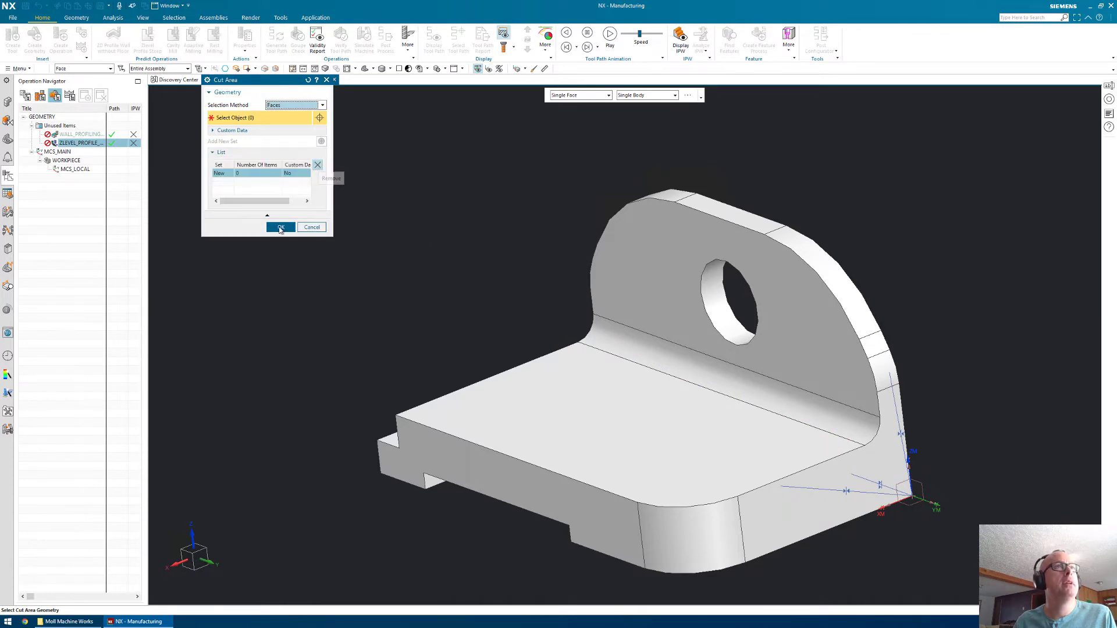
click(280, 228)
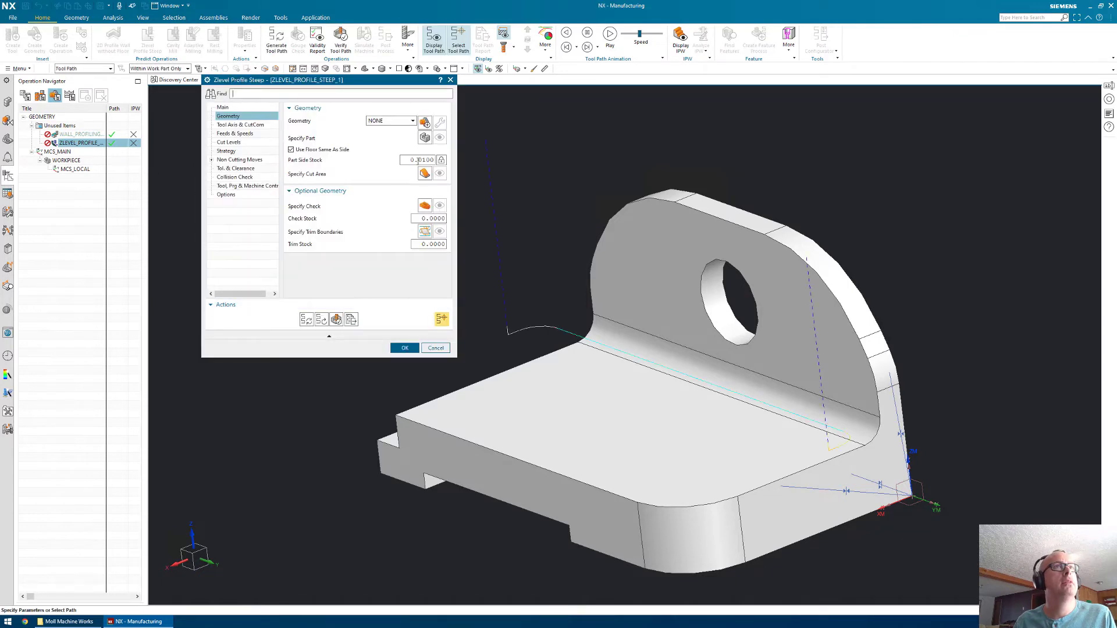
Step: Remove the wall face set from WALL_PROFILING_1's wall geometry and accept the operation
click(405, 348)
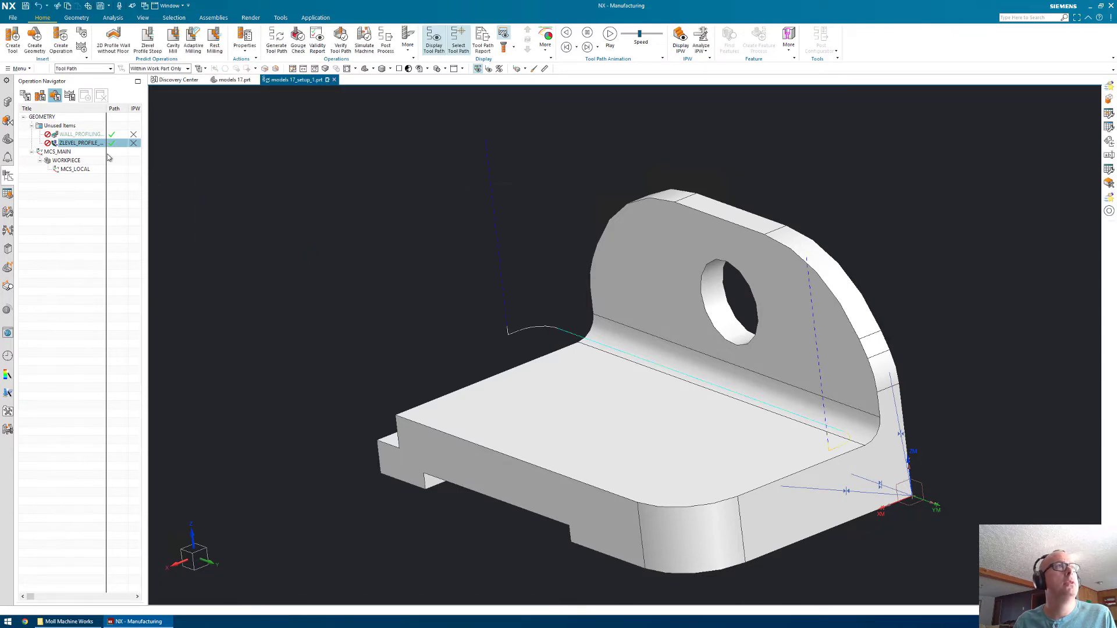
double_click(82, 134)
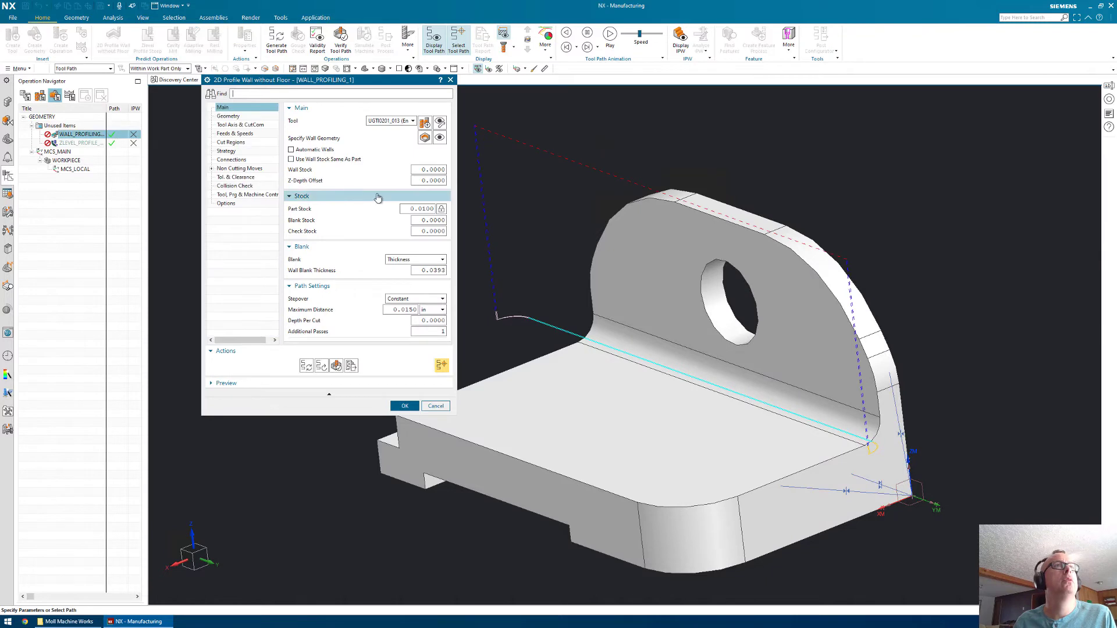
click(425, 137)
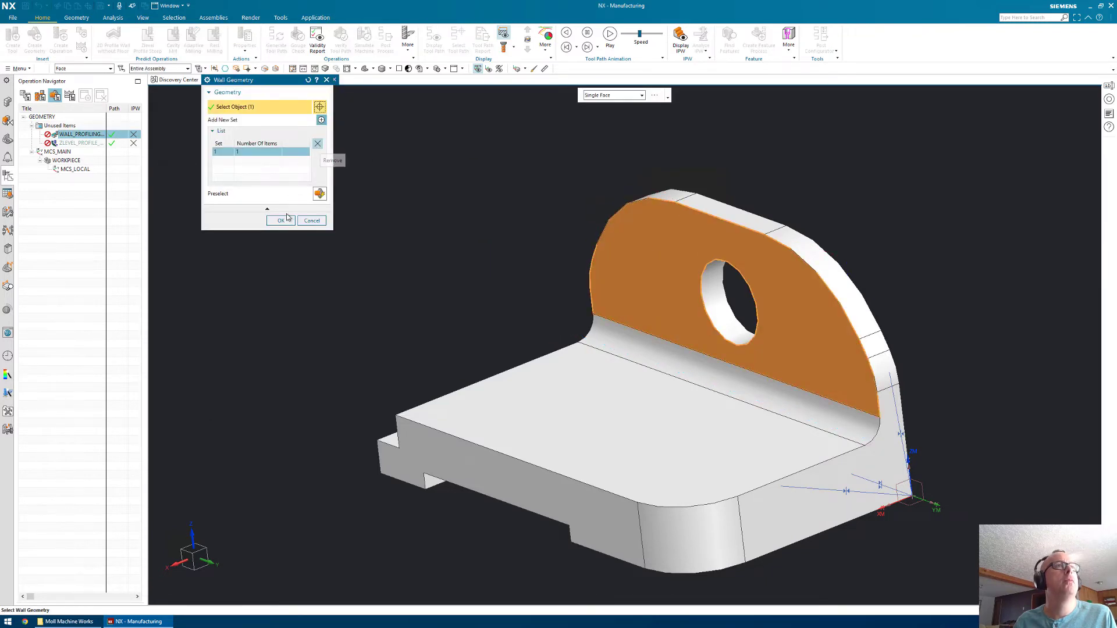
click(317, 145)
middle_click(231, 273)
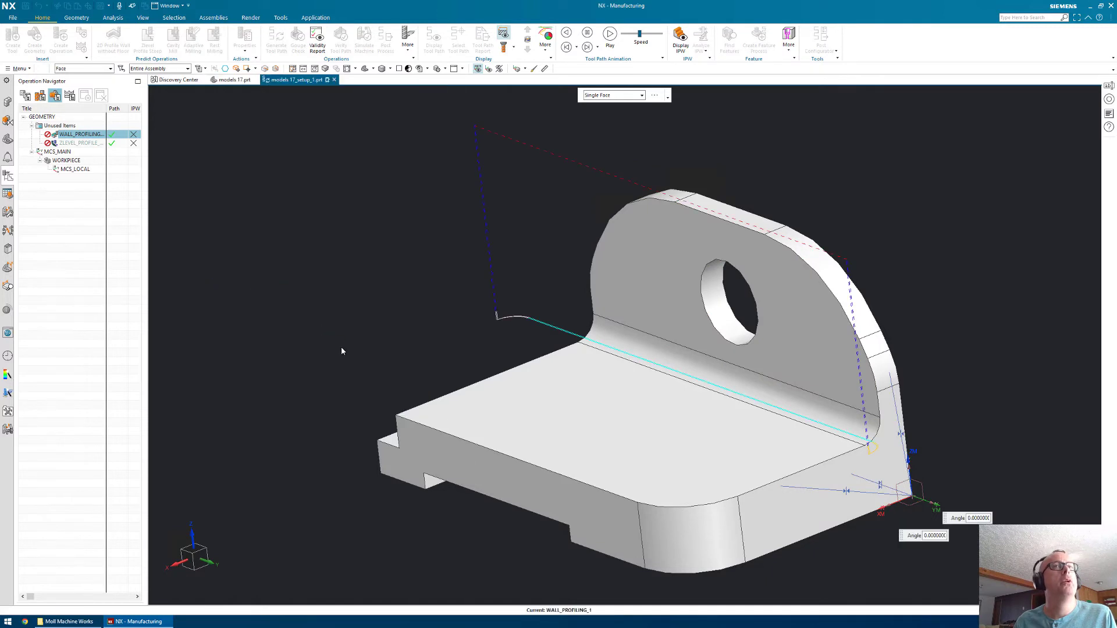
click(405, 407)
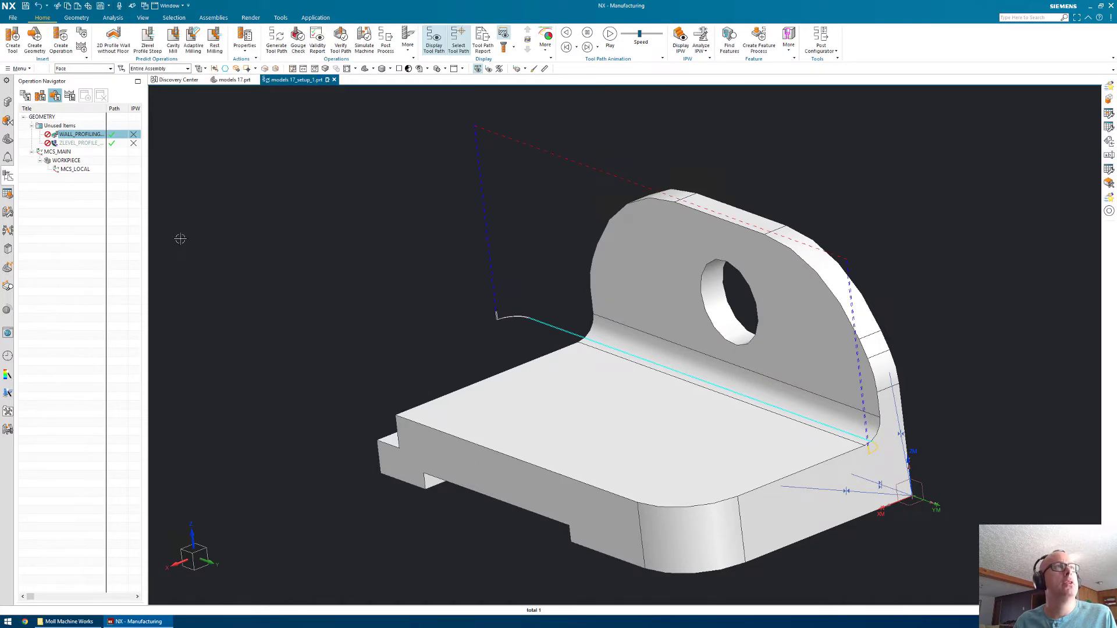
Step: Start a mill_planar MILL_AREA geometry group under MCS_LOCAL and begin renaming it WALL
right_click(78, 174)
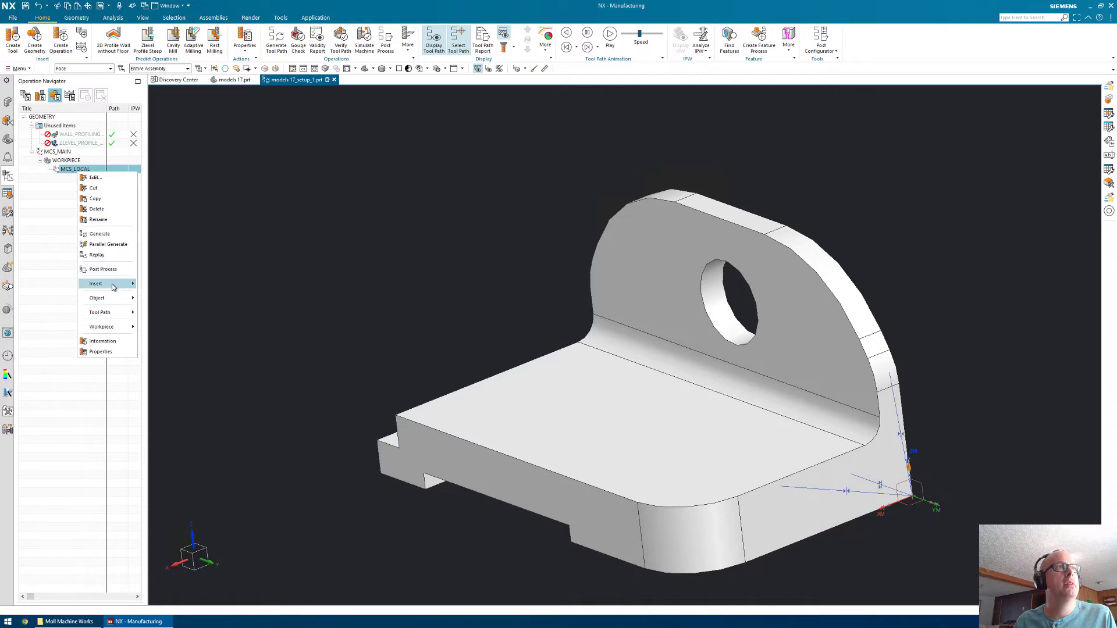
mouse_move(113, 286)
click(161, 317)
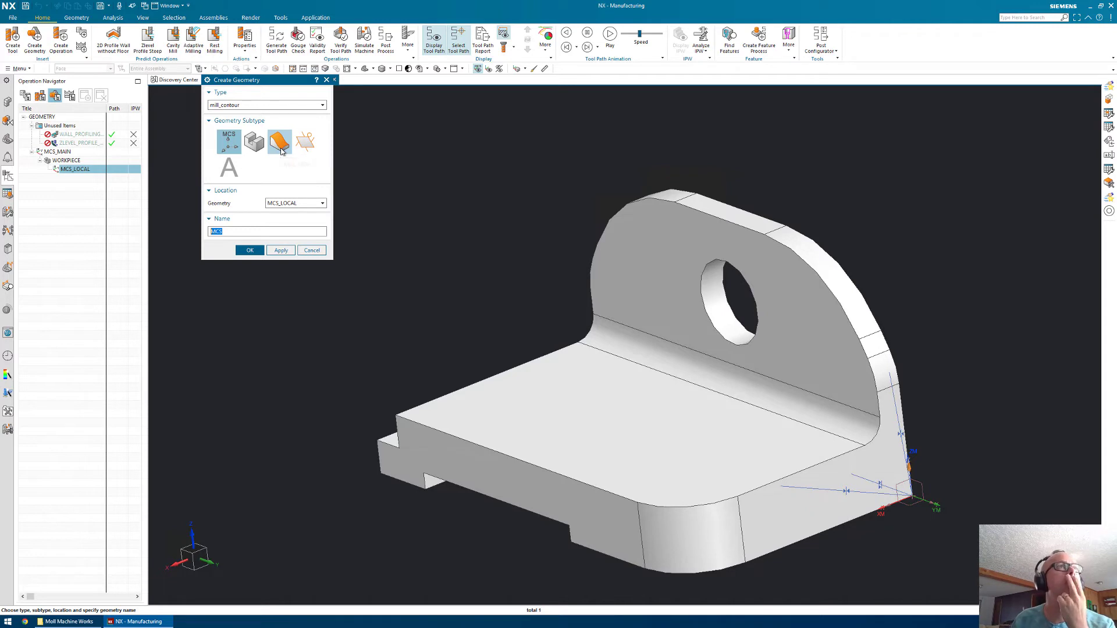
click(282, 151)
click(271, 106)
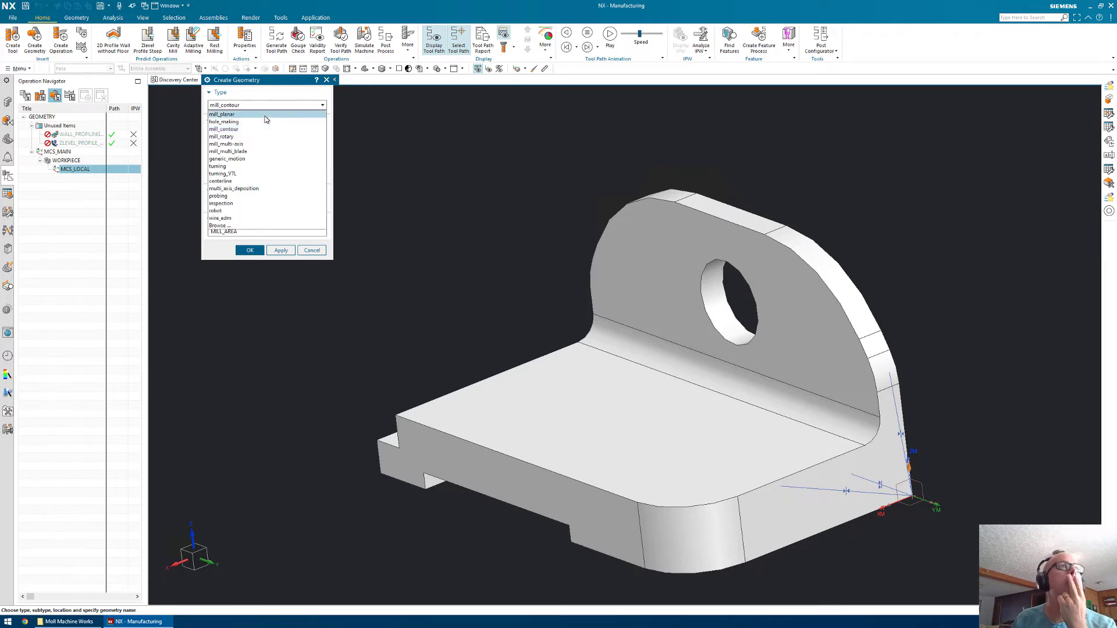
click(265, 115)
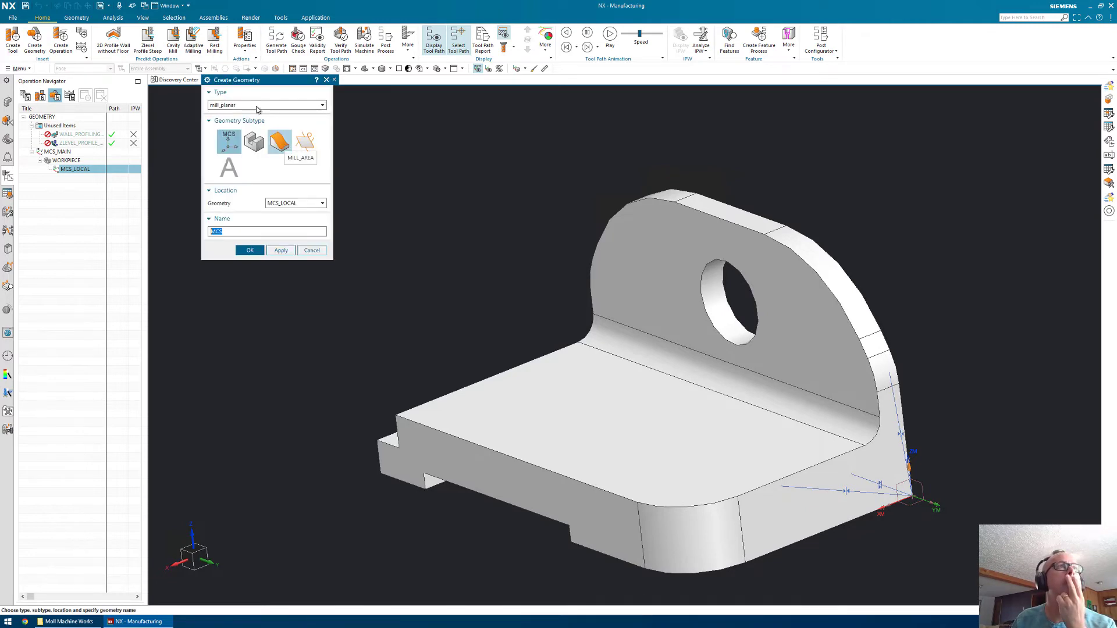
click(280, 141)
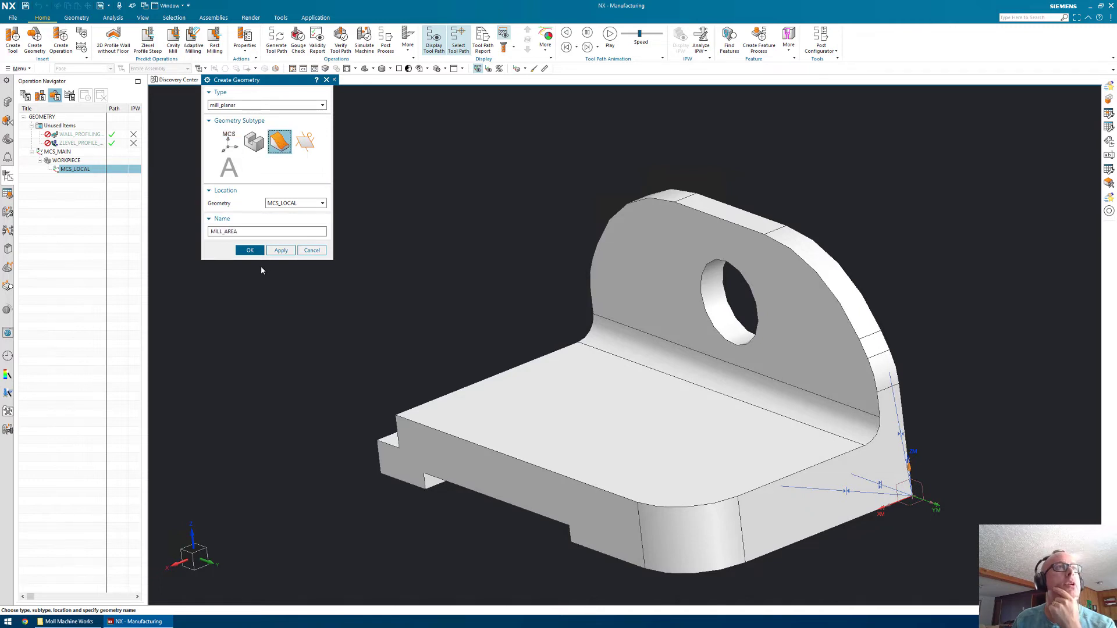
double_click(224, 231)
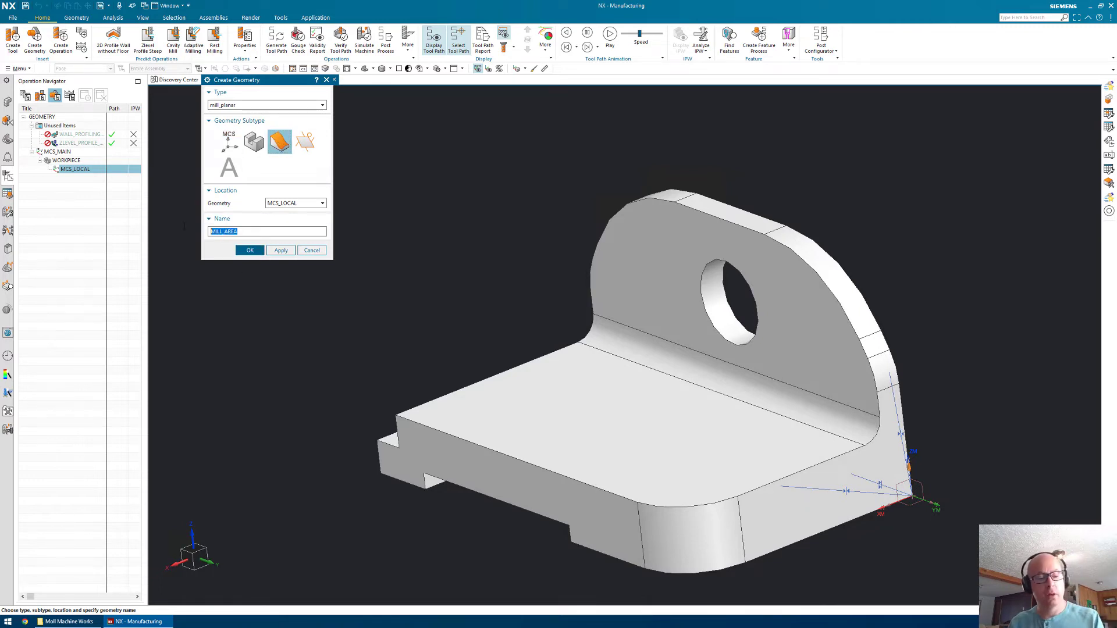
text(w)
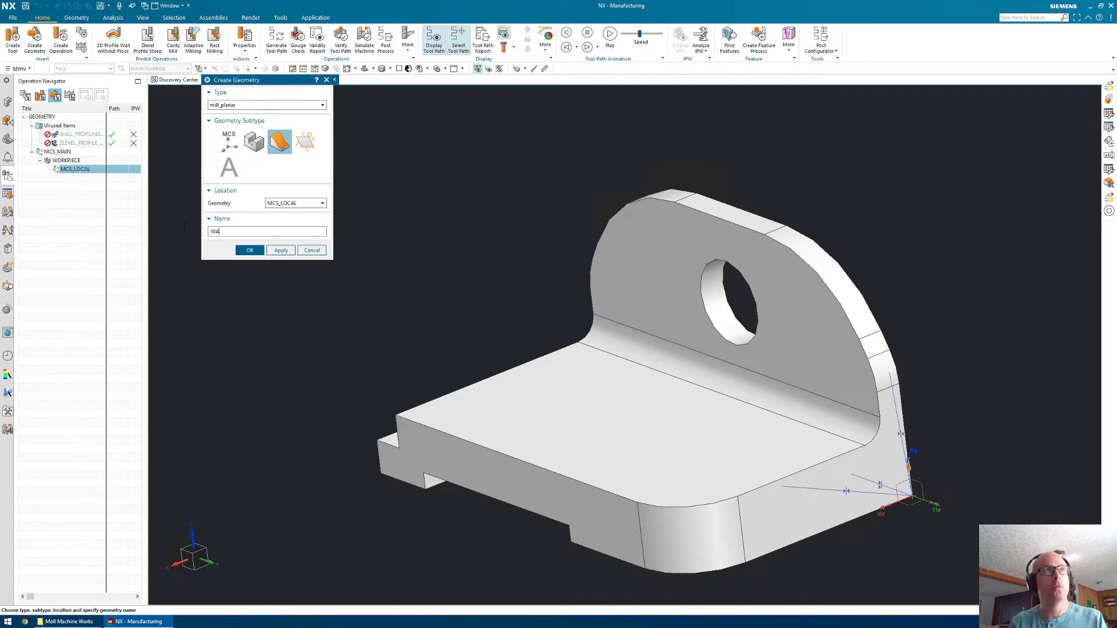
Step: Create the WALL group, leaving the cut area empty and using the upright wall face as walls
click(242, 250)
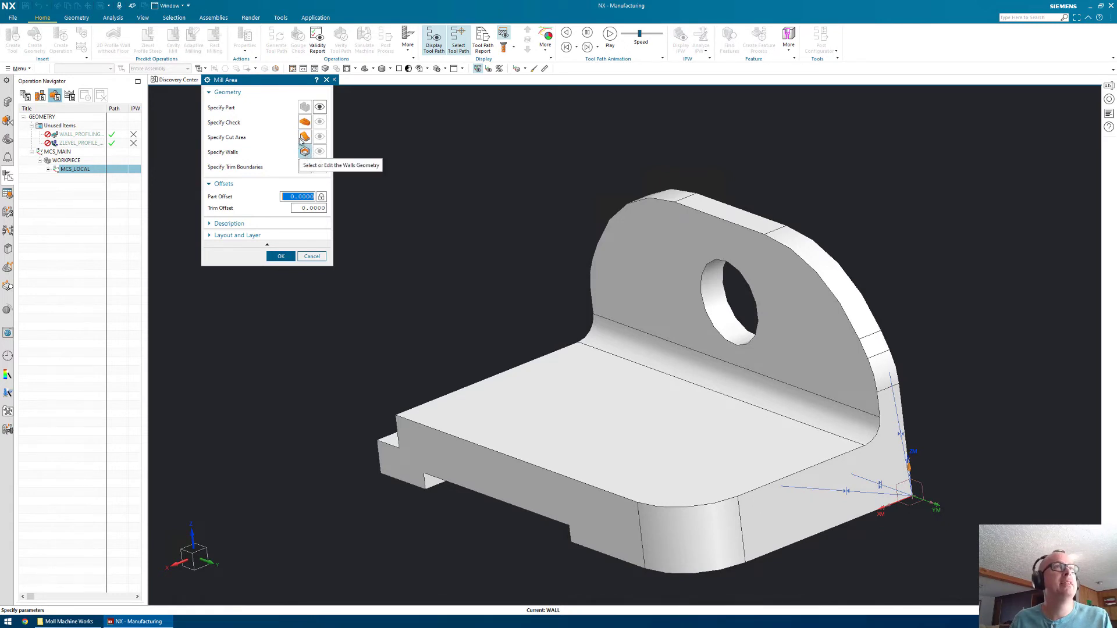
click(304, 137)
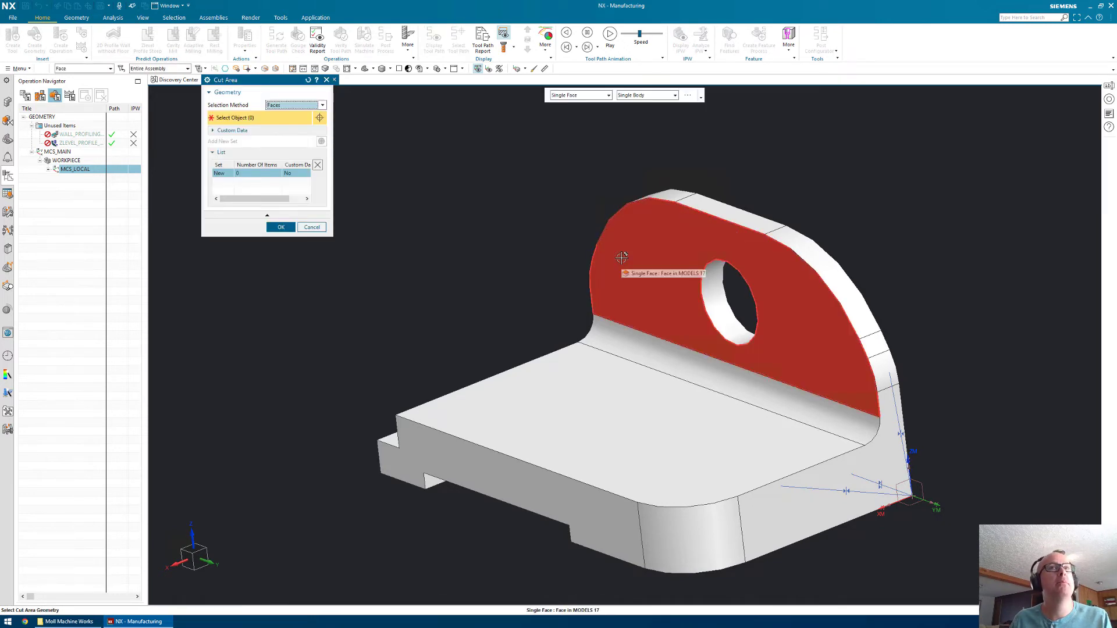
click(621, 256)
click(288, 216)
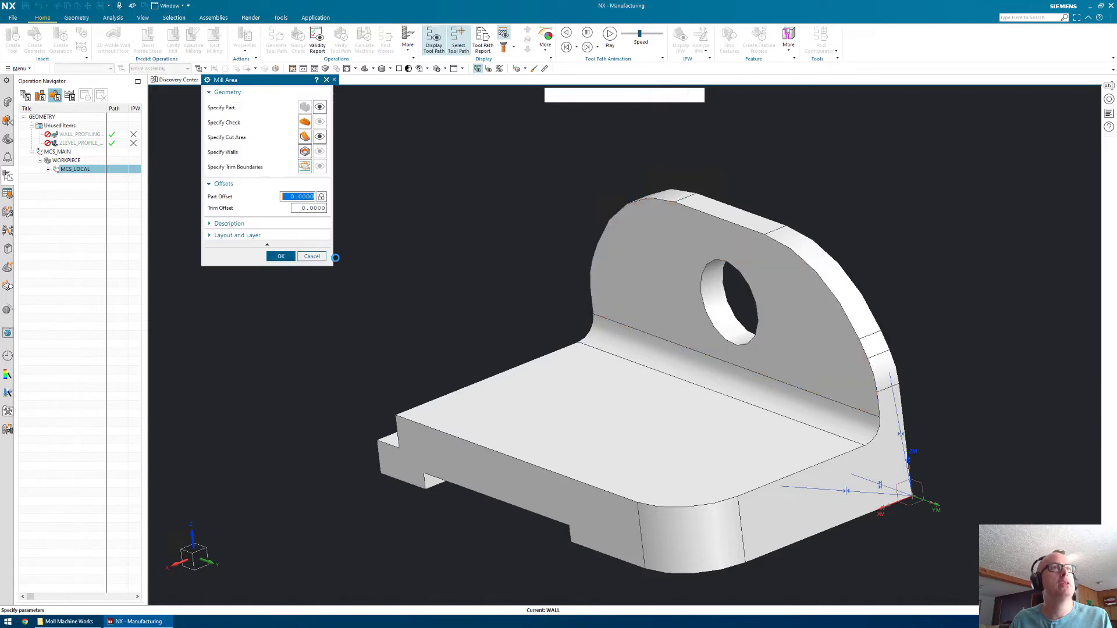
click(304, 151)
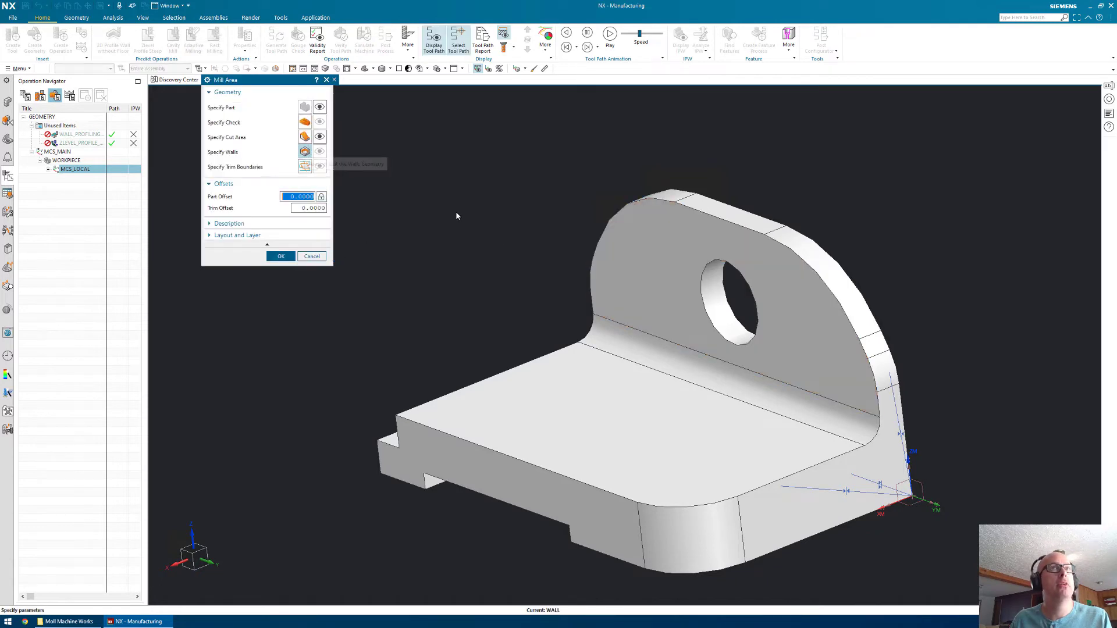
click(647, 265)
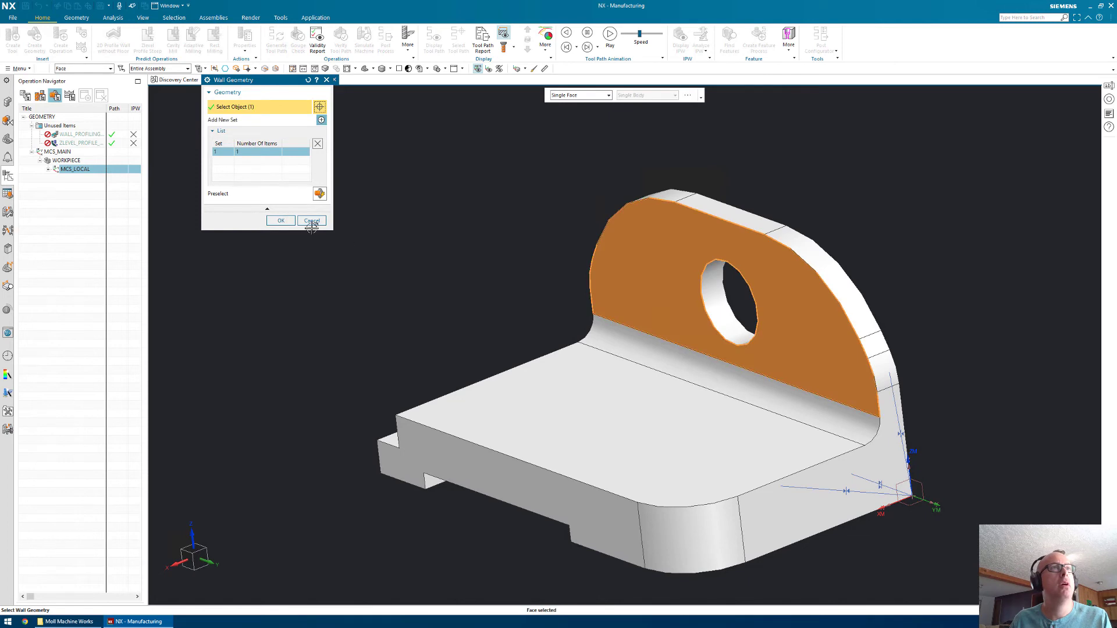
click(284, 221)
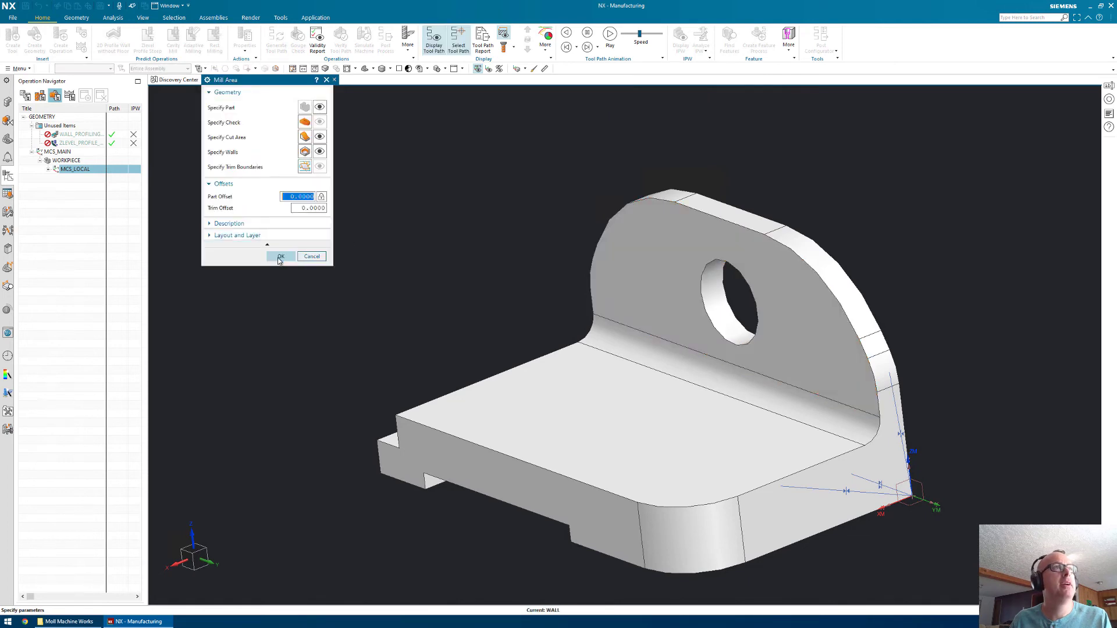
click(281, 256)
Step: Try generating ZLEVEL_PROFILE_STEEP_1, dismissing the clearance warning and missing part geometry error
click(75, 143)
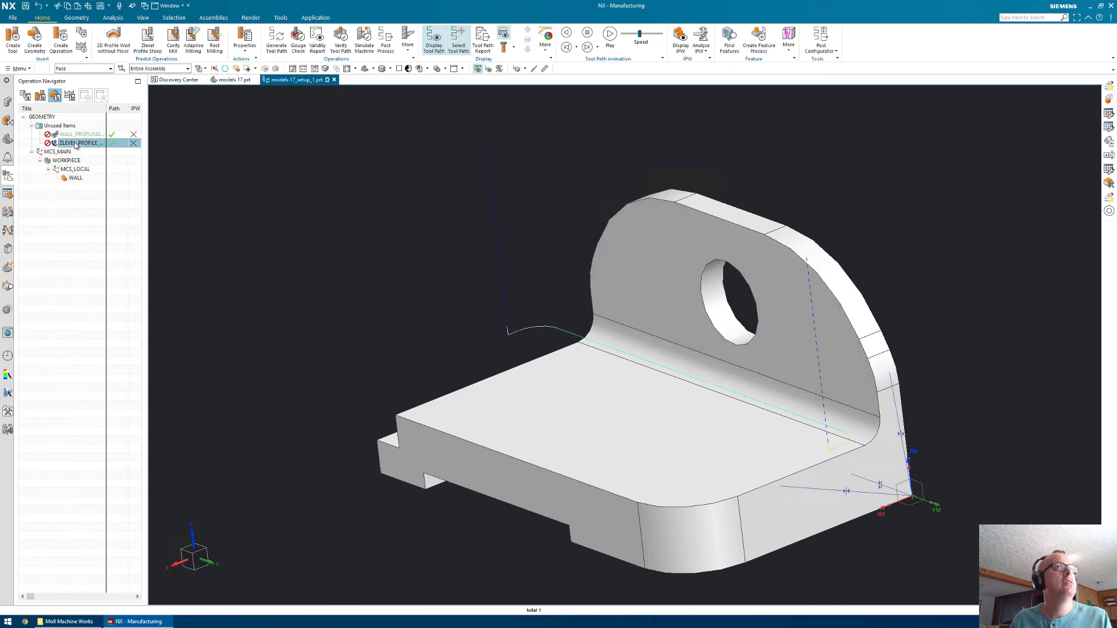
right_click(75, 144)
click(107, 205)
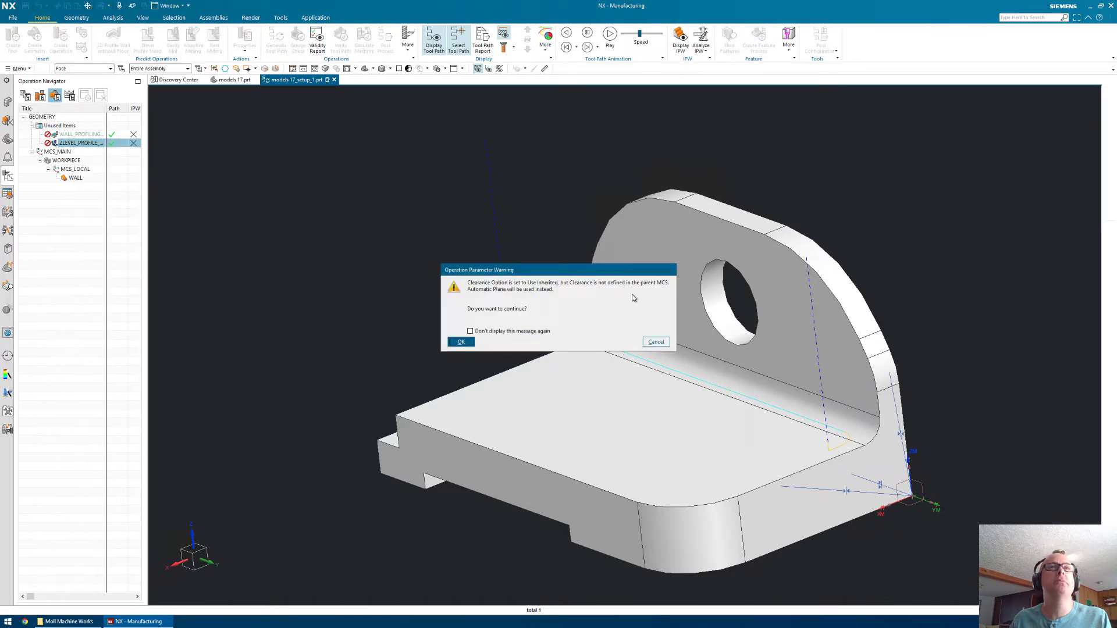
click(459, 342)
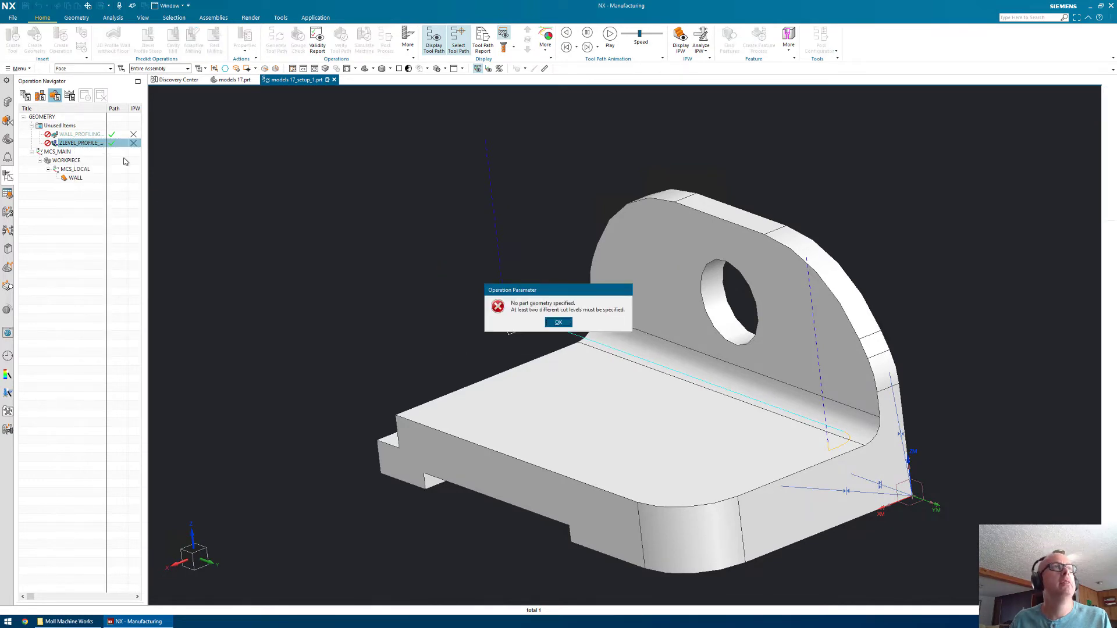
click(559, 323)
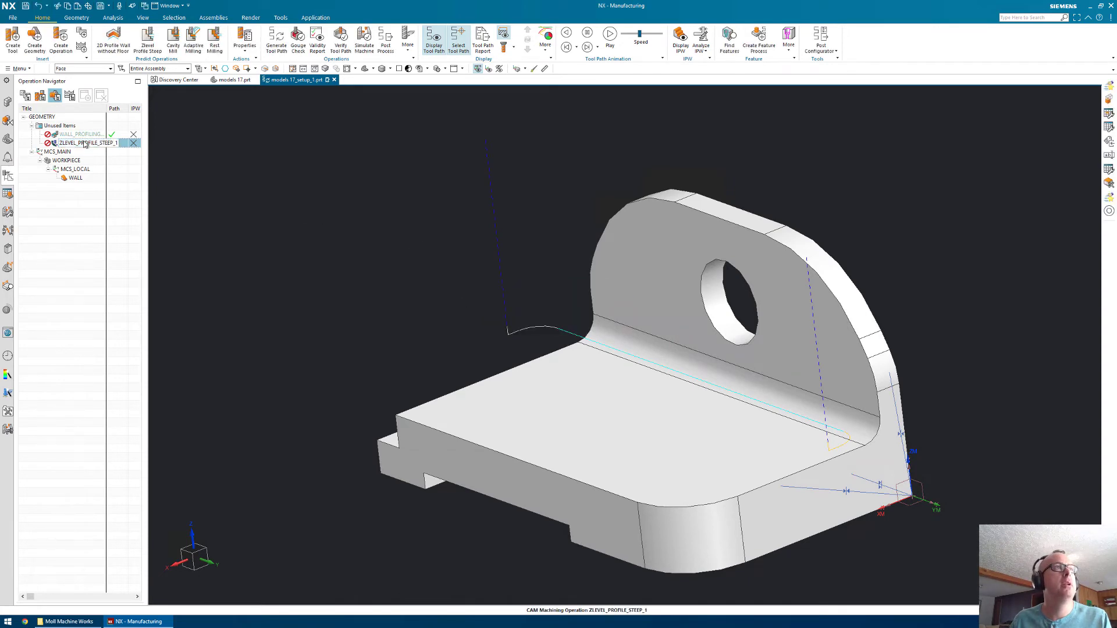
Step: Move ZLEVEL_PROFILE_STEEP_1 under WALL, regenerate it, and review its Automatic cut levels
drag(88, 143, 88, 192)
right_click(91, 180)
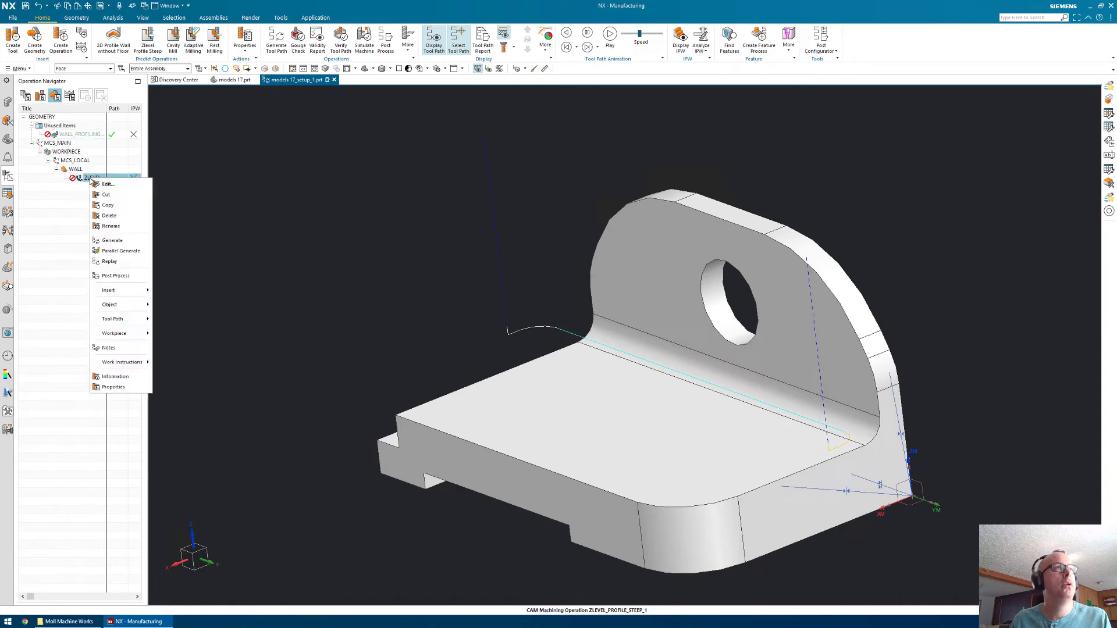
click(112, 240)
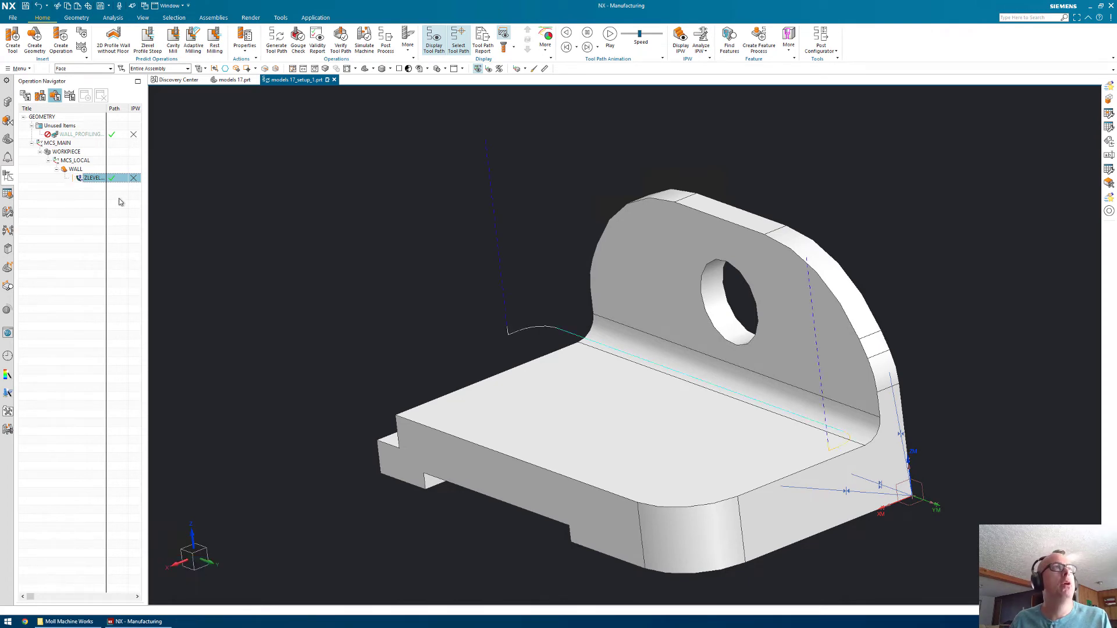
double_click(87, 179)
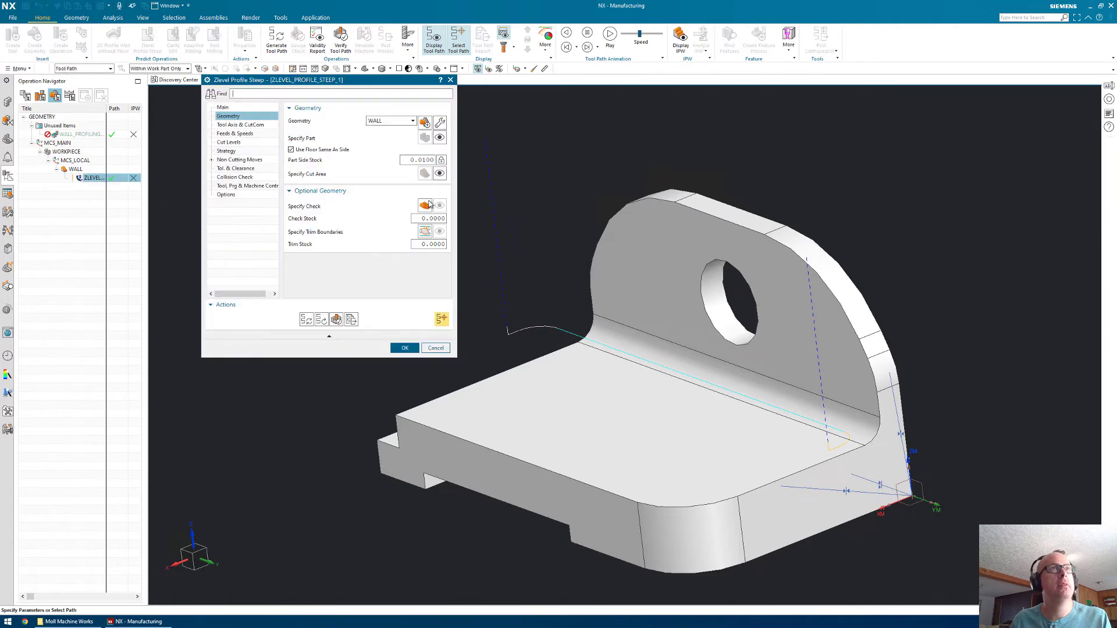
click(230, 143)
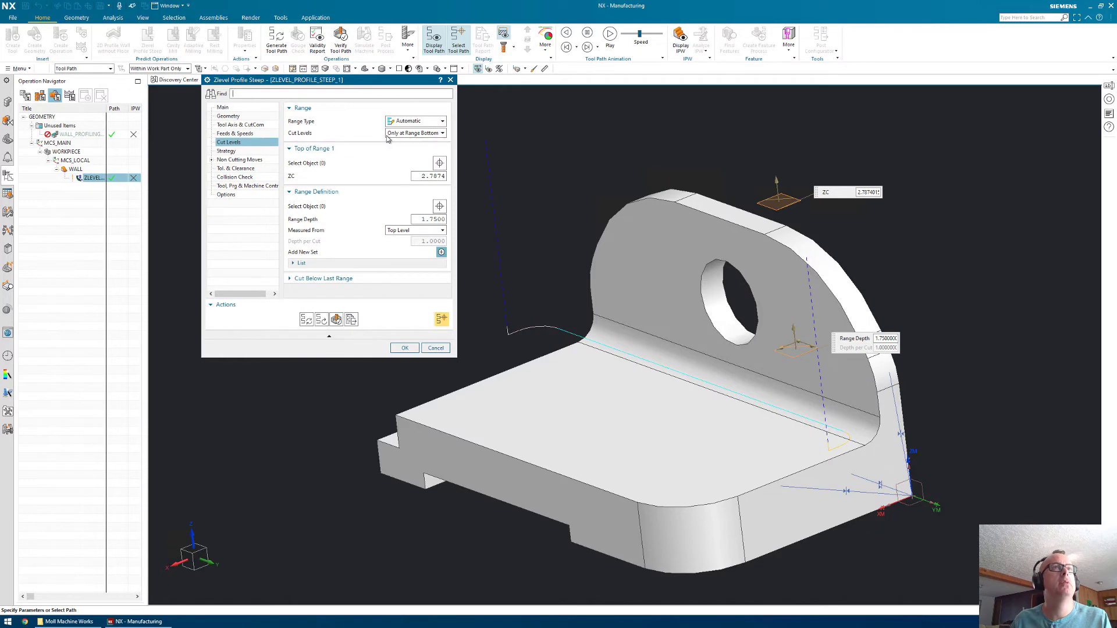
click(406, 348)
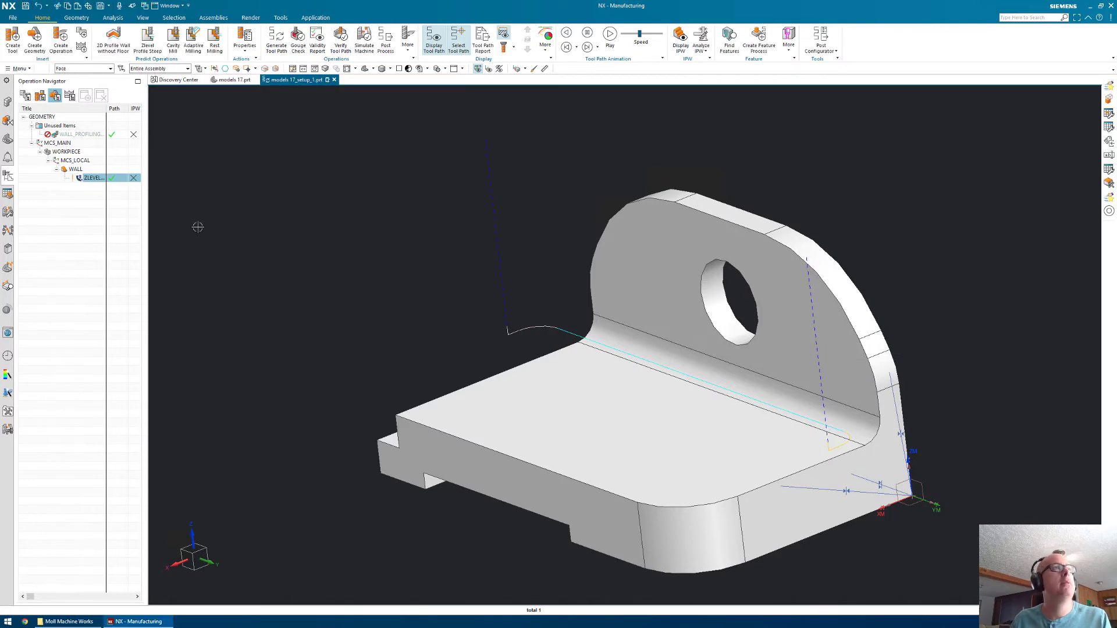
Step: Place WALL_PROFILING_1 under WALL below the ZLevel operation and generate it, declining the warnings
click(72, 135)
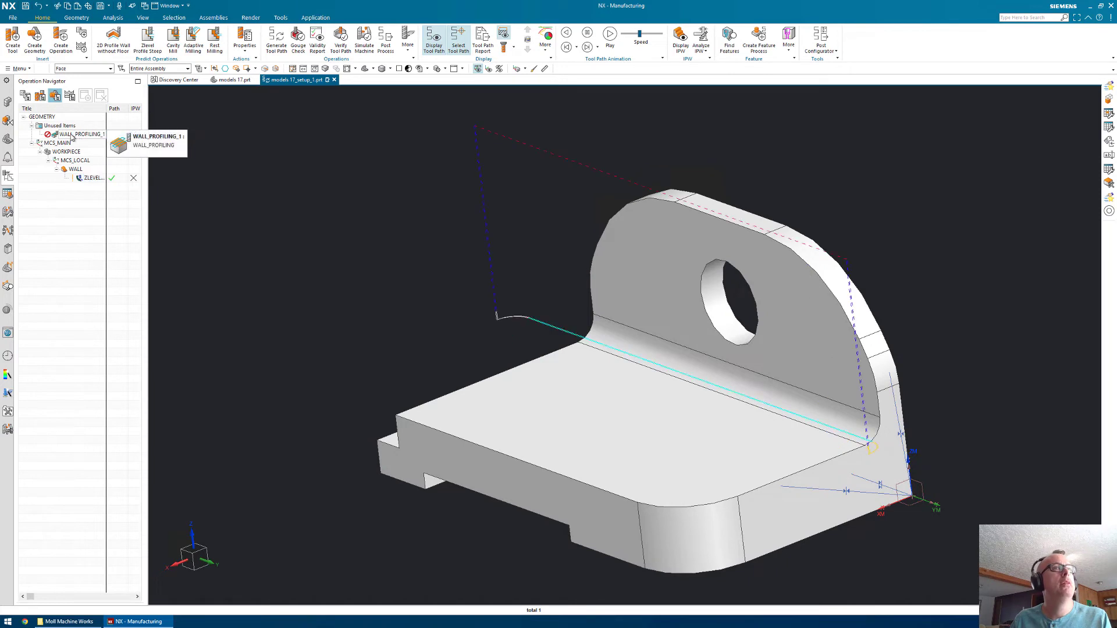
double_click(72, 134)
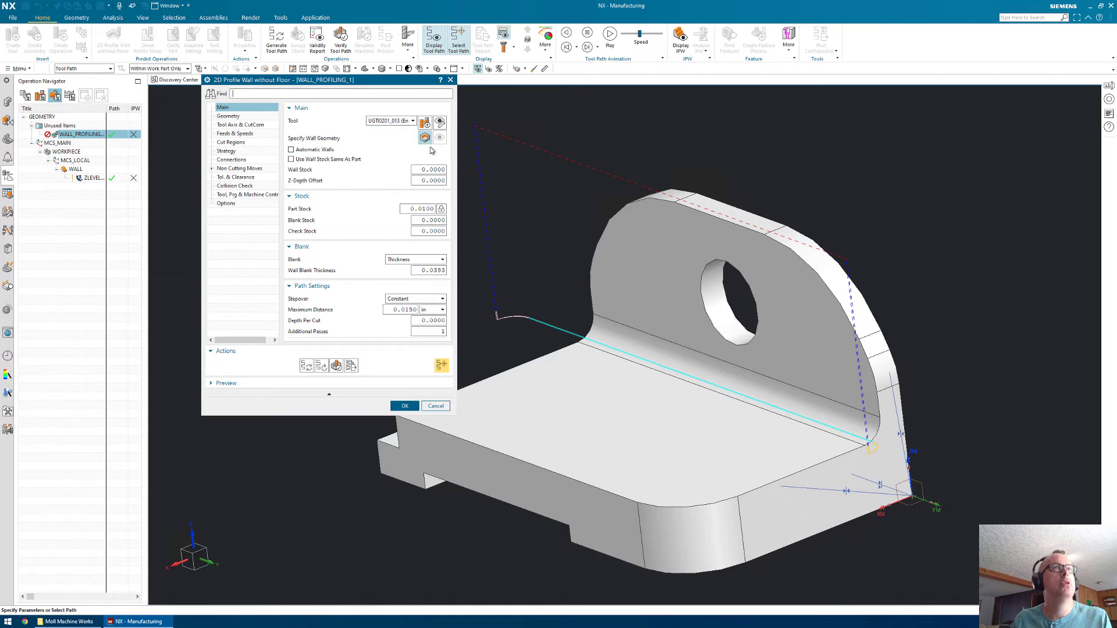
click(405, 405)
drag(93, 135, 94, 178)
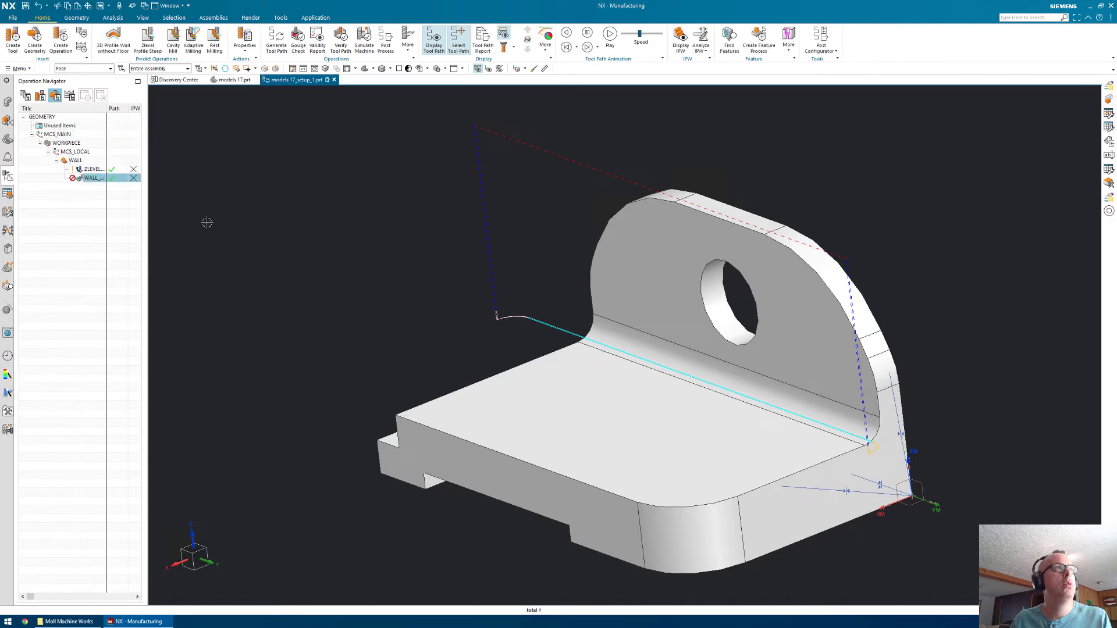
right_click(90, 178)
click(117, 242)
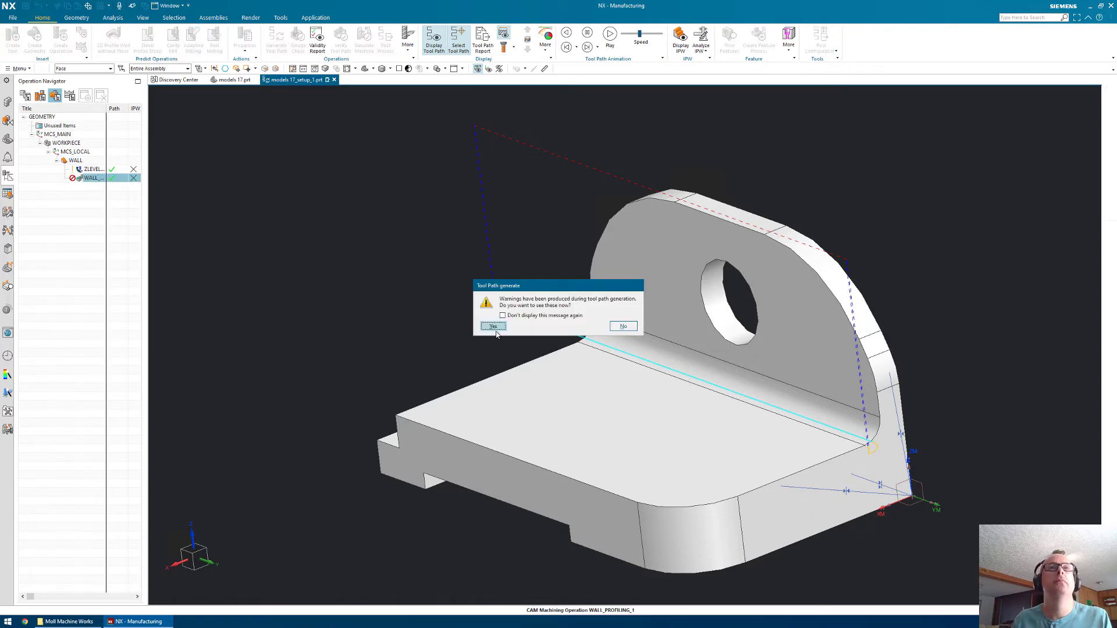
click(623, 326)
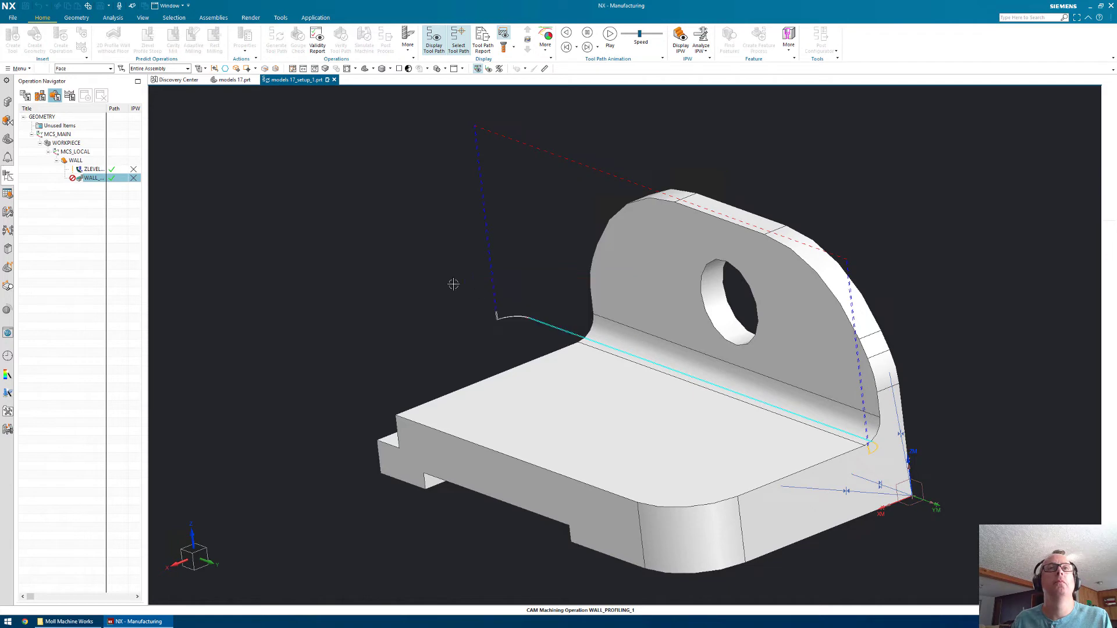
Step: Review WALL_PROFILING_1's geometry, tool axis, feeds and cut region pages, then regenerate and acknowledge the cut-area error
double_click(93, 177)
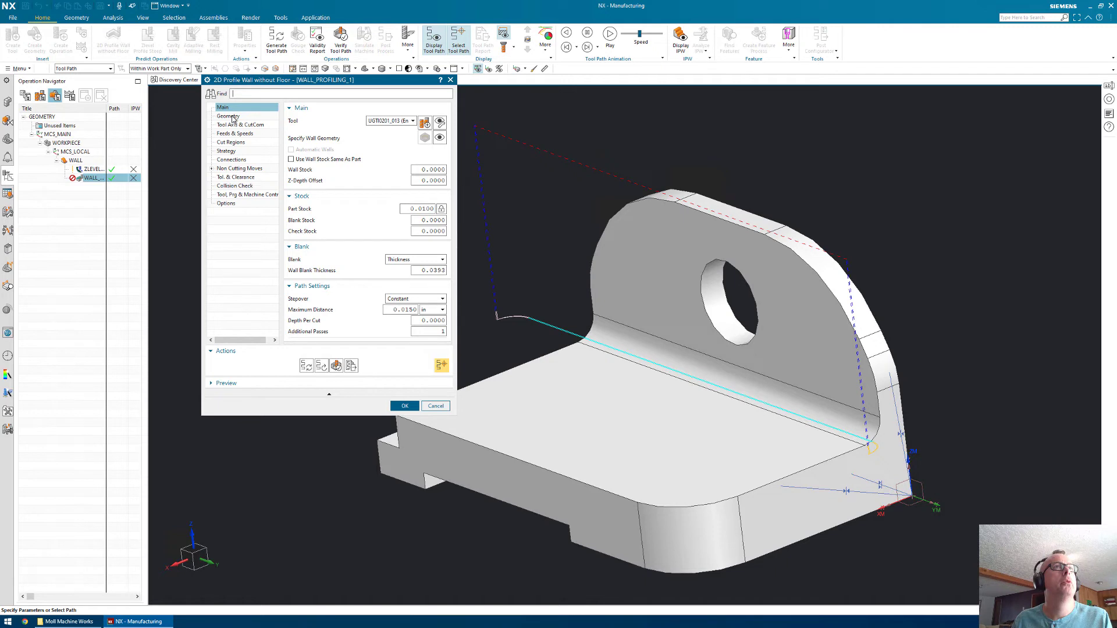
click(229, 117)
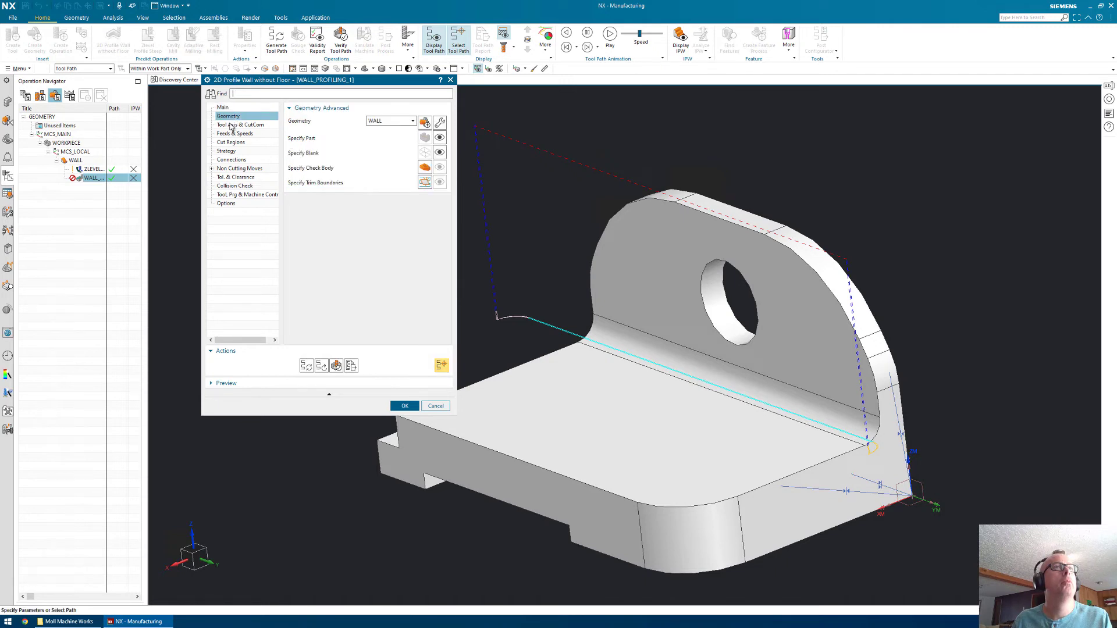
click(234, 127)
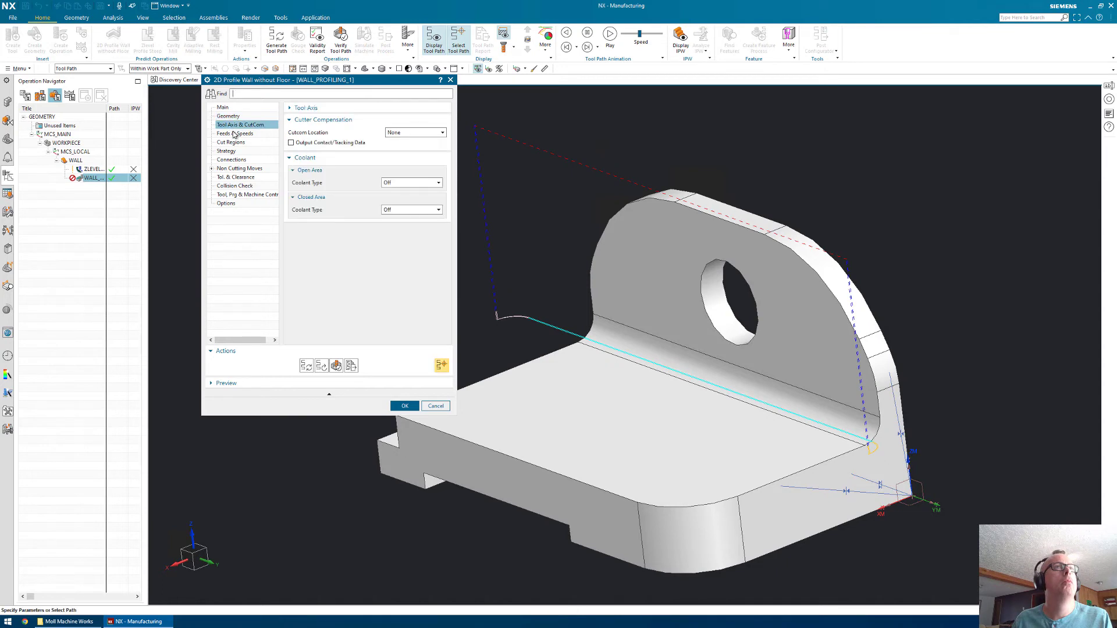
click(234, 134)
click(231, 142)
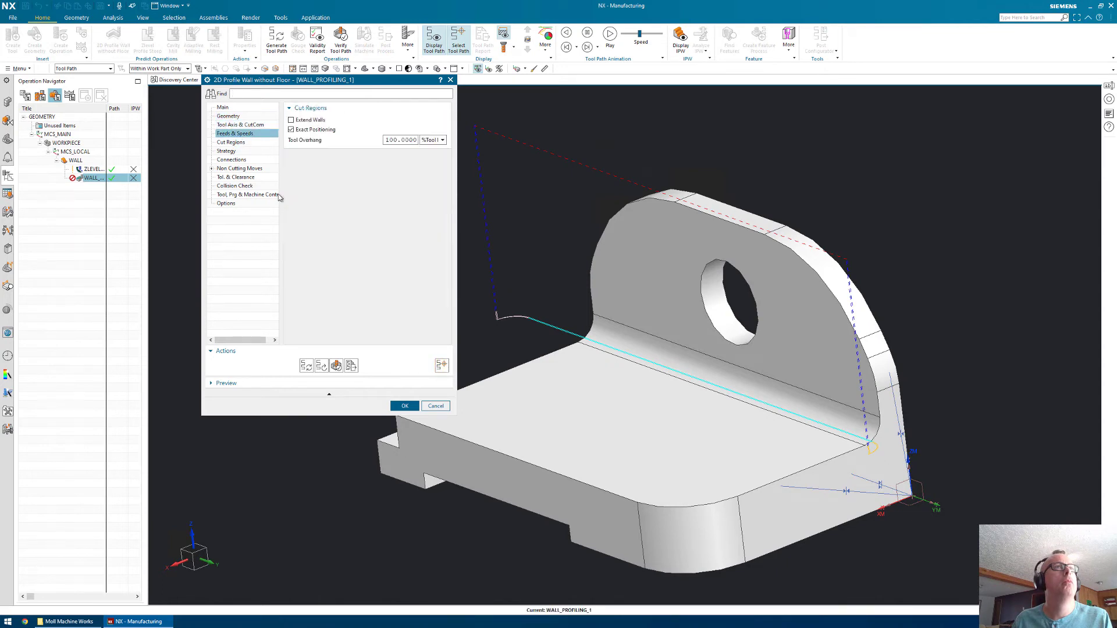
click(306, 366)
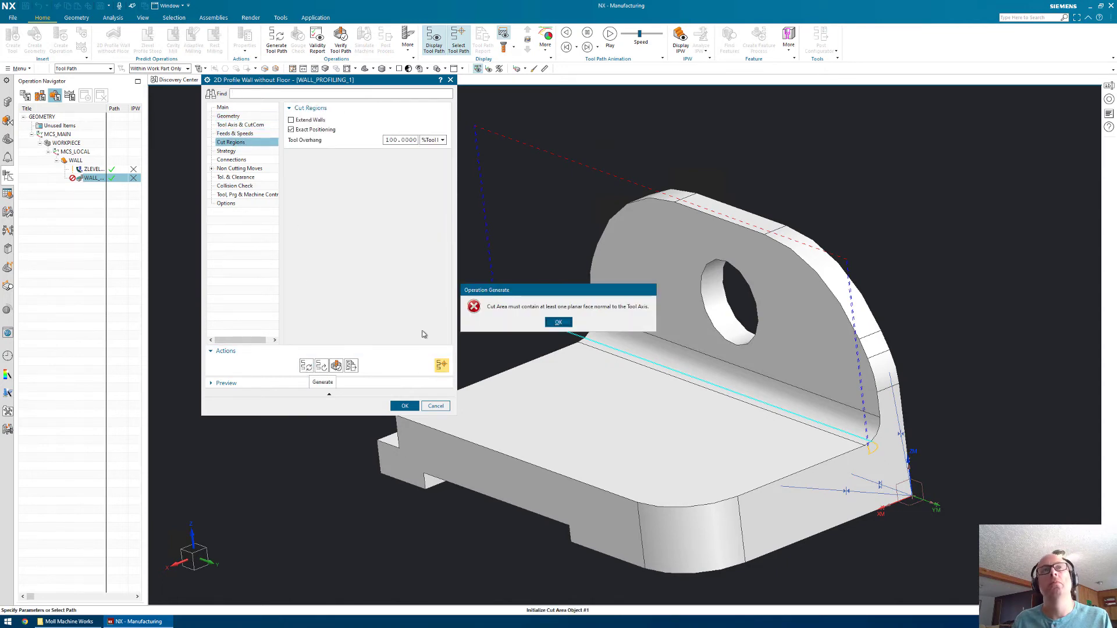
click(558, 323)
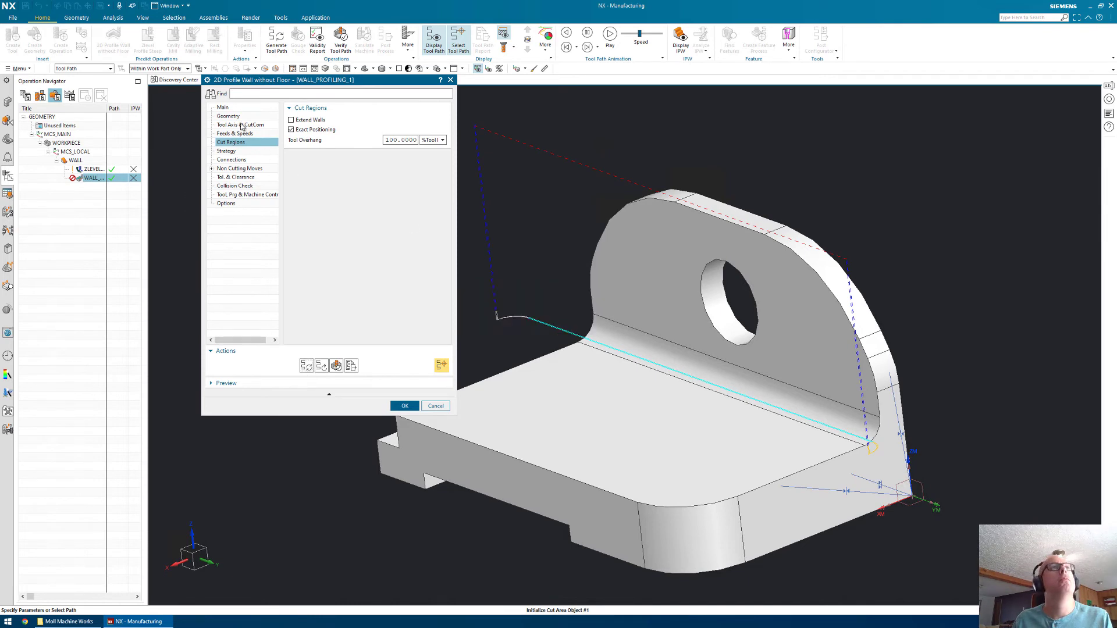
click(229, 115)
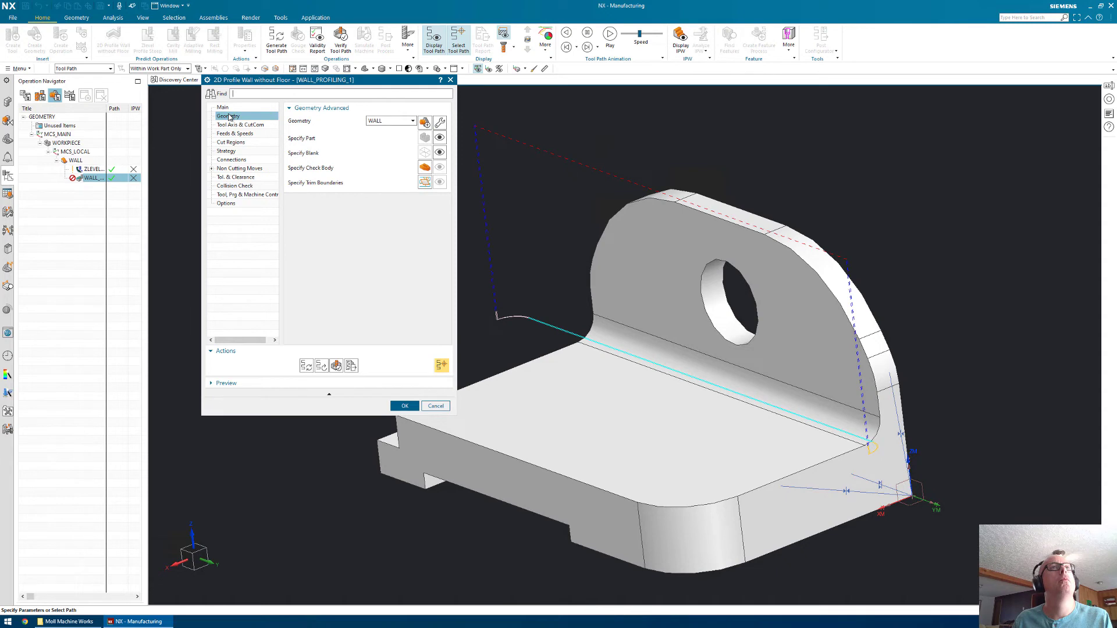
Step: Move WALL_PROFILING_1 directly under MCS_LOCAL and reopen its settings
click(405, 406)
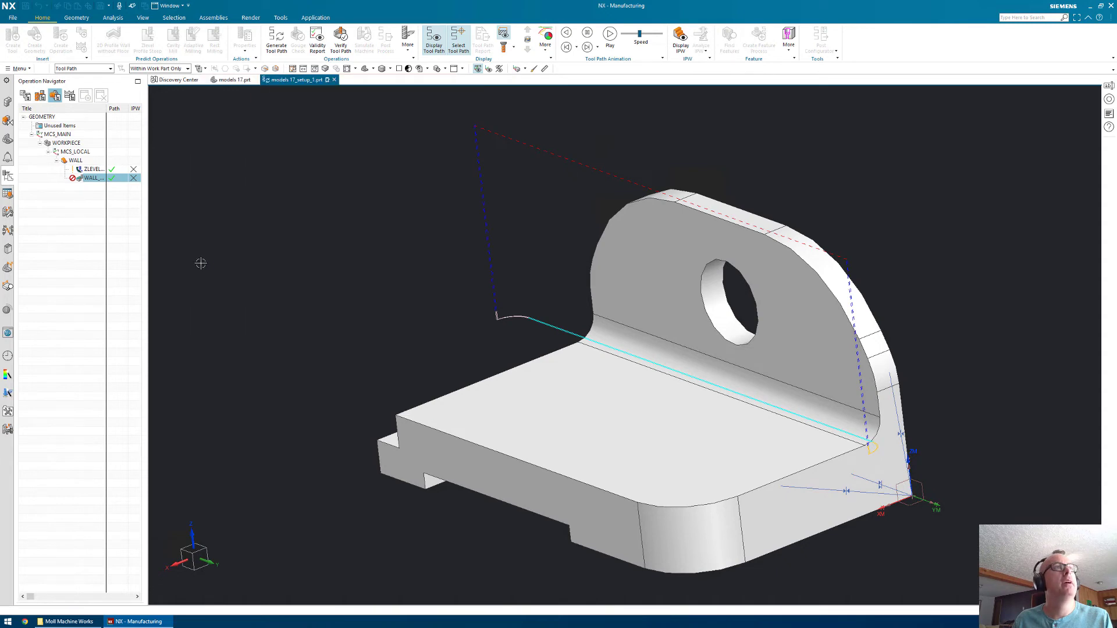
mouse_move(91, 180)
mouse_down()
mouse_move(87, 163)
mouse_move(78, 181)
mouse_up()
double_click(87, 178)
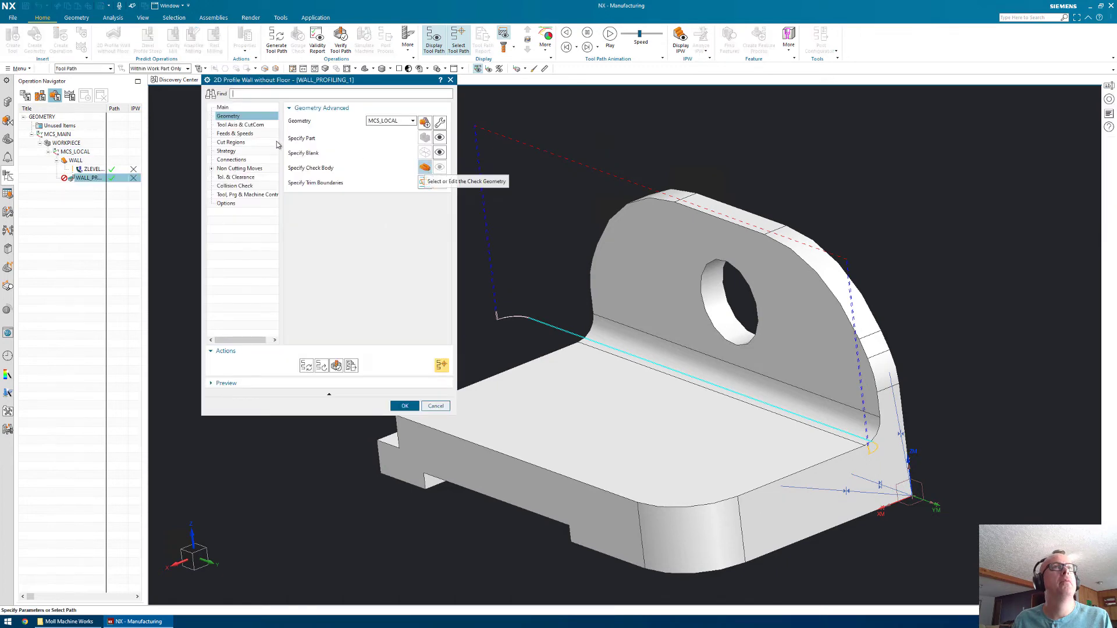
click(235, 125)
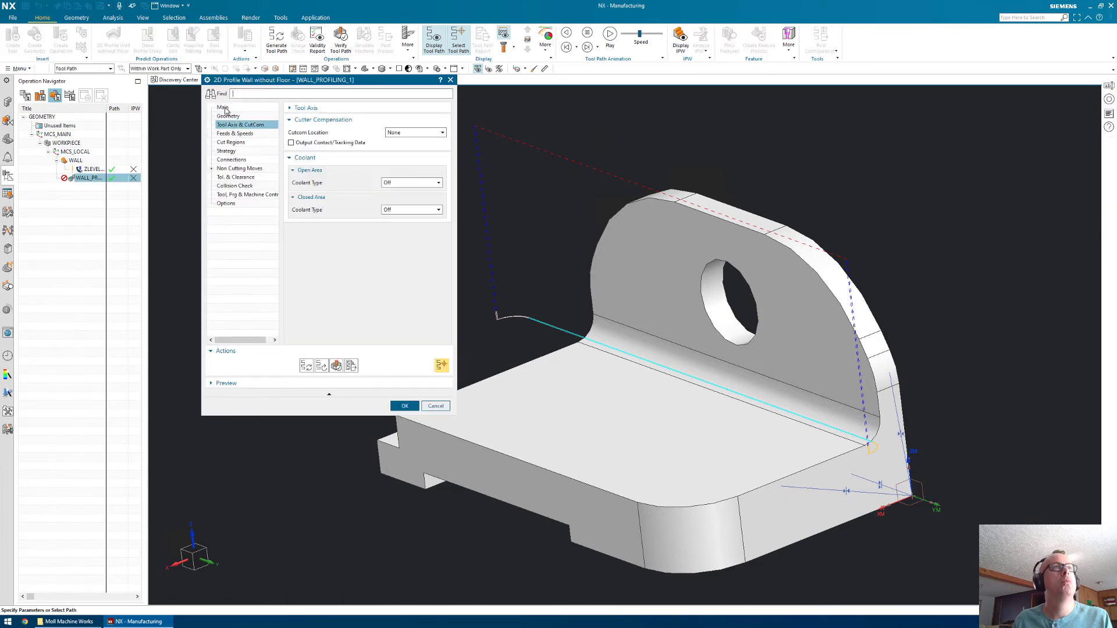
click(225, 109)
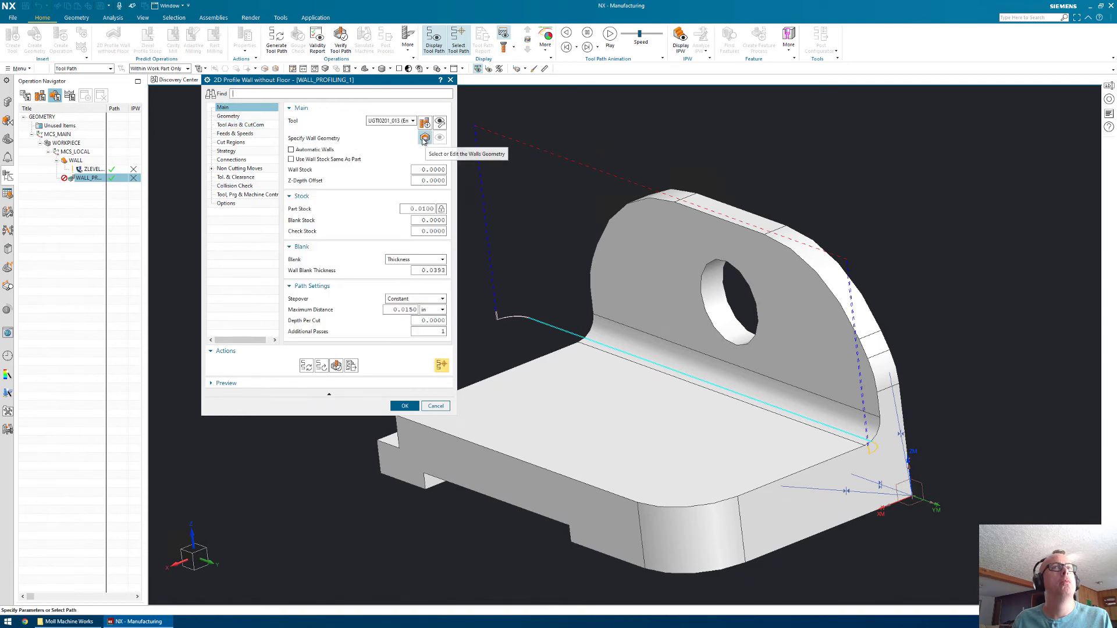
Step: Set the upright wall face with the hole as wall geometry, regenerate, and accept
click(425, 138)
click(640, 250)
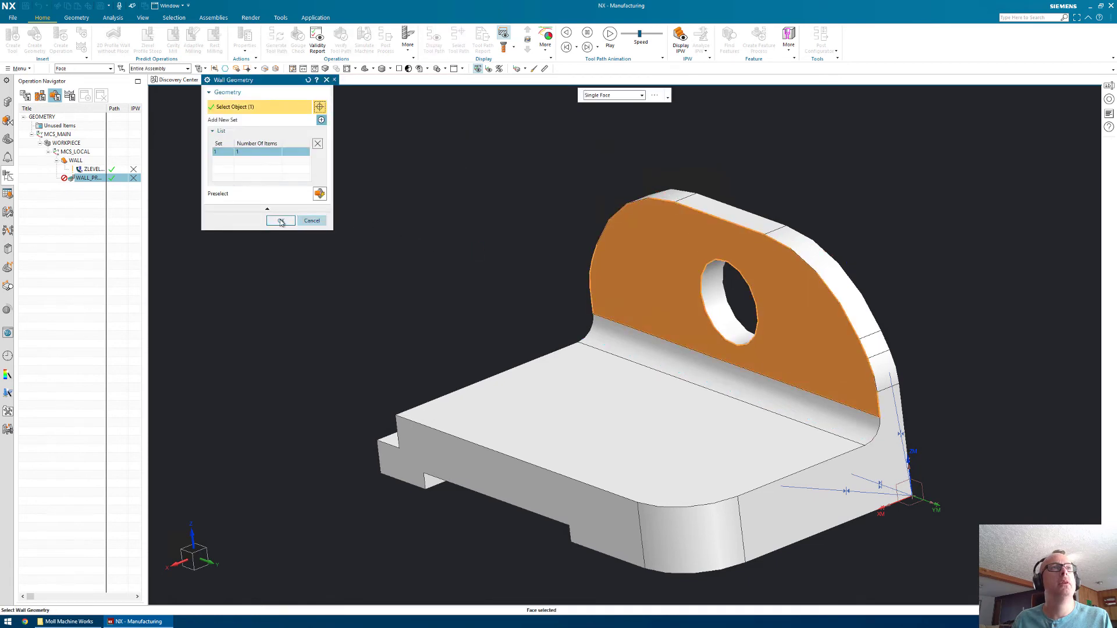
click(281, 221)
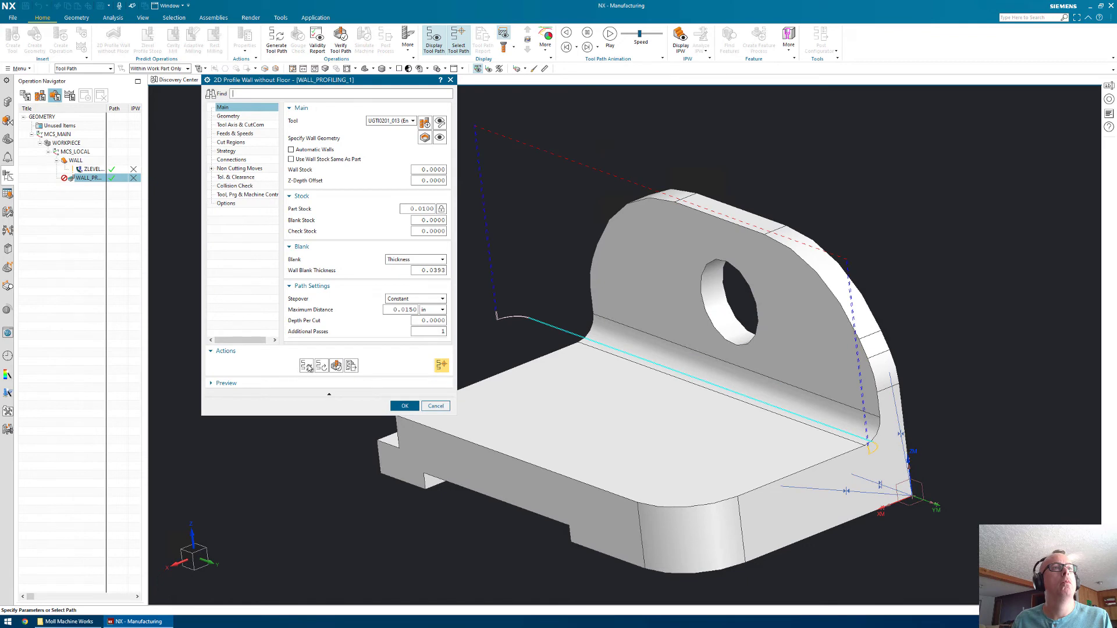
click(306, 365)
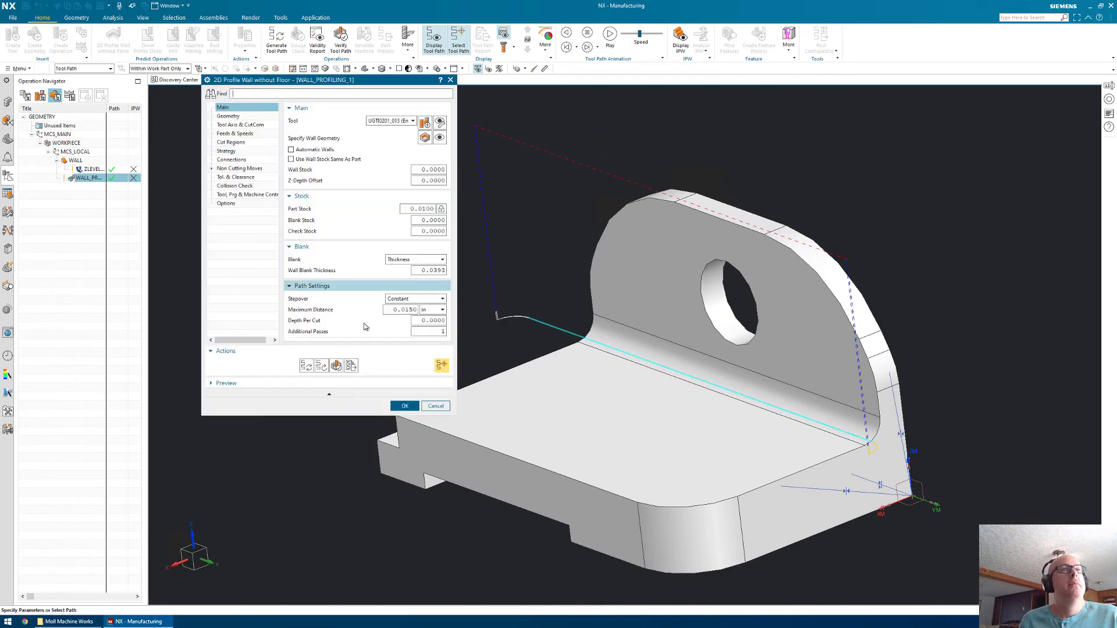
click(405, 406)
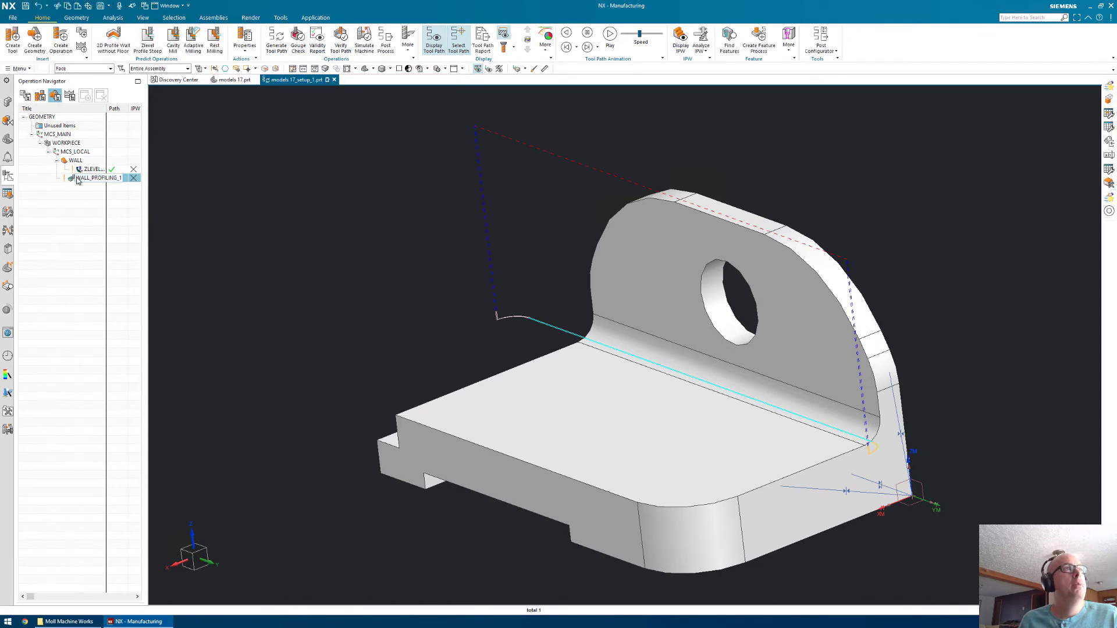
Step: Remove the wall face set from the WALL group's Mill Area walls and accept
click(81, 178)
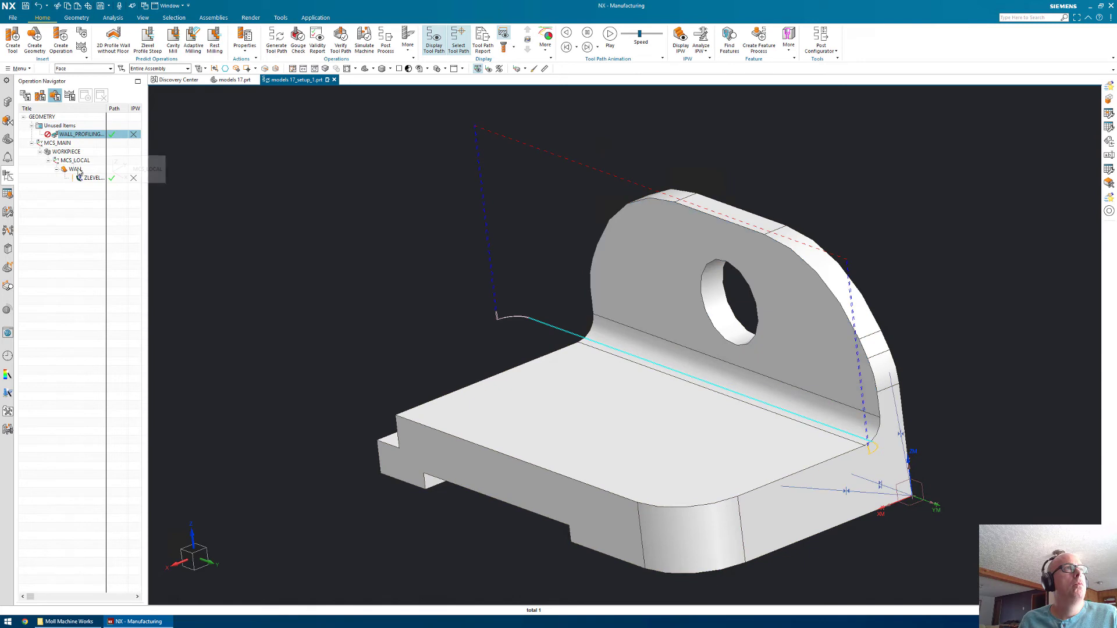
double_click(79, 170)
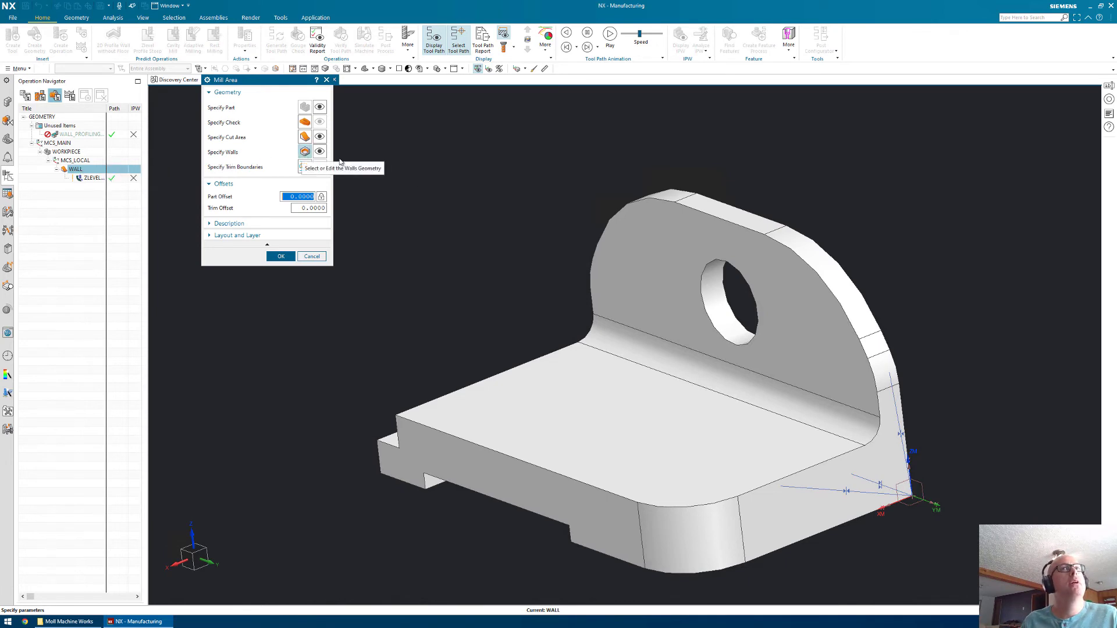
click(303, 153)
click(317, 144)
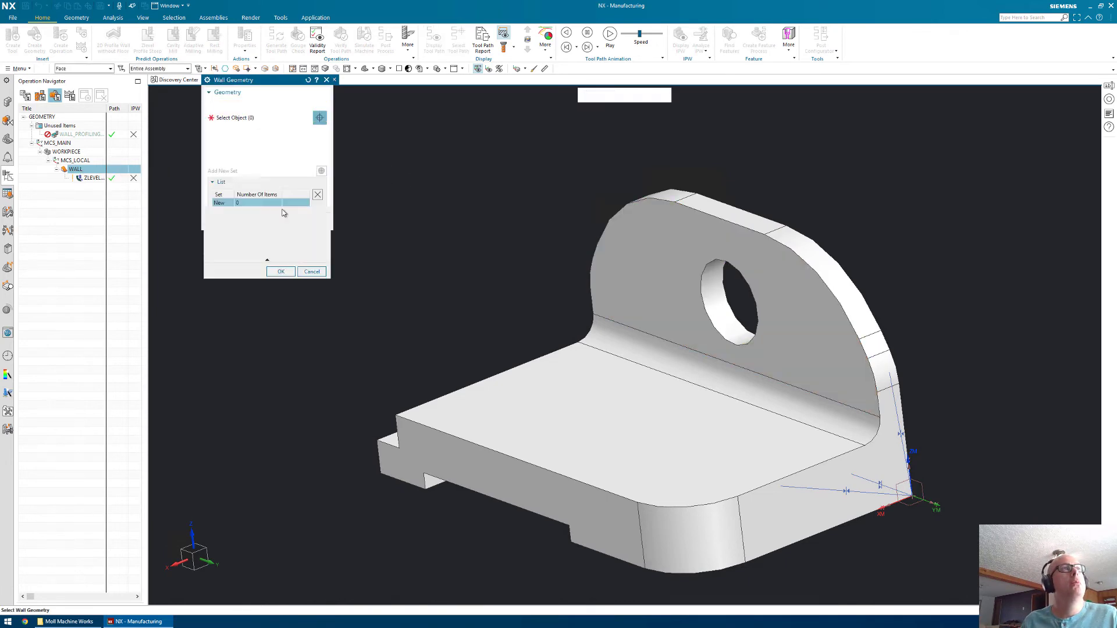
click(280, 220)
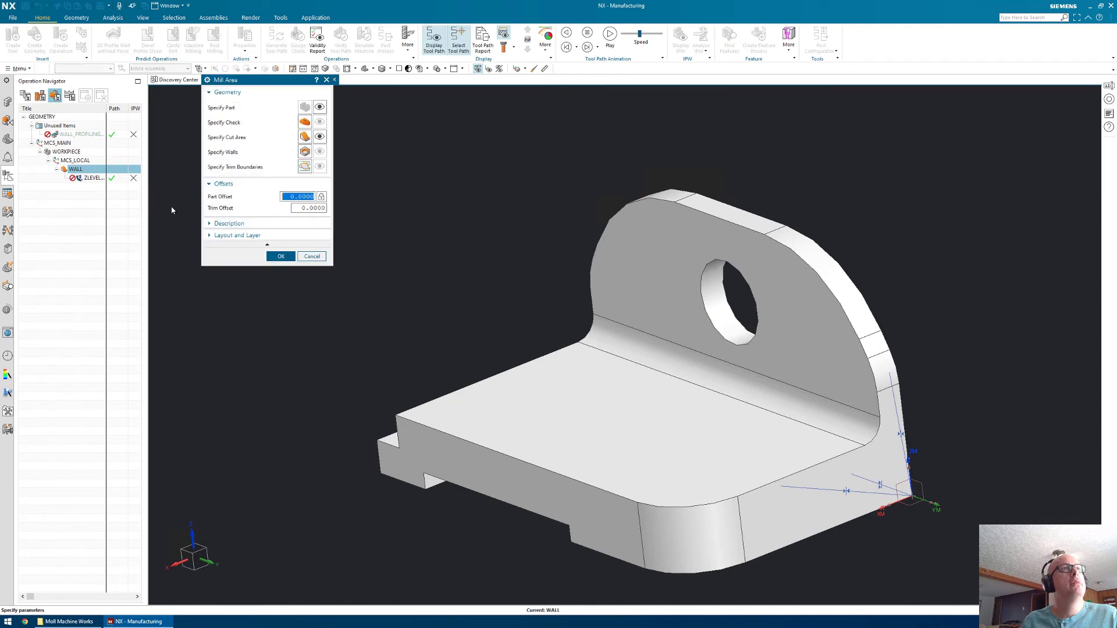
click(280, 256)
Step: Inspect the WALL group's MILL_AREA description and close the Mill Area settings
click(82, 178)
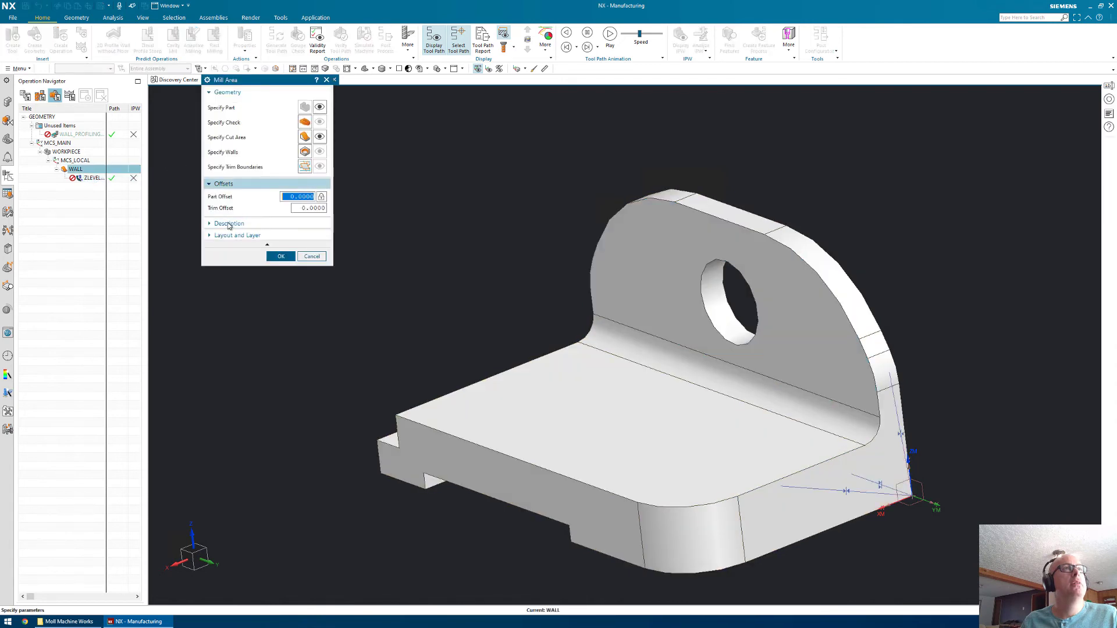
click(228, 223)
click(213, 237)
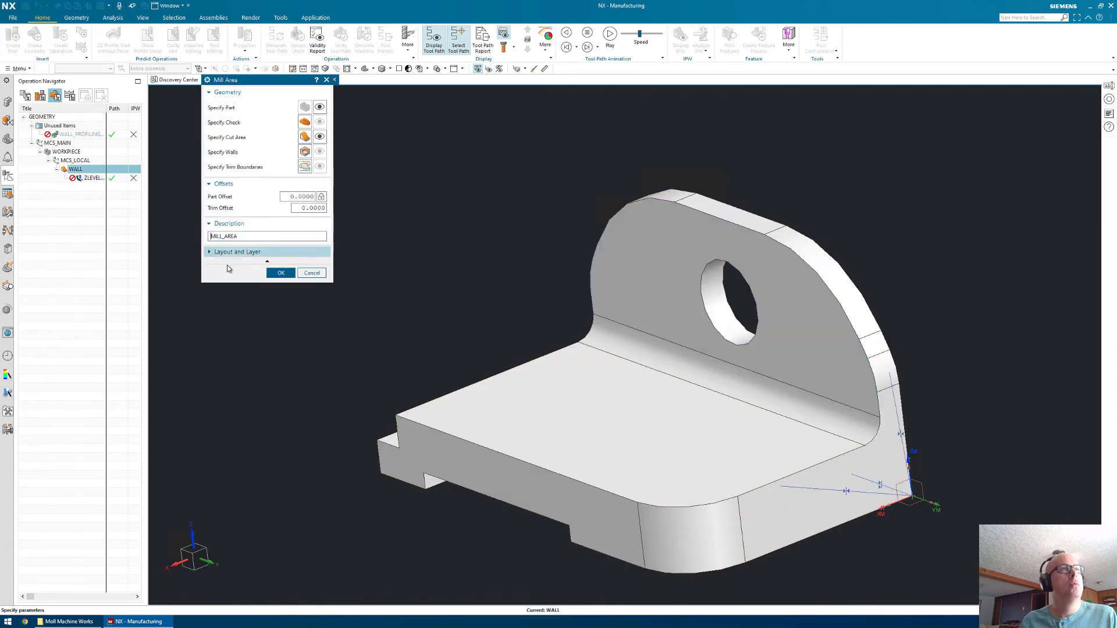
double_click(255, 236)
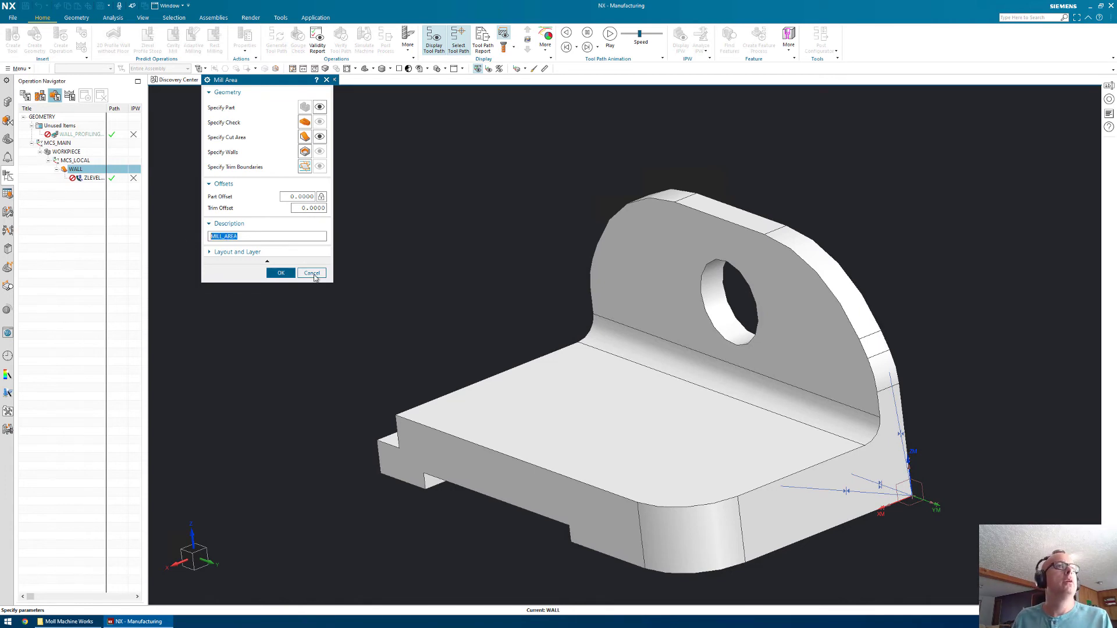
key(Return)
Step: Rename the WALL group to Z-LEVEL-WALL and widen the Operation Navigator columns
click(78, 170)
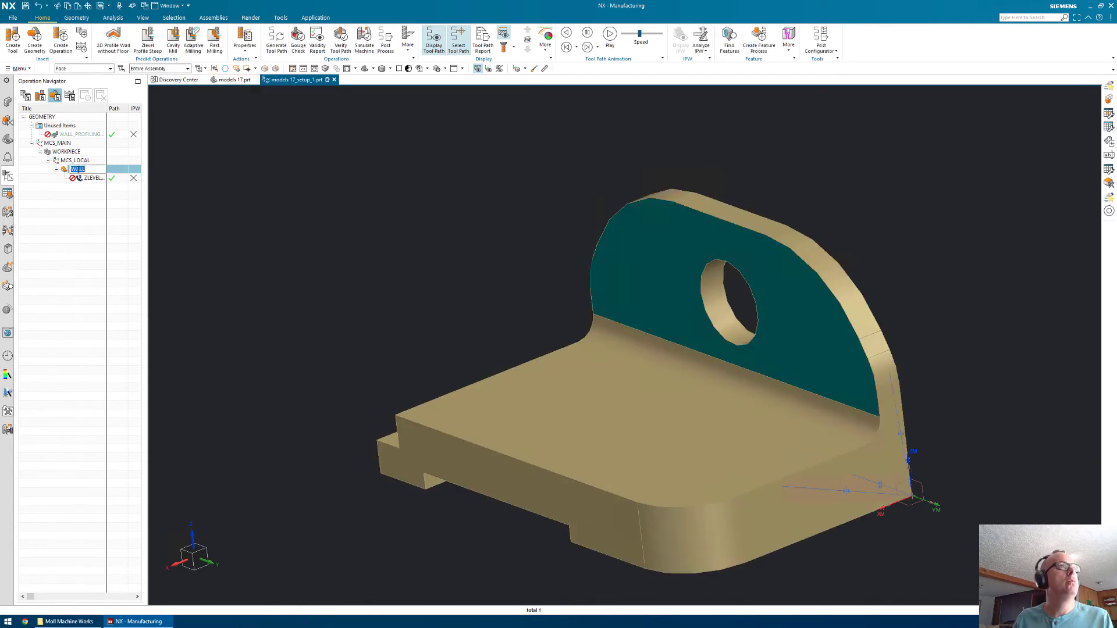
text(Z LEVEL)
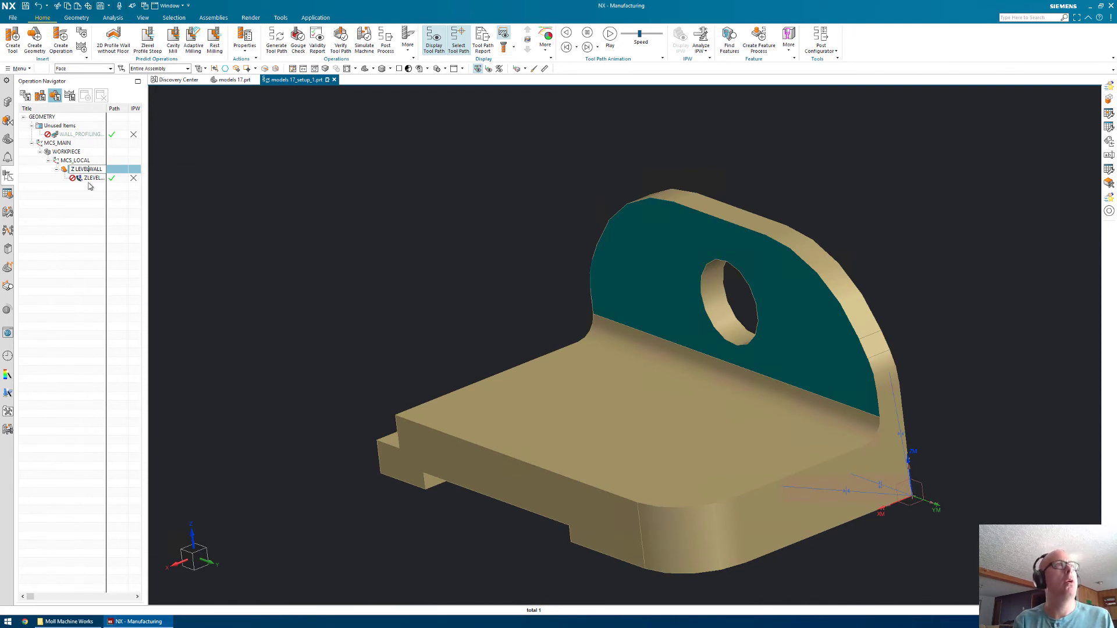
key(Return)
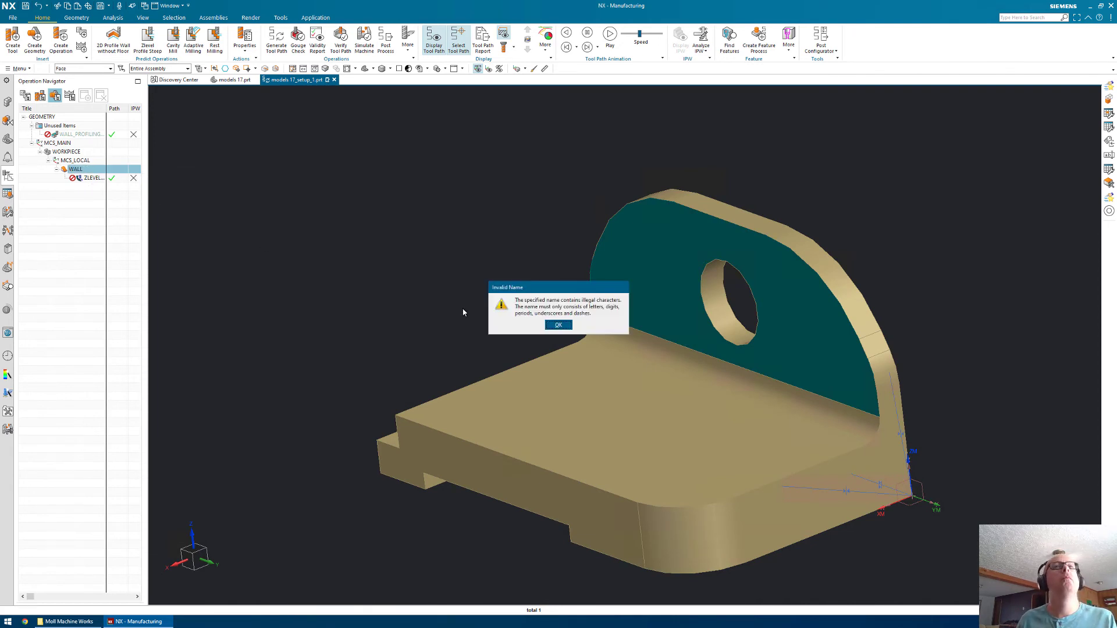
click(556, 325)
click(92, 170)
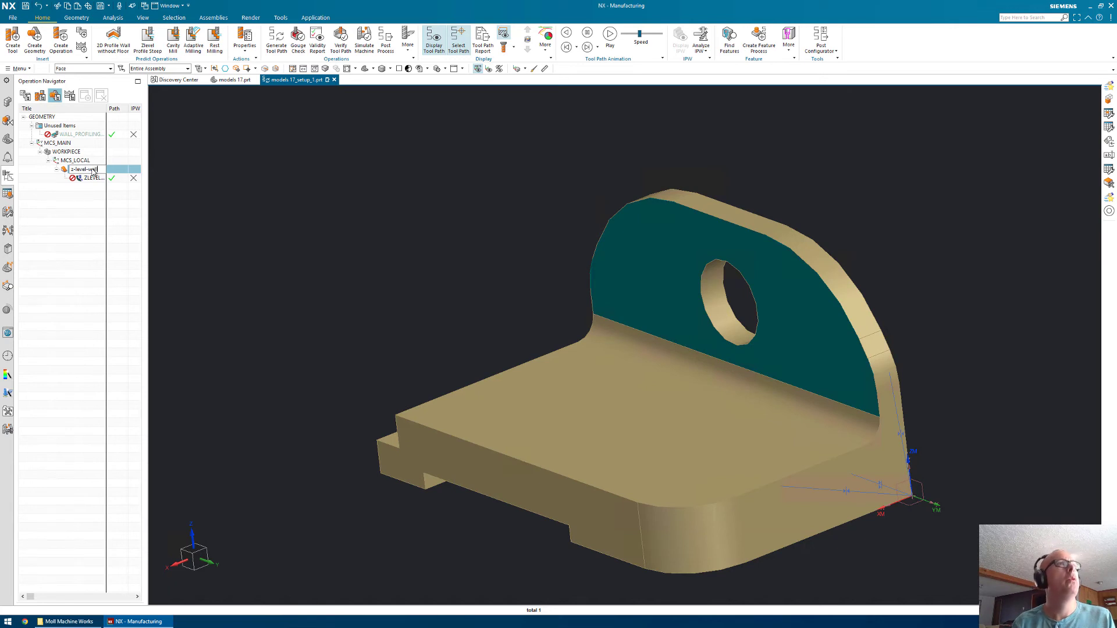
key(Return)
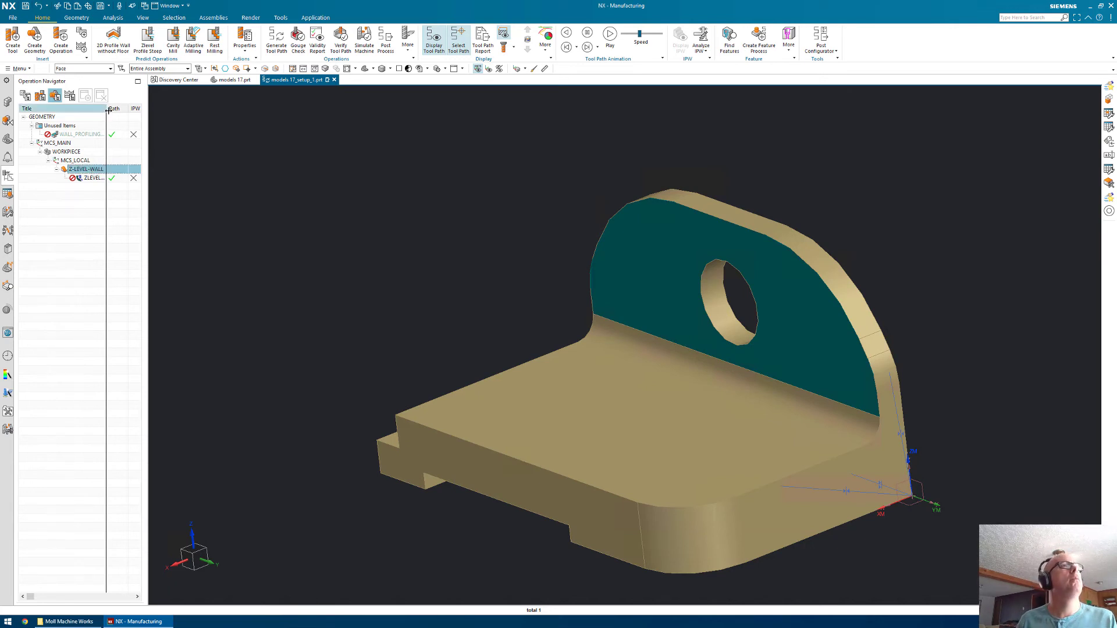
drag(107, 111, 115, 110)
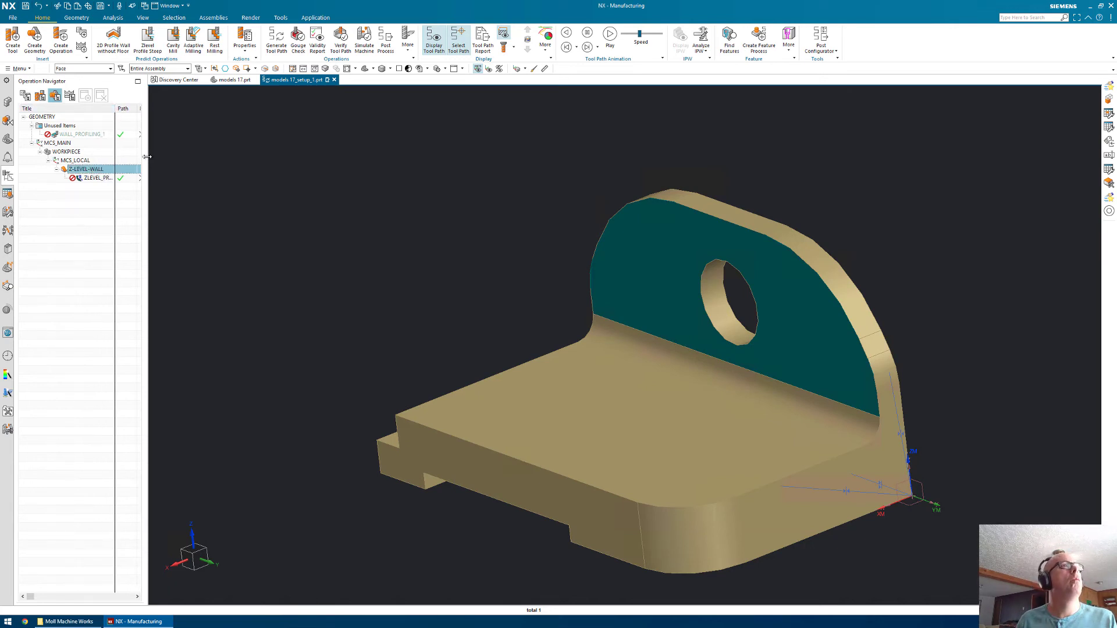
drag(170, 157, 181, 158)
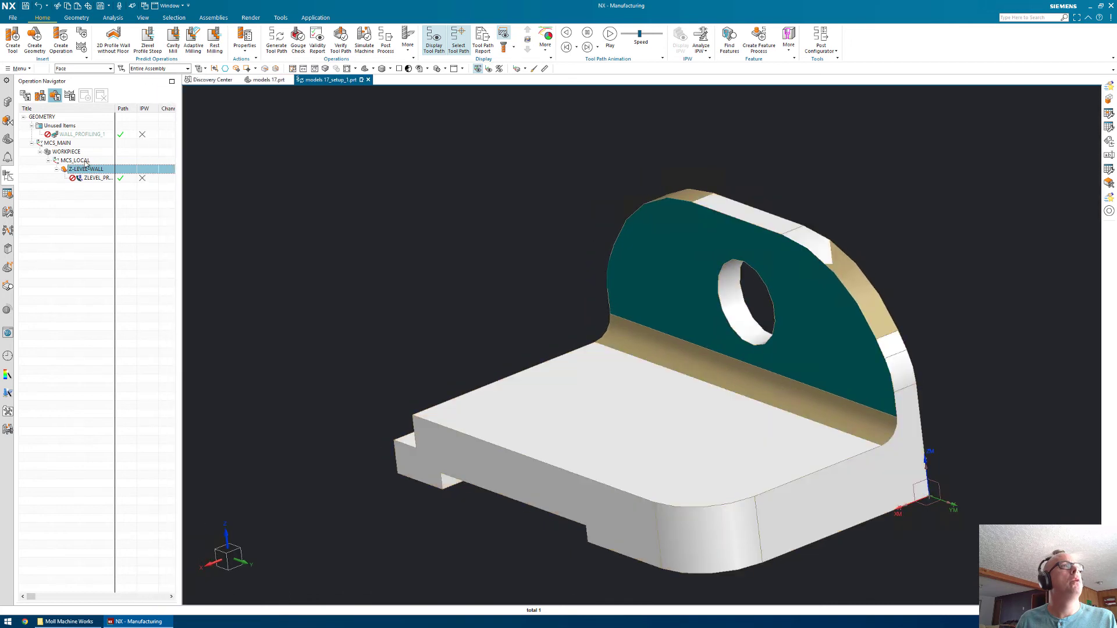
Step: Insert a MILL_AREA geometry group named WALL under MCS_LOCAL
right_click(85, 162)
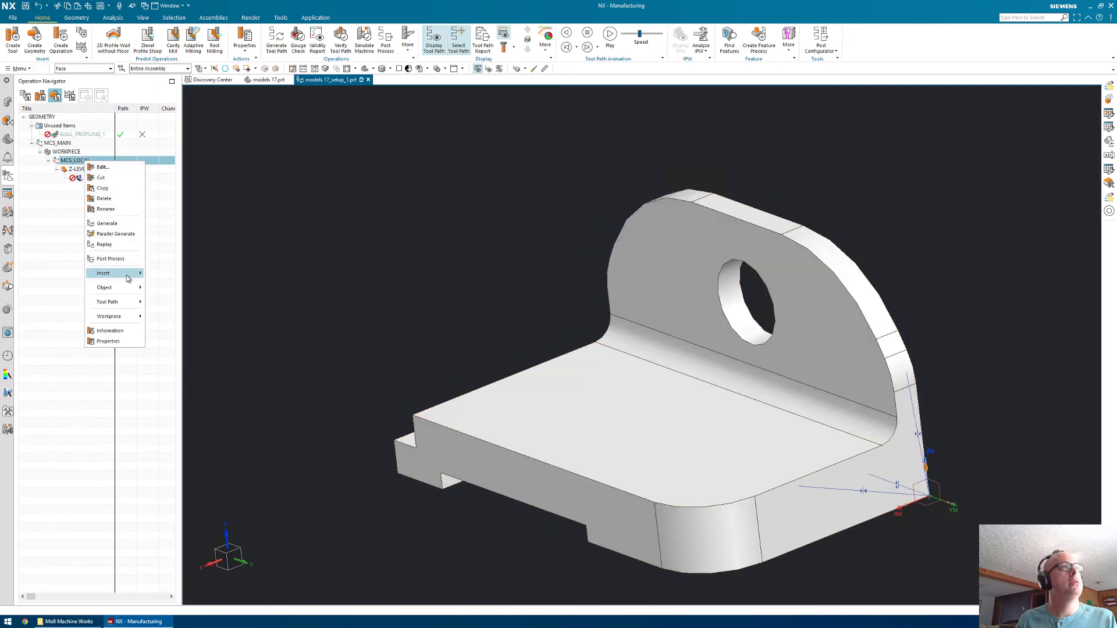
mouse_move(135, 274)
click(169, 306)
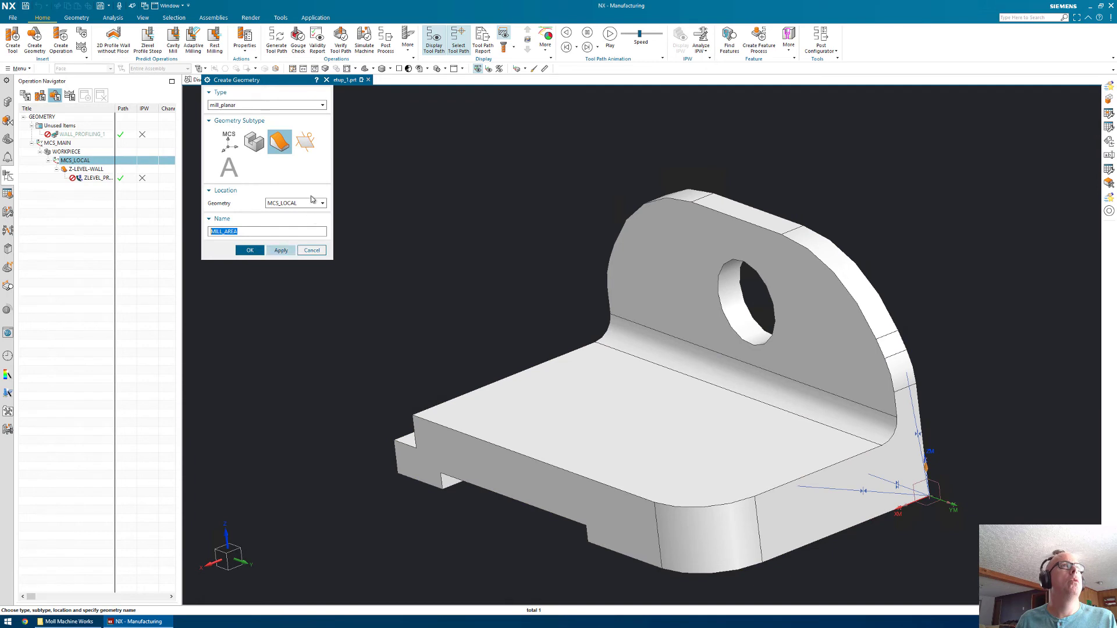
text(wall)
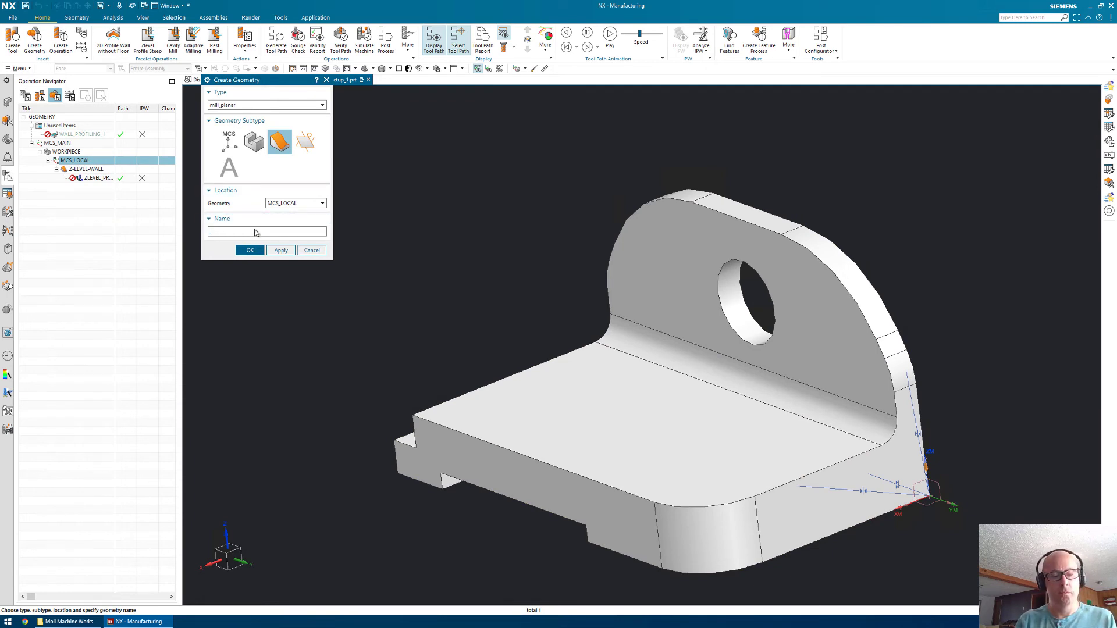
text(WALL)
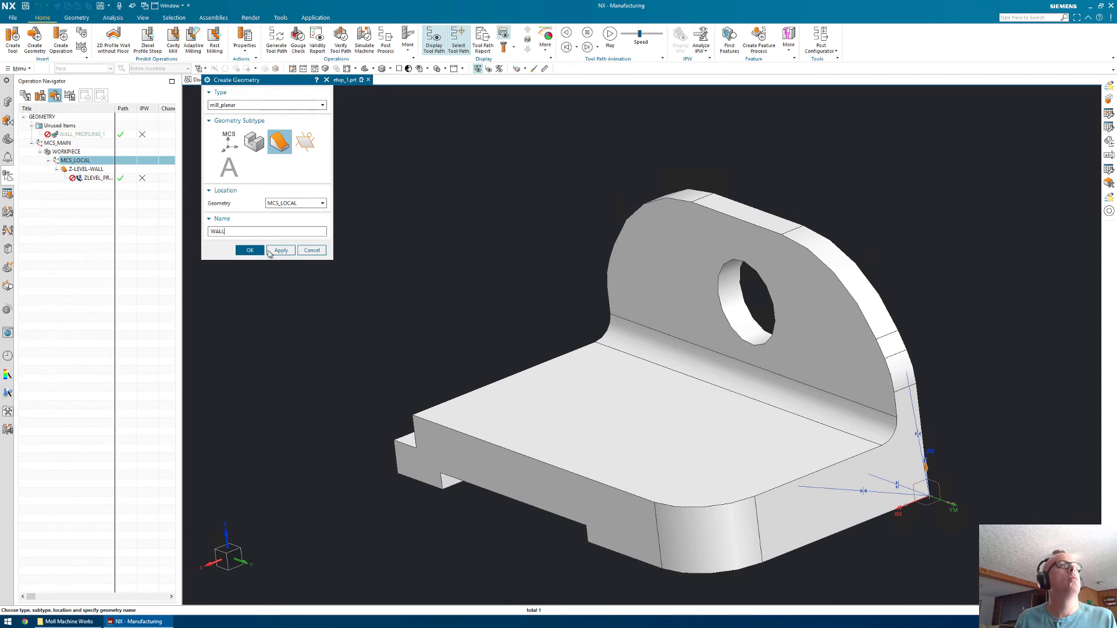
click(270, 251)
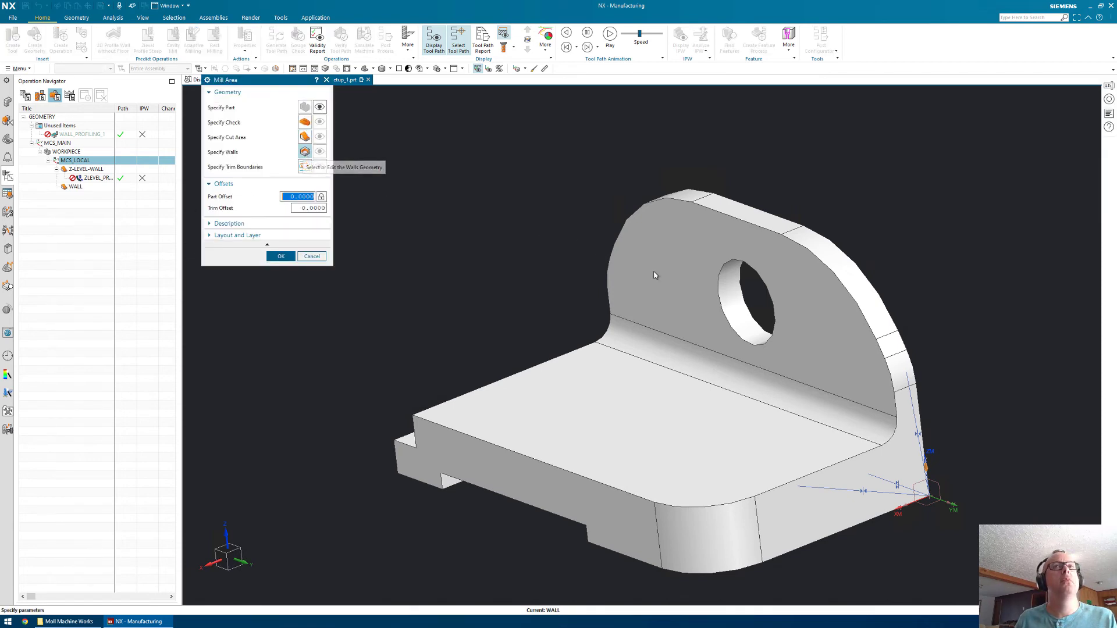
Step: Set the upright face as the WALL group's wall geometry
click(637, 263)
click(278, 221)
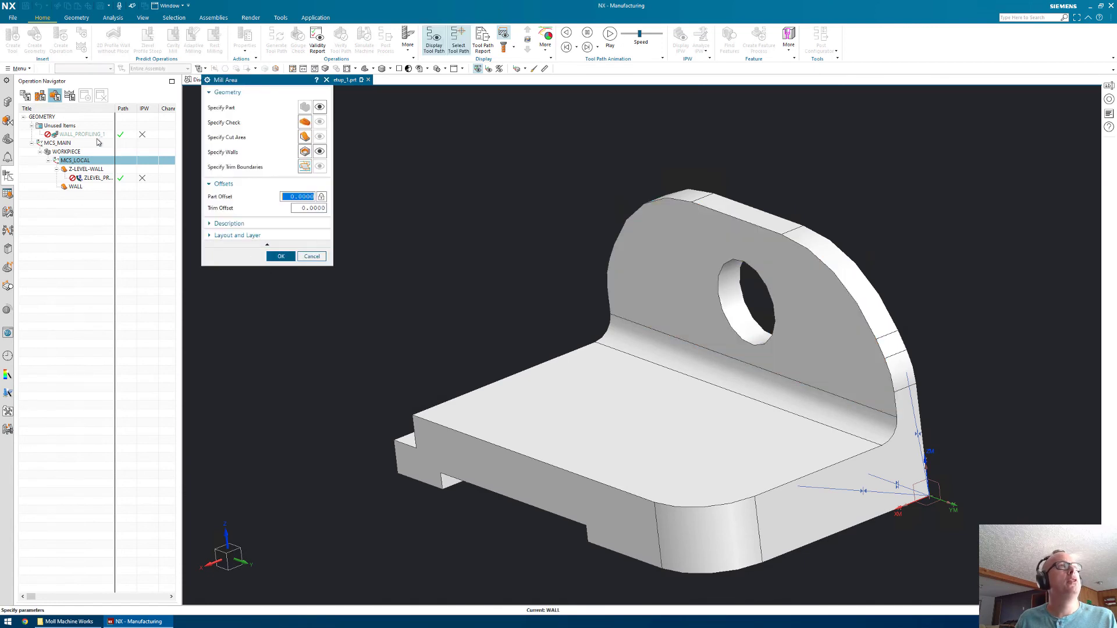
click(280, 256)
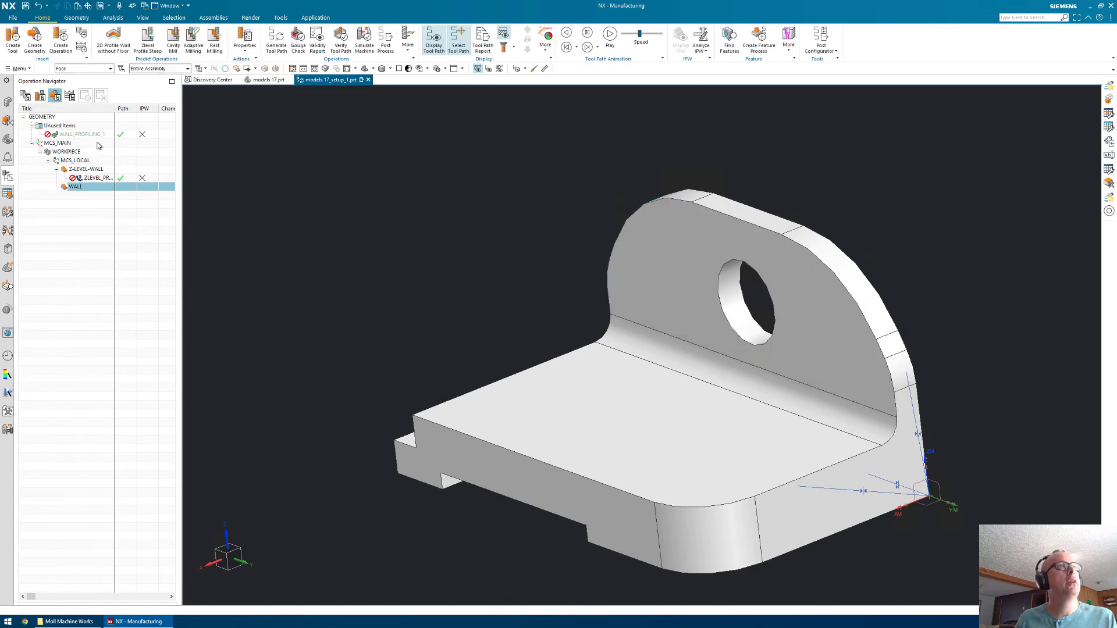
Step: Check WALL_PROFILING_1's settings and try dragging it to another group
double_click(84, 135)
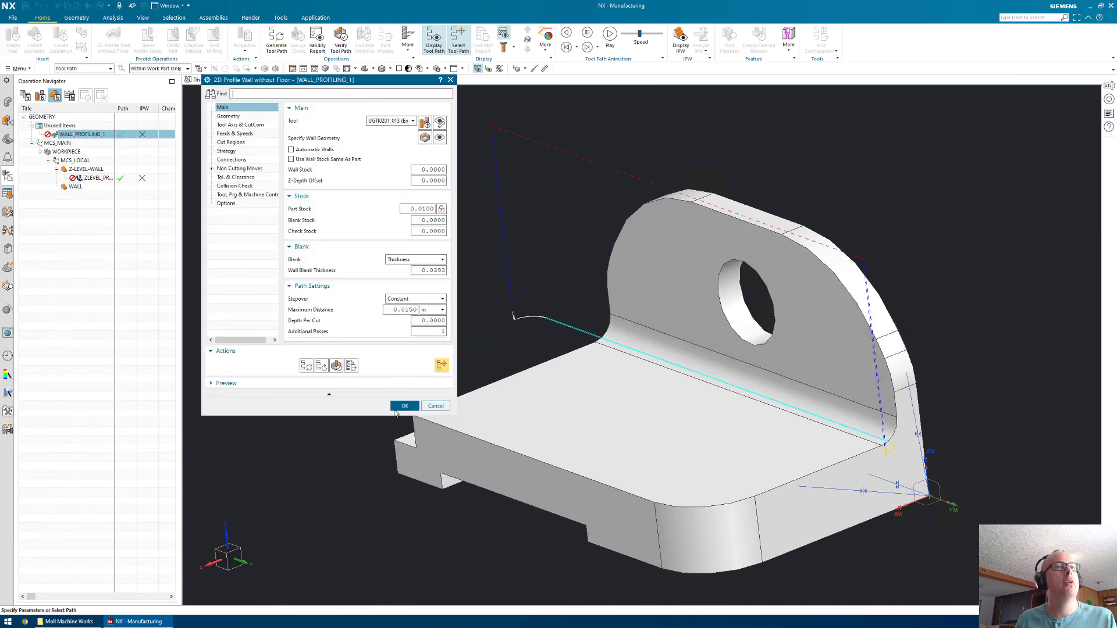
click(403, 407)
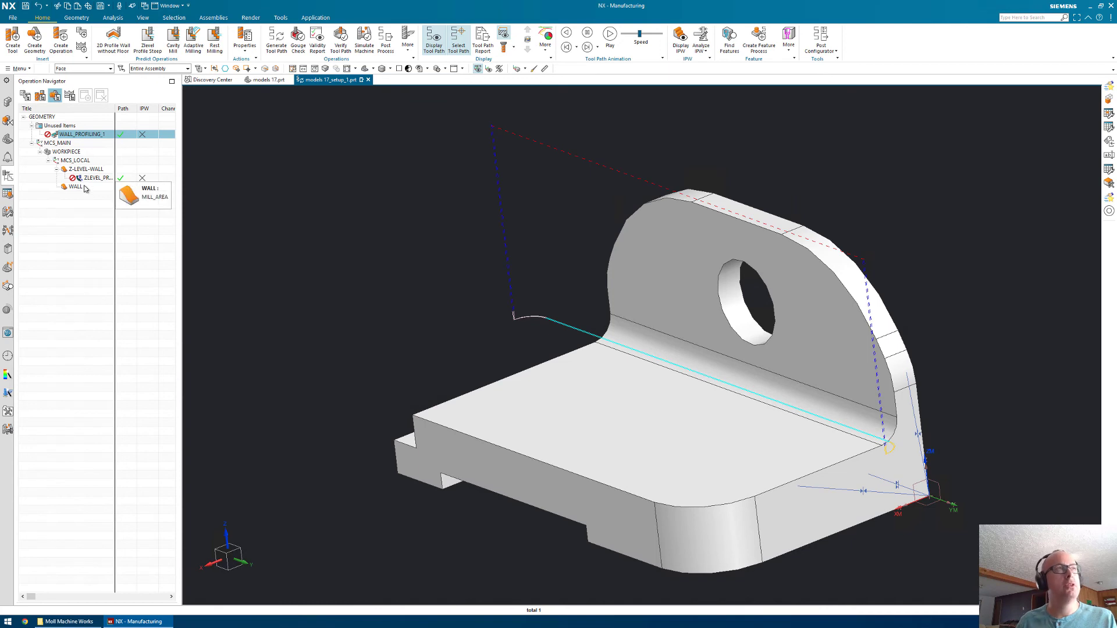
drag(81, 135, 86, 190)
Step: Delete WALL_PROFILING_1's own wall face set and move it under WALL via Unused Items
right_click(89, 191)
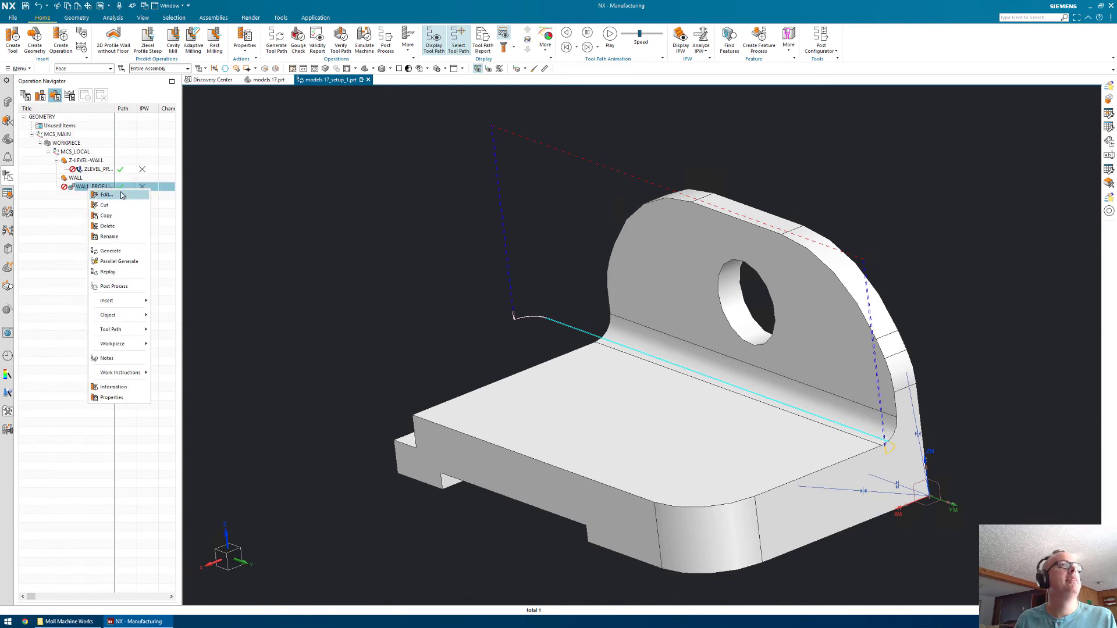
click(105, 194)
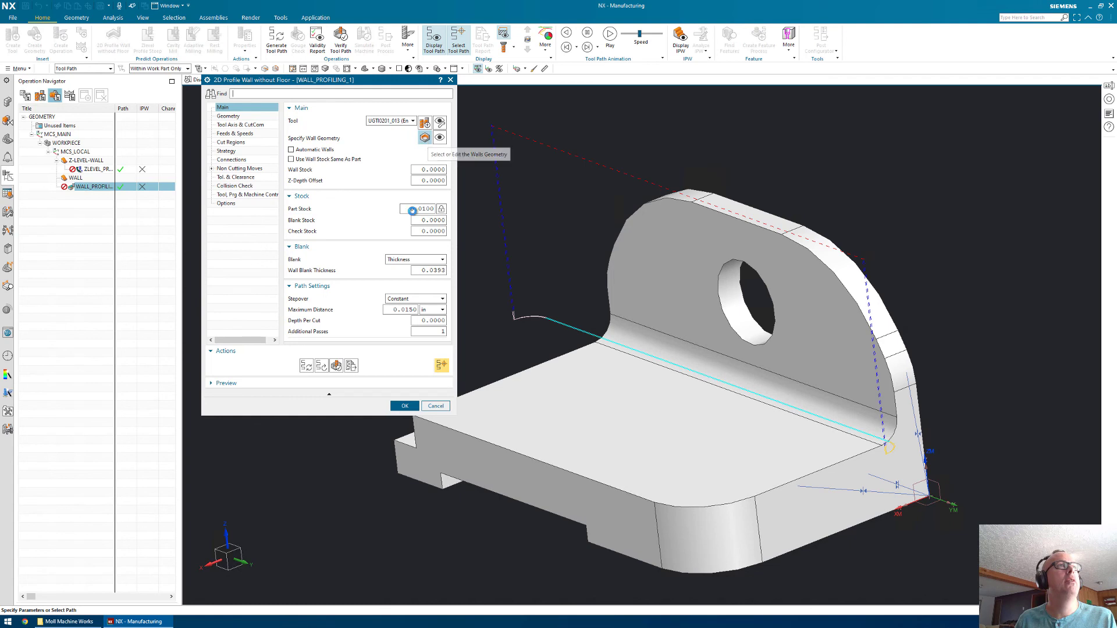
click(426, 139)
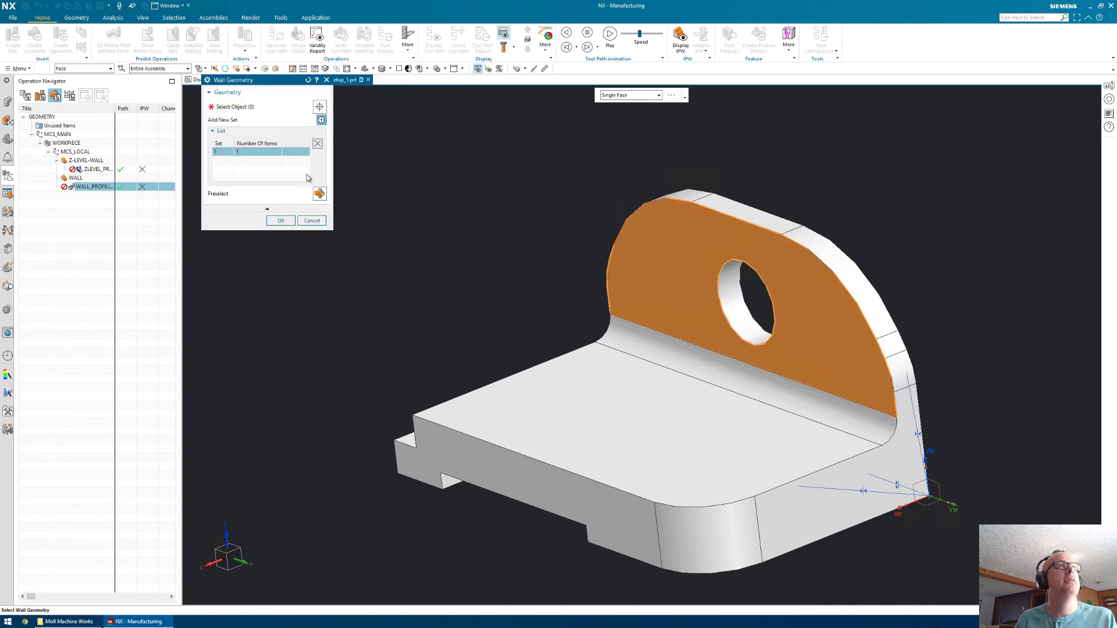
click(318, 143)
click(280, 220)
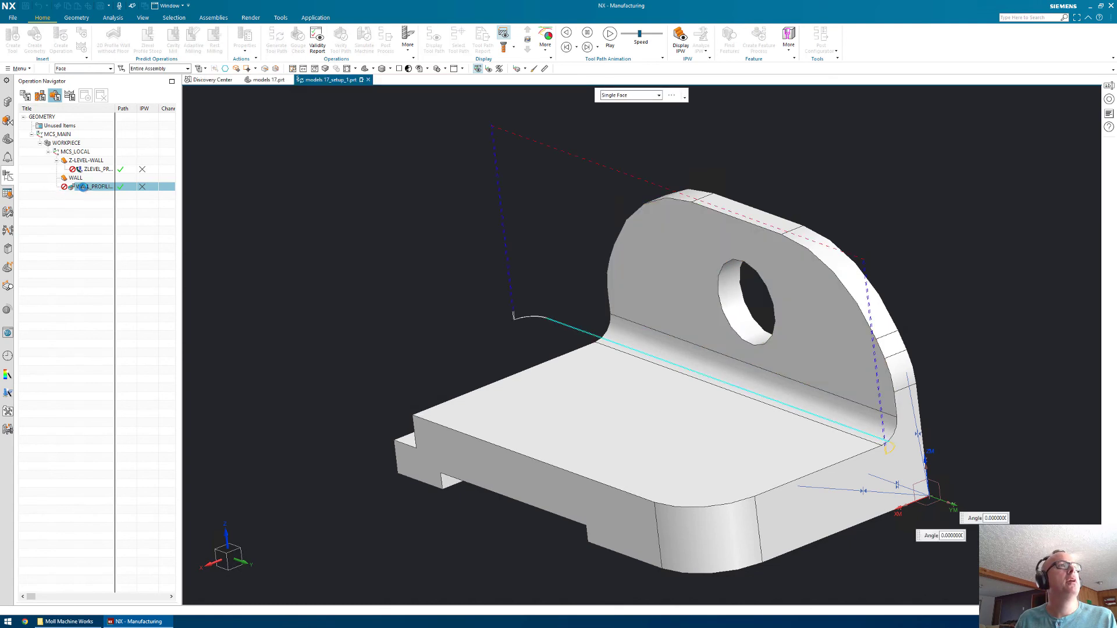
click(405, 407)
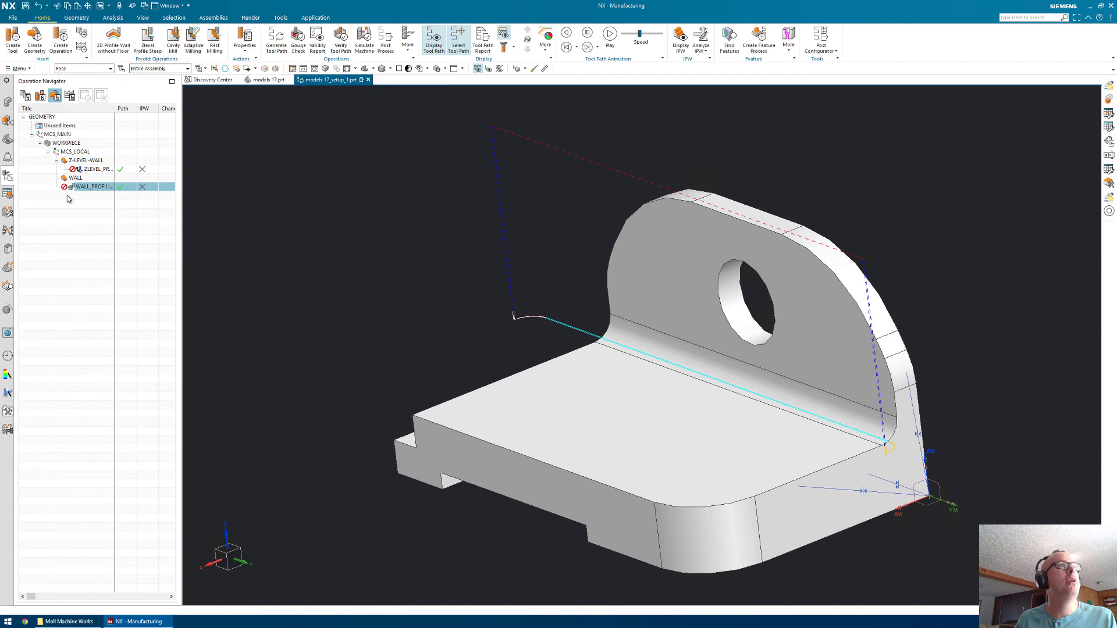
drag(77, 187, 58, 126)
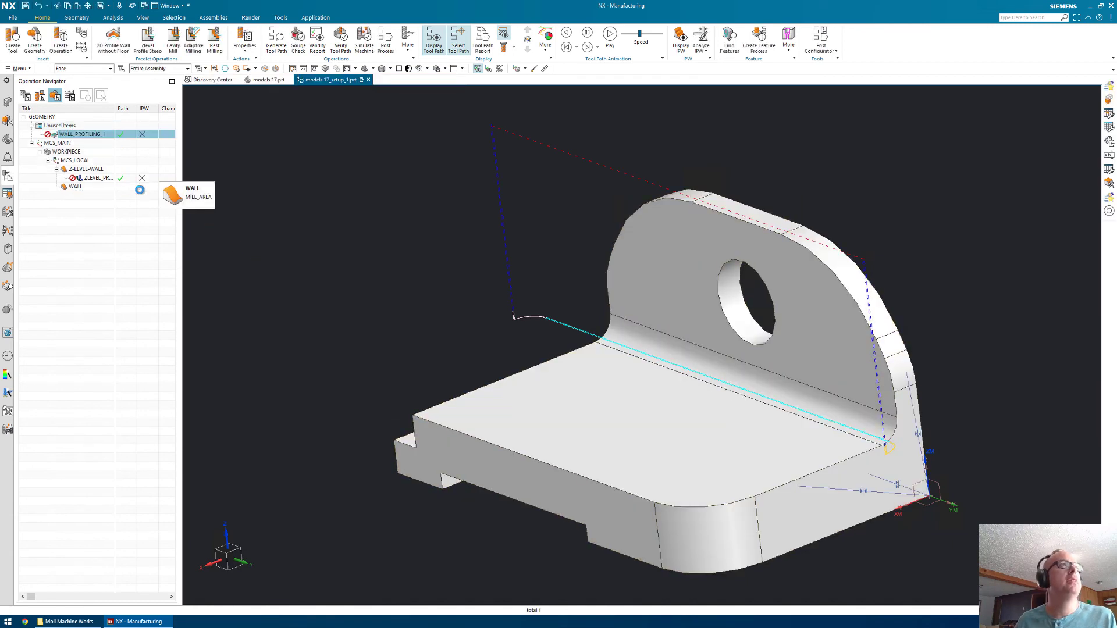
drag(86, 135, 82, 192)
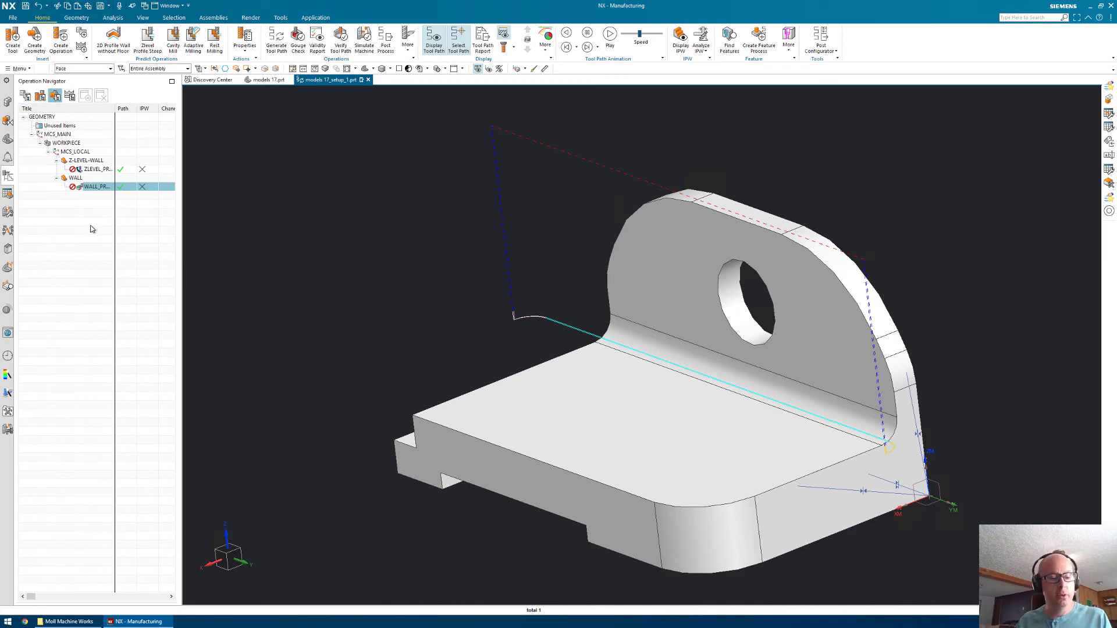
Step: Generate toolpaths for WALL_PROFILING_1 and ZLEVEL_PROFILE_STEEP_1, then review WALL_PROFILING_1 unchanged
right_click(89, 188)
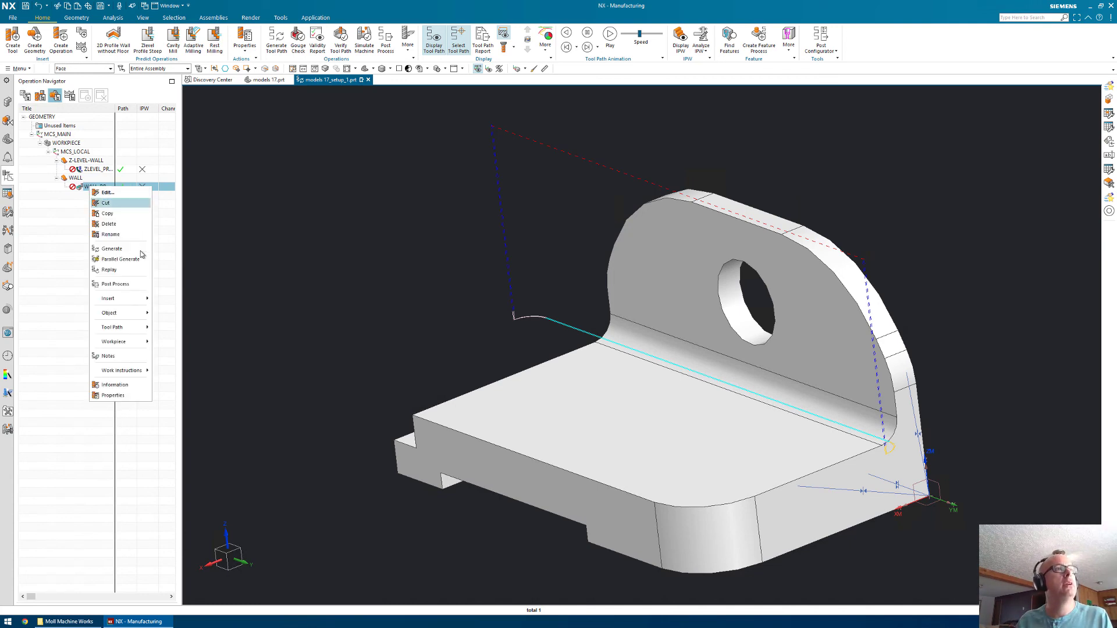
click(129, 250)
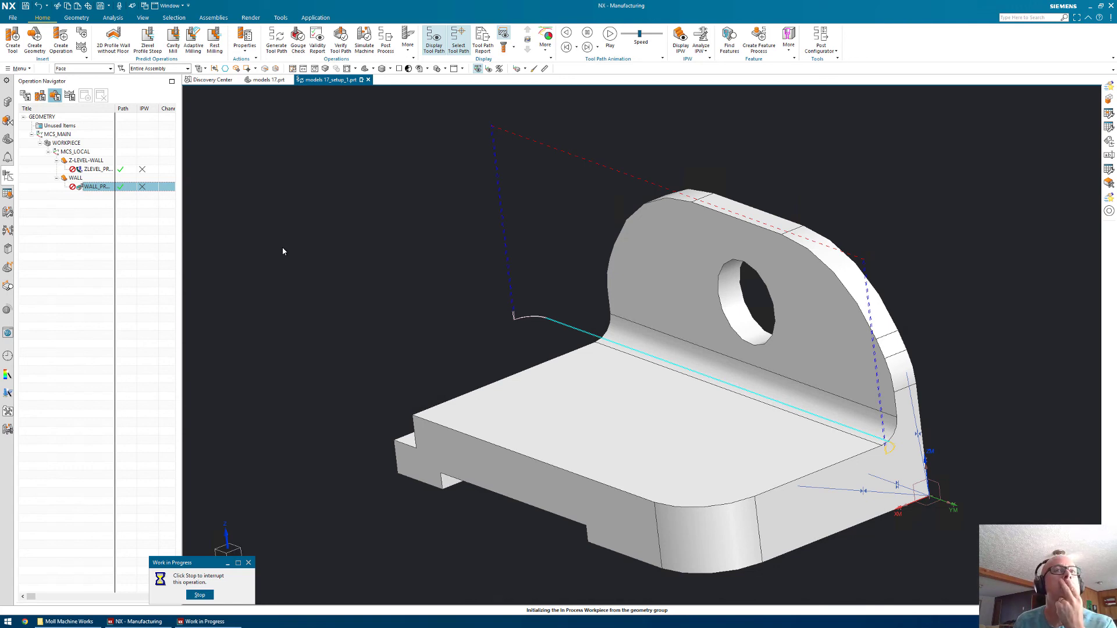
click(94, 169)
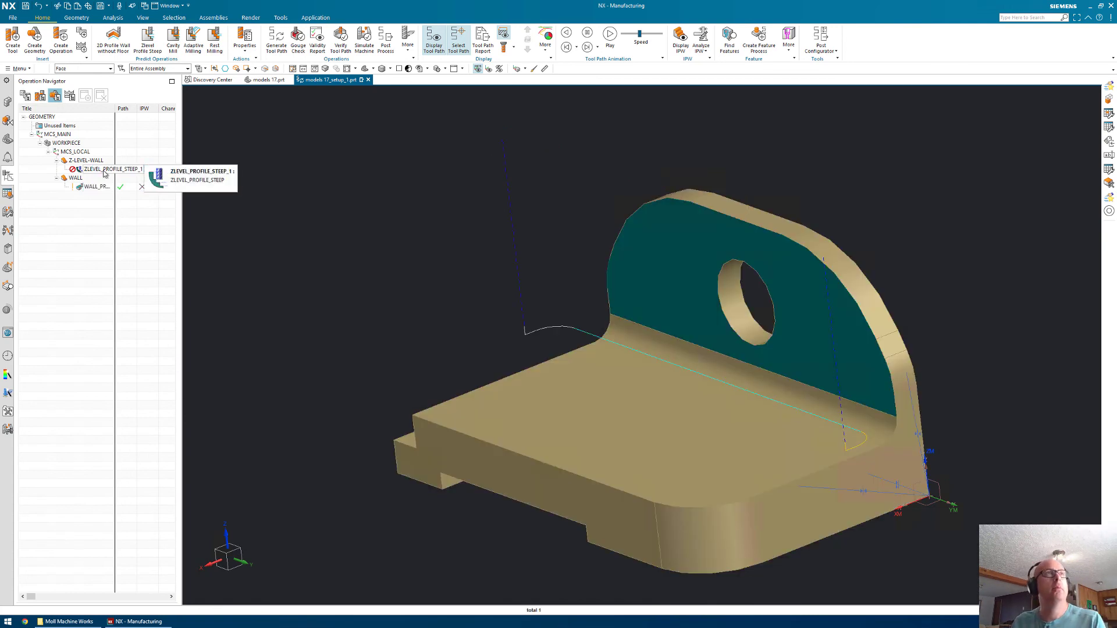
right_click(97, 171)
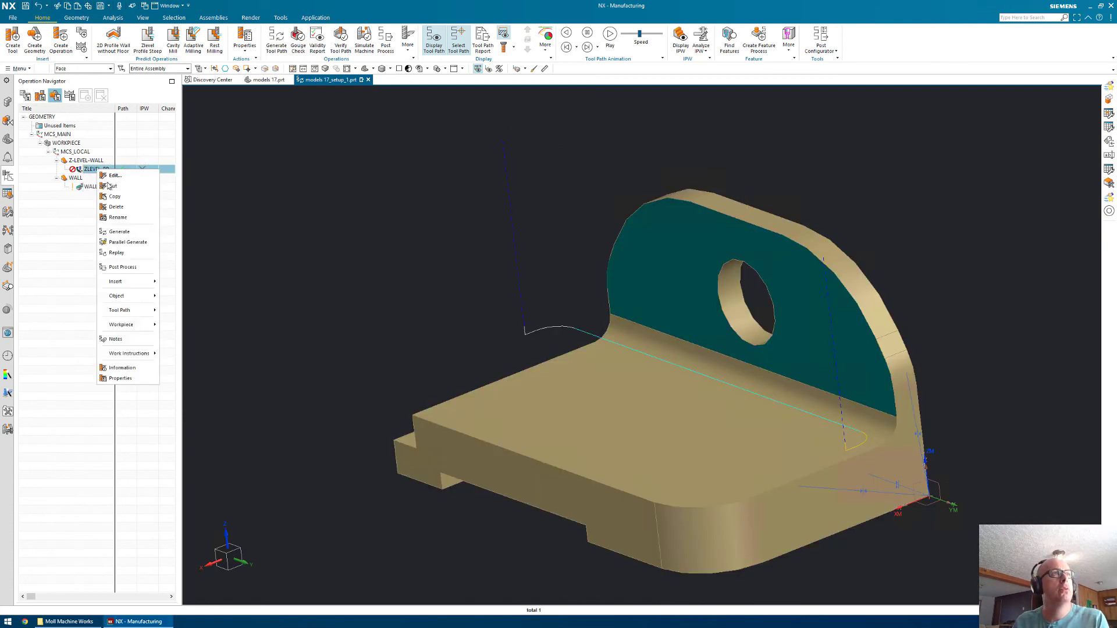
click(119, 231)
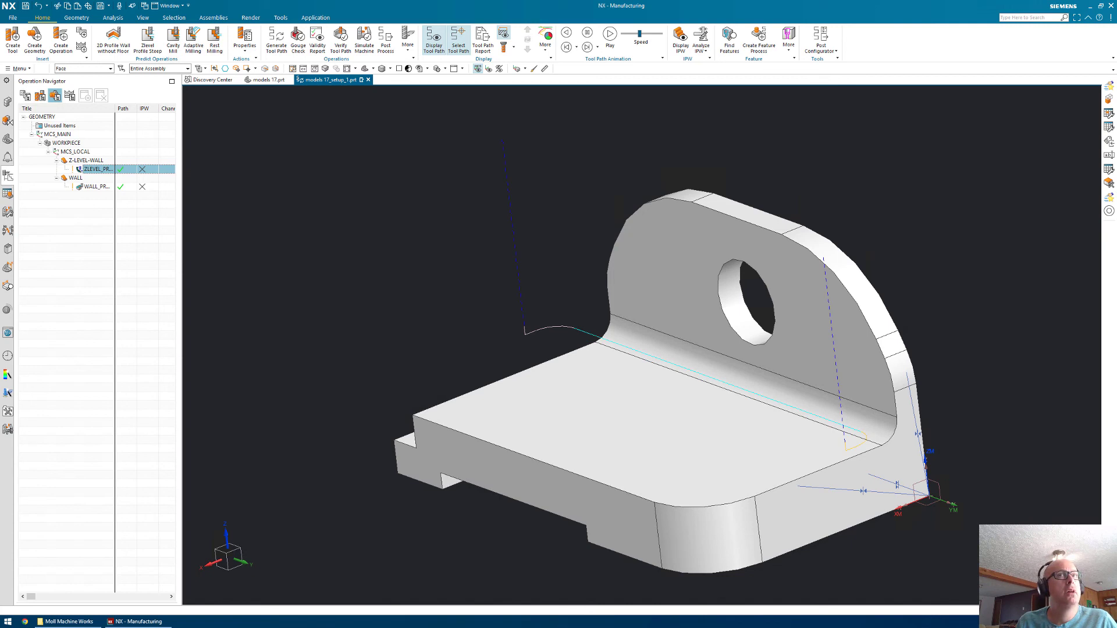
double_click(98, 187)
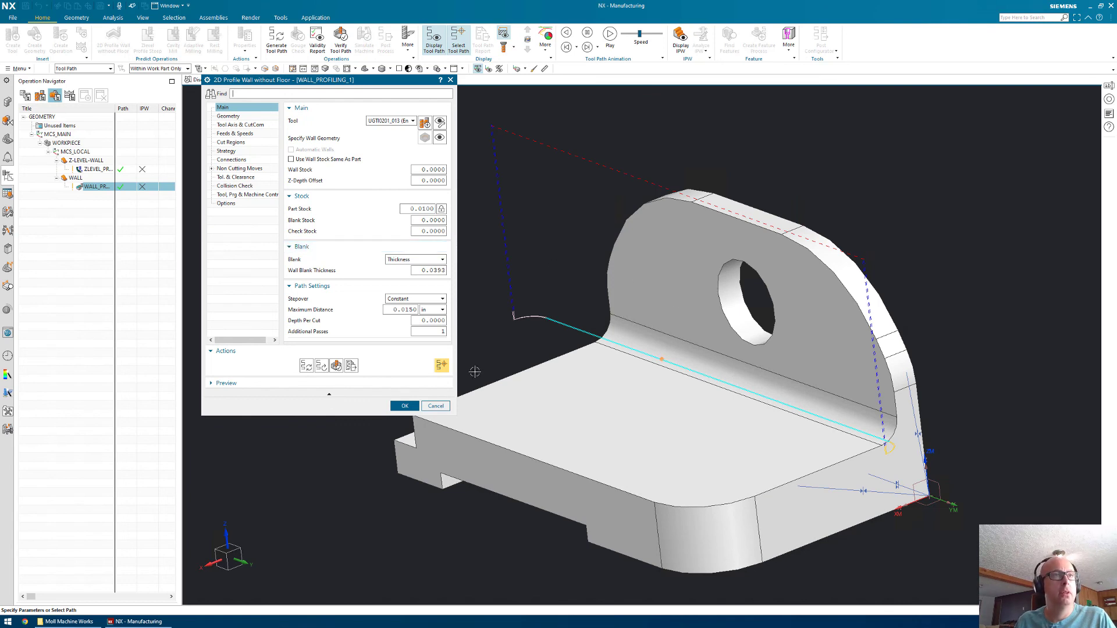
click(435, 407)
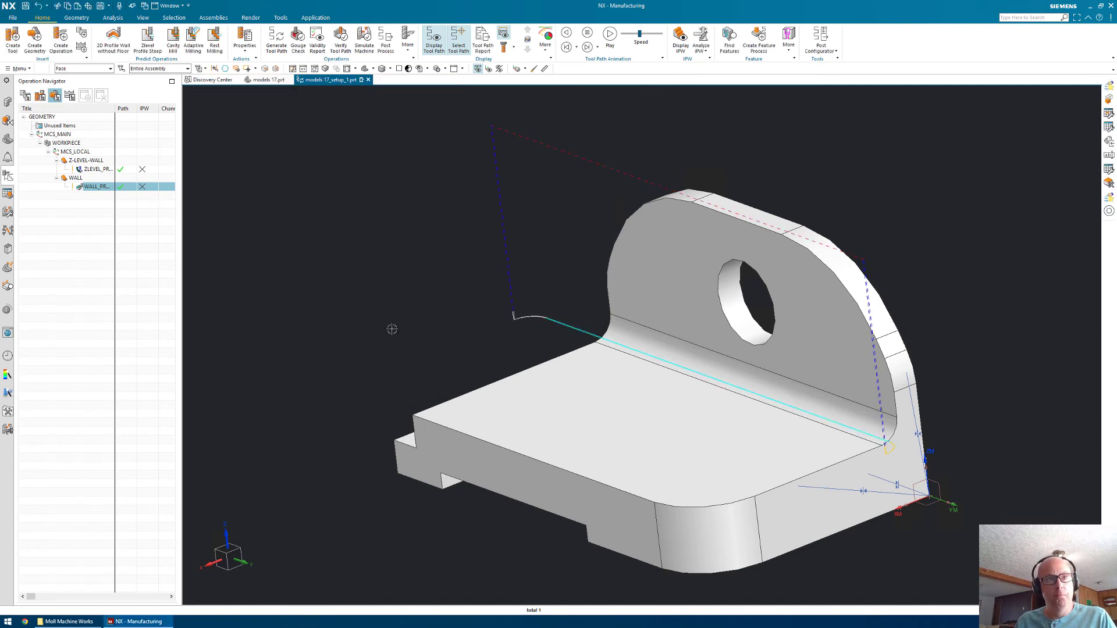